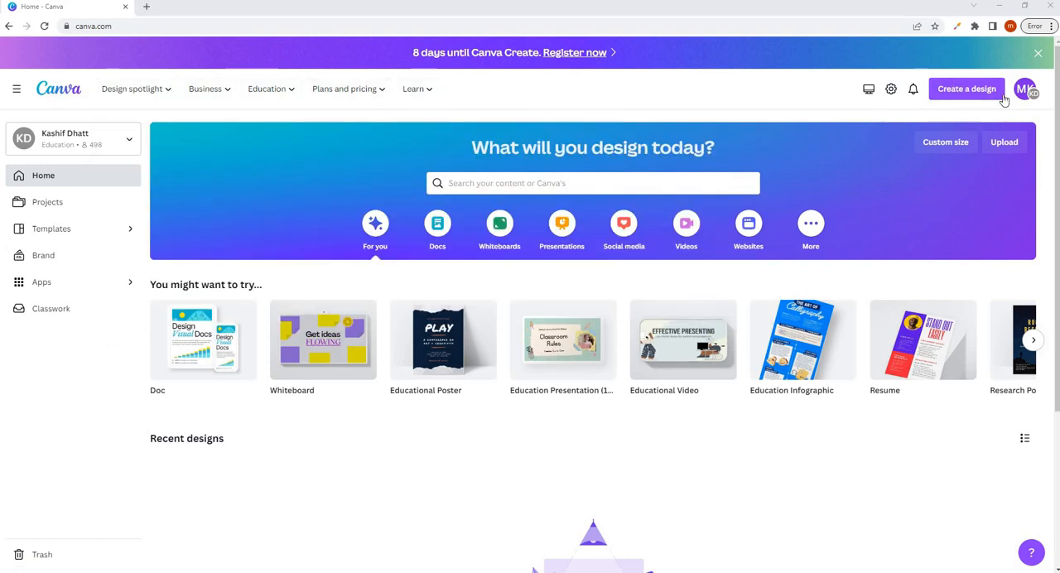
# - Find the Instagram Post (Portrait) format and open a blank 1080 x 1350 px design in a new browser tab
pyautogui.click(953, 97)
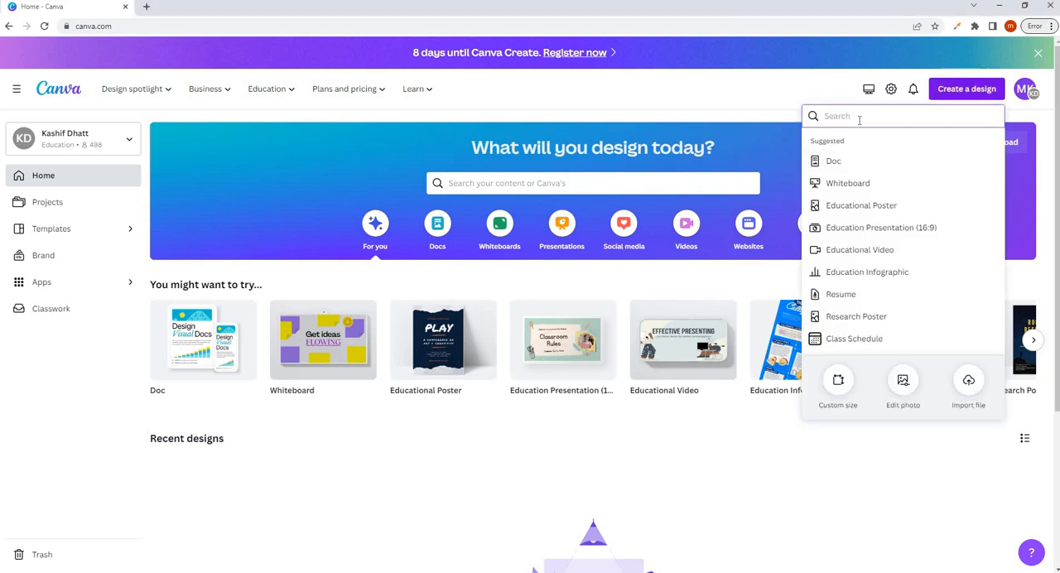
pyautogui.write('ins')
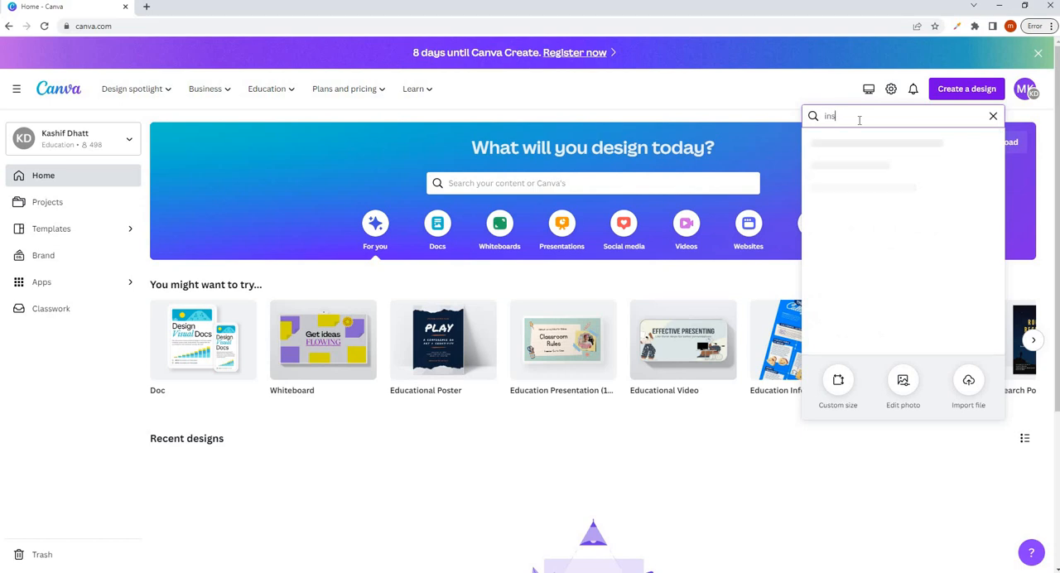
pyautogui.write('tagram')
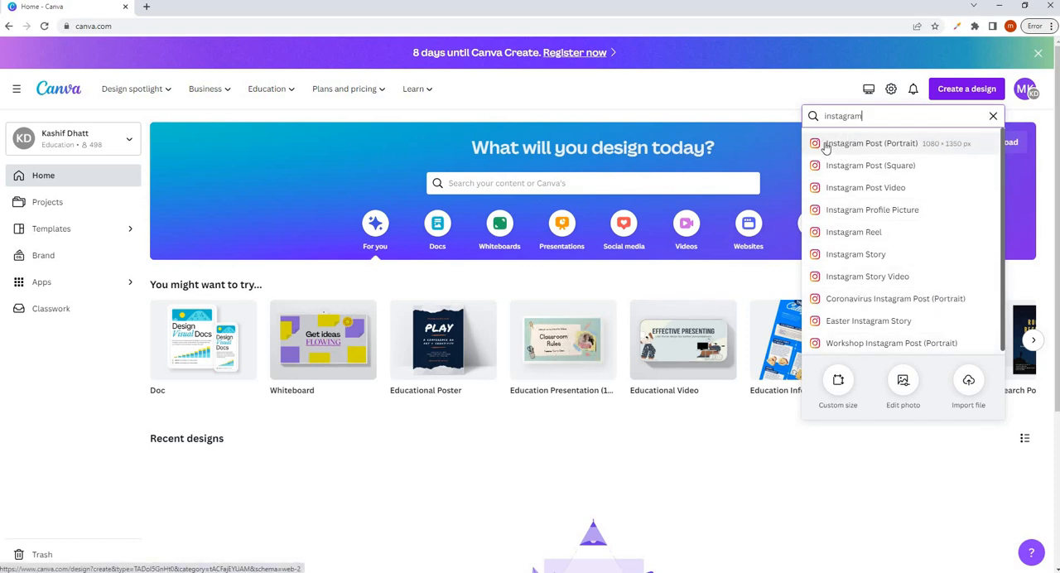
pyautogui.rightClick(860, 152)
pyautogui.click(886, 151)
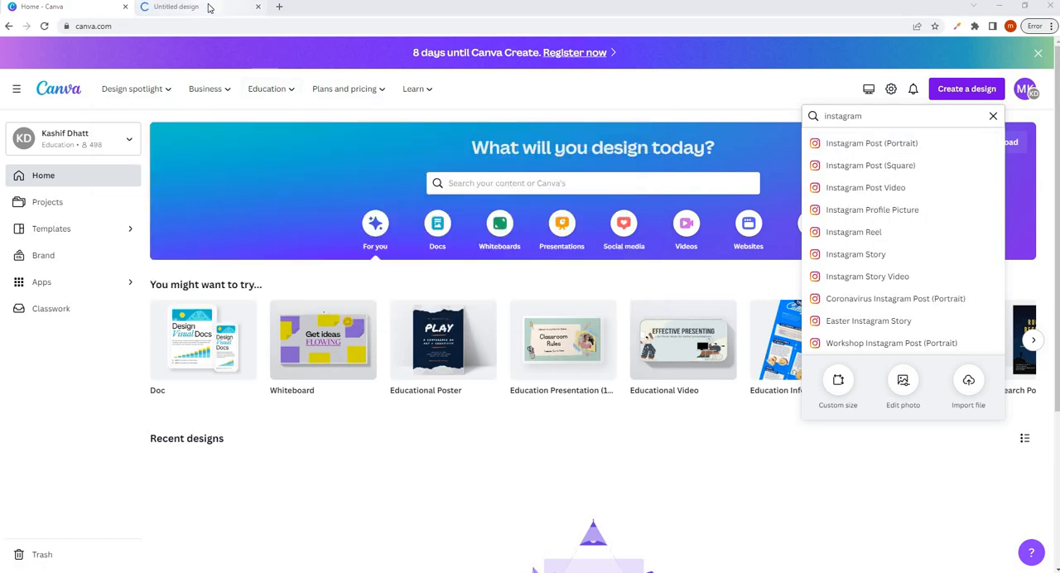
pyautogui.click(209, 6)
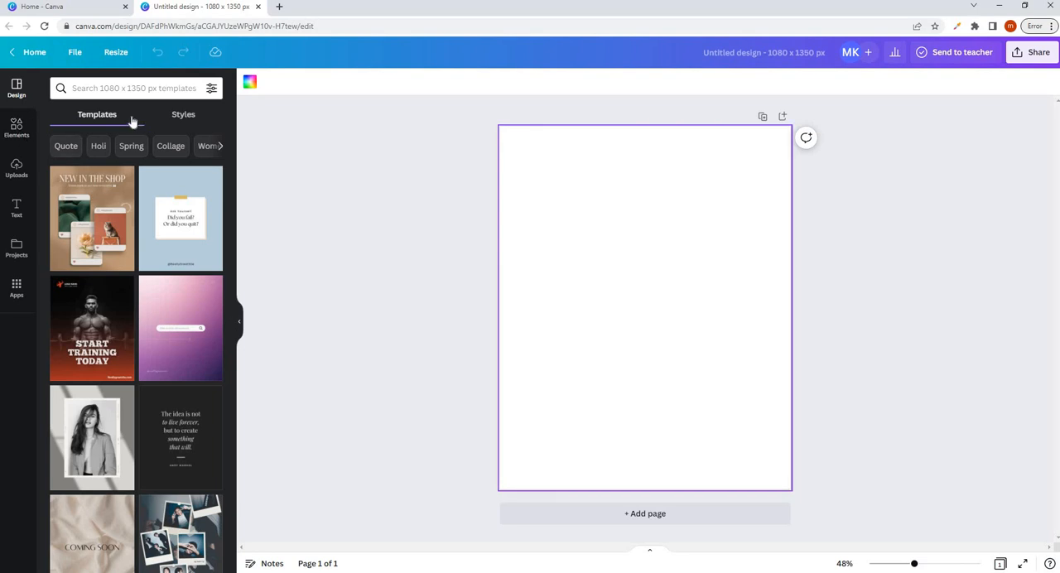
# - Find the torn-paper frame among the frame elements and place it on the upper half of the page
pyautogui.click(21, 130)
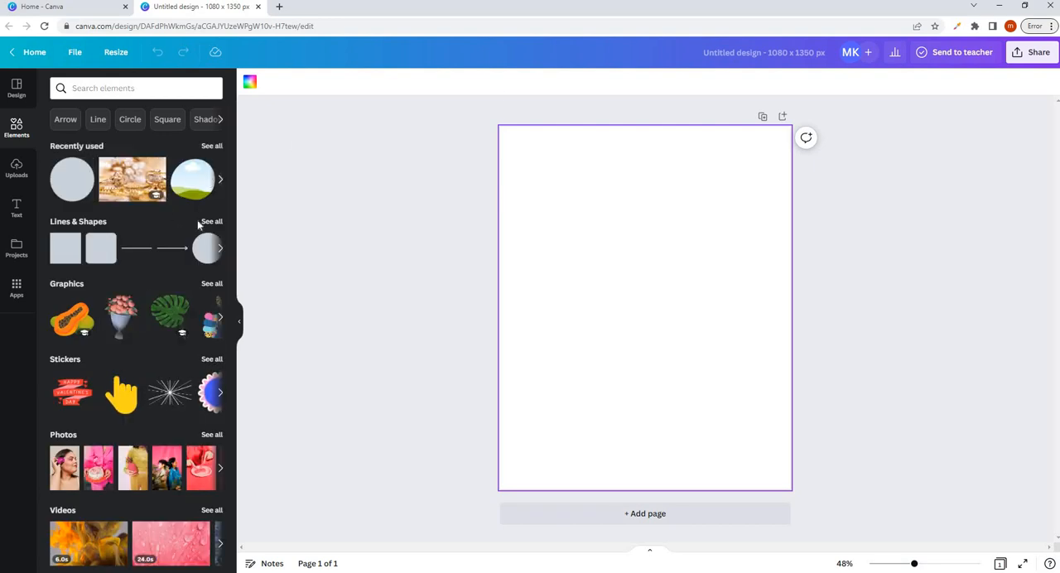
pyautogui.scroll(-1, 166, 223)
pyautogui.scroll(-6, 171, 226)
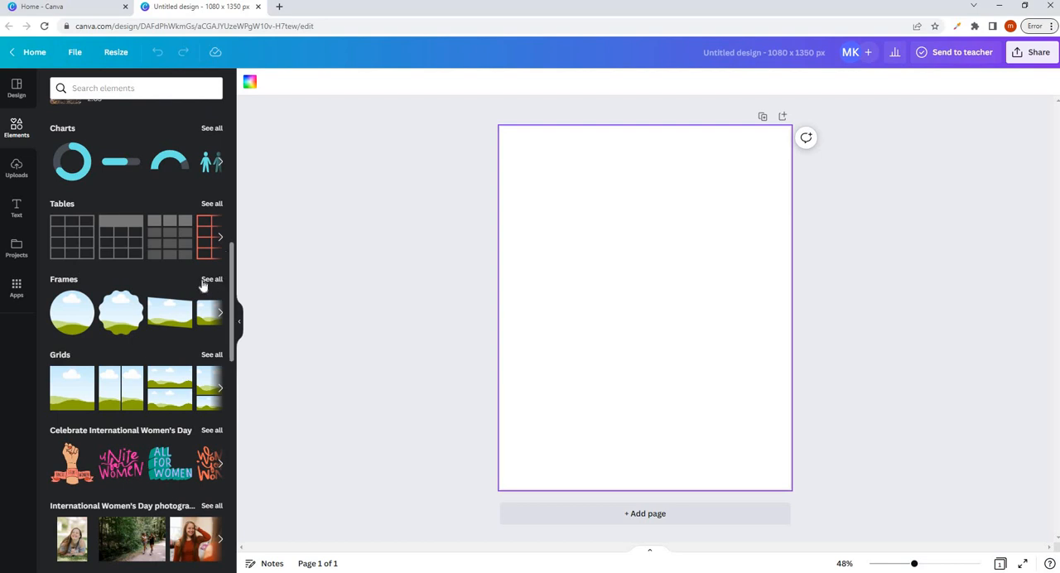
pyautogui.click(209, 281)
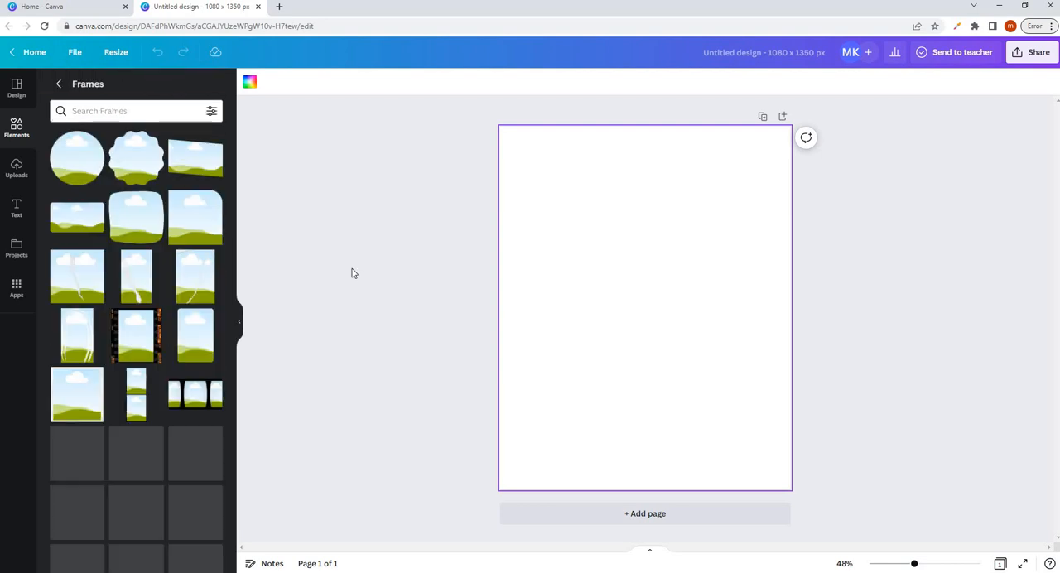
pyautogui.scroll(-4, 141, 213)
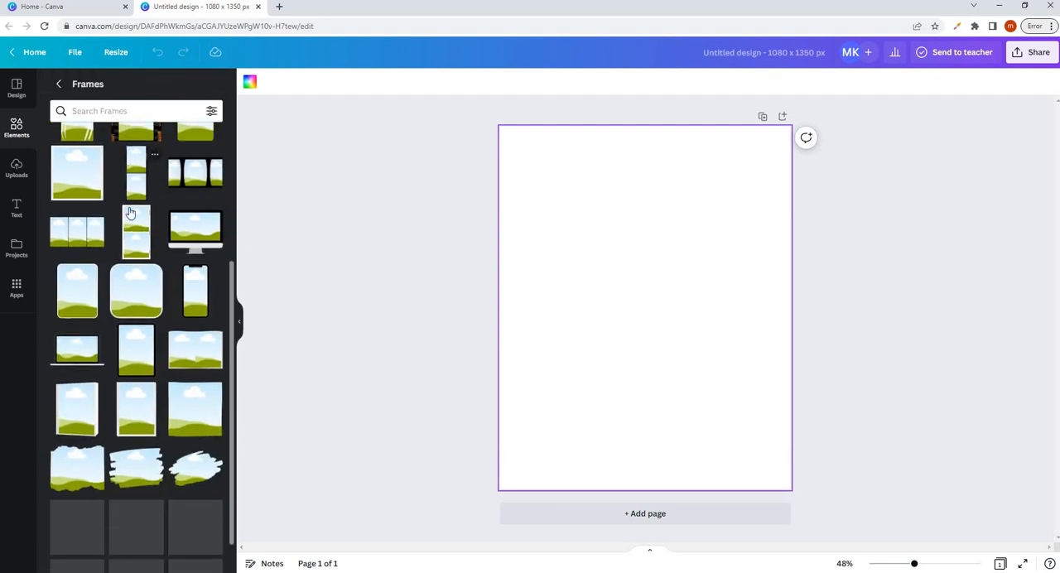
pyautogui.scroll(-1, 75, 368)
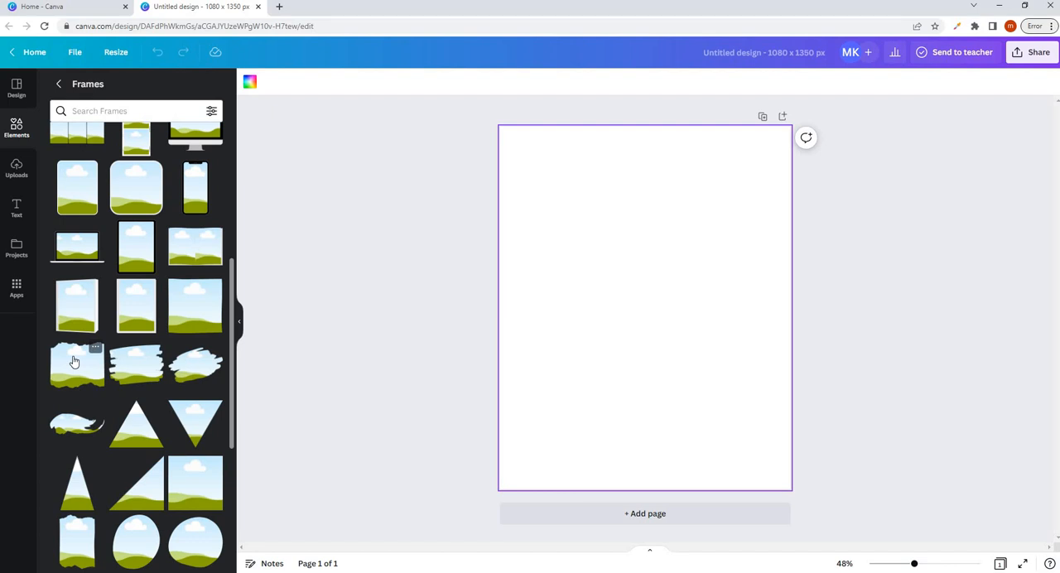
pyautogui.moveTo(74, 362); pyautogui.dragTo(598, 206)
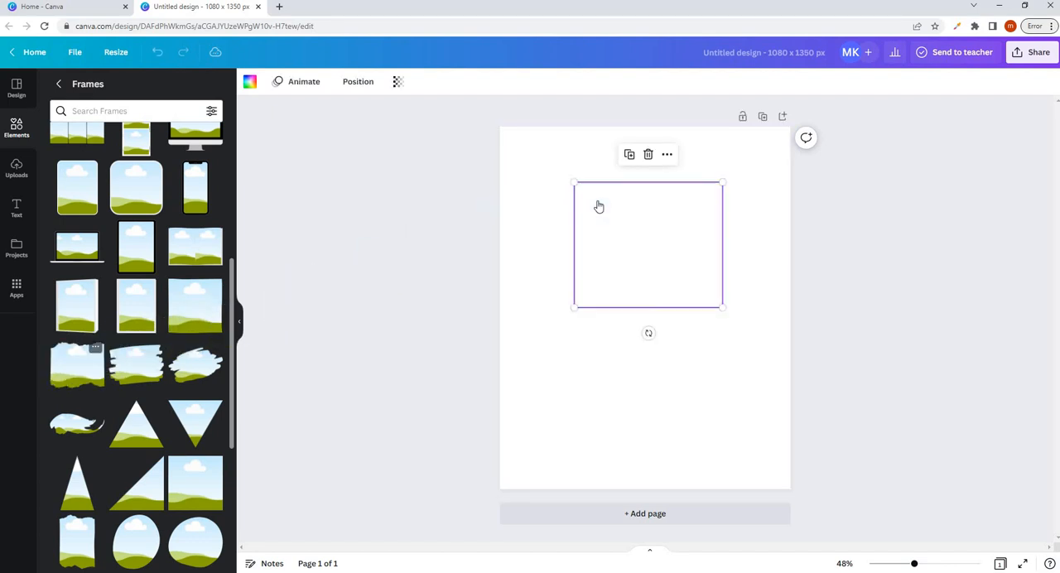
# - Enlarge the torn-paper frame to about 1,109 x 939 and position it so it spans the page's upper part, torn edge downward
pyautogui.click(549, 317)
pyautogui.click(653, 251)
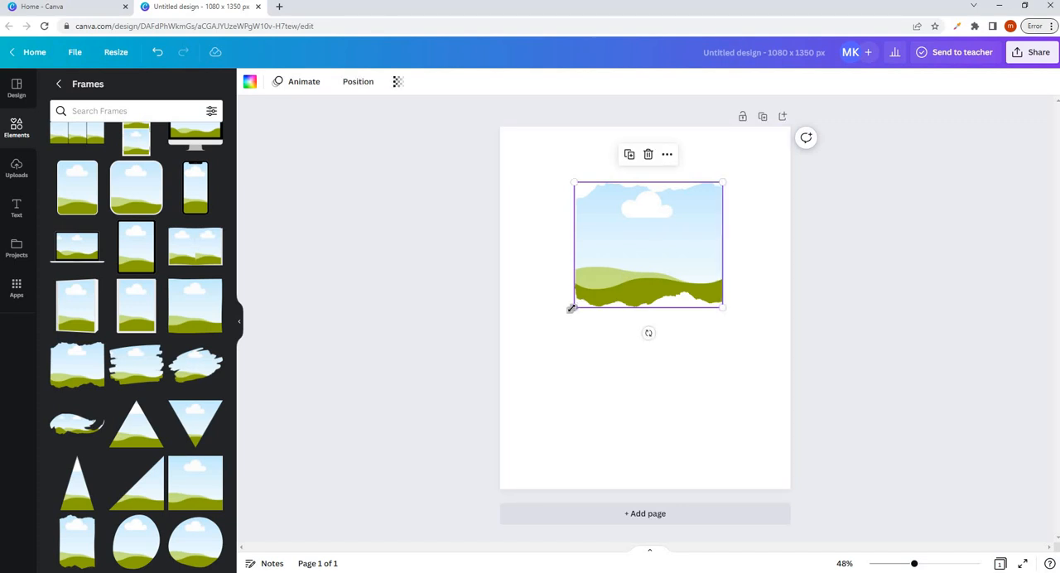
pyautogui.moveTo(572, 308); pyautogui.dragTo(454, 405)
pyautogui.moveTo(634, 315); pyautogui.dragTo(655, 263)
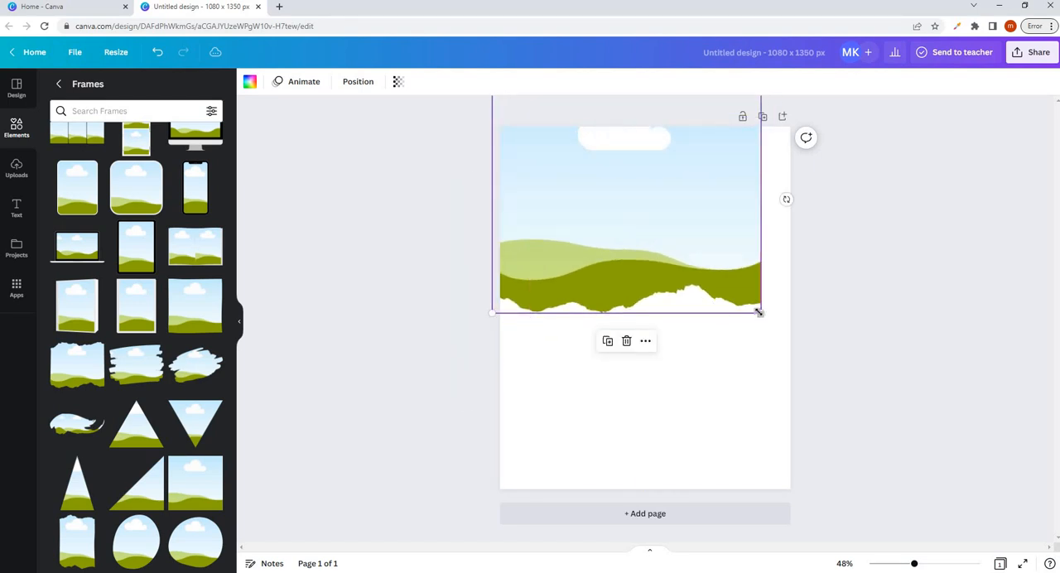
pyautogui.moveTo(759, 312); pyautogui.dragTo(796, 318)
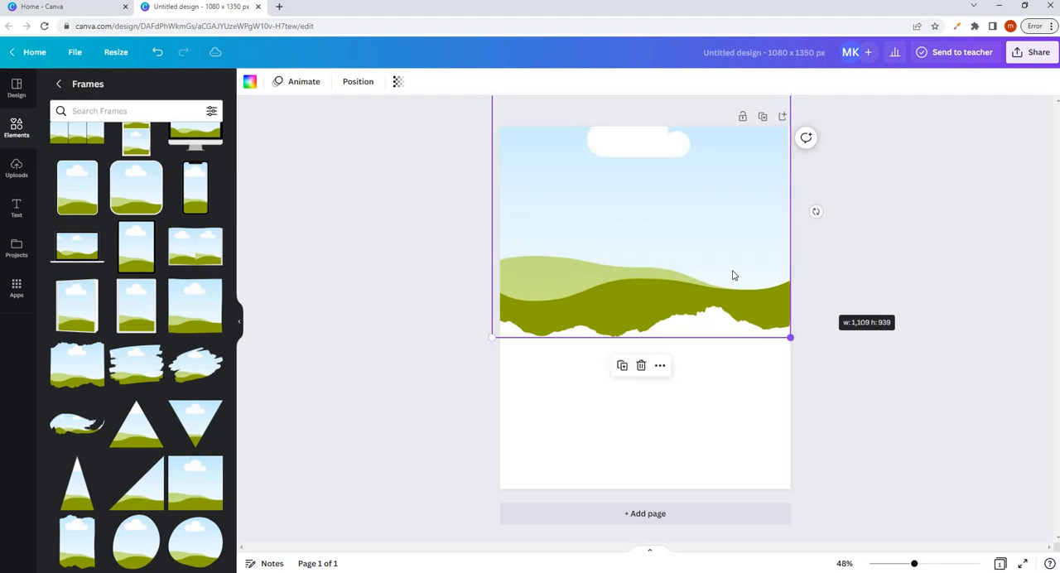
pyautogui.moveTo(732, 275); pyautogui.dragTo(732, 257)
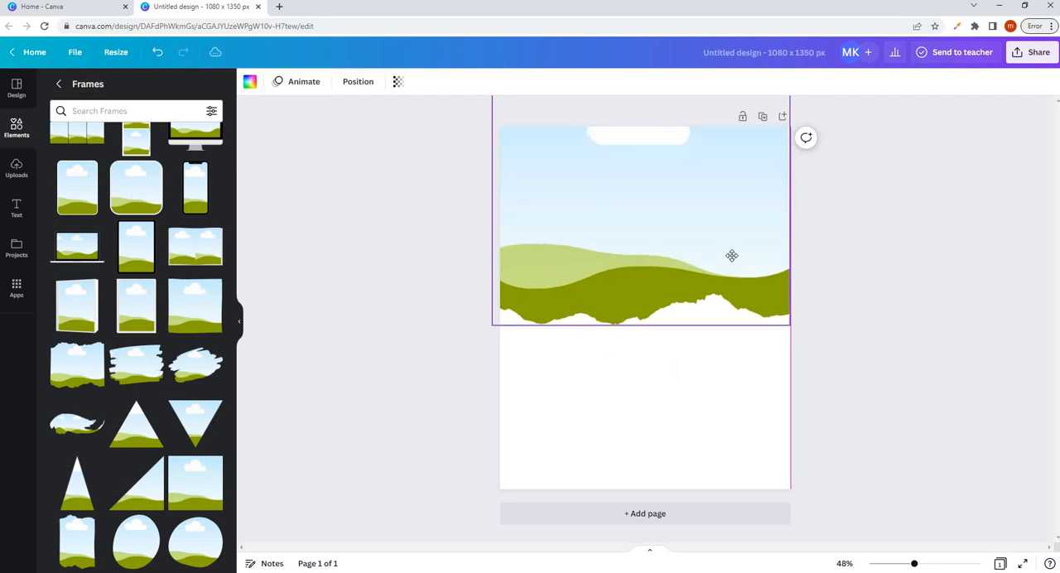
# - Return to the general elements library and search it for "jewelry"
pyautogui.click(61, 86)
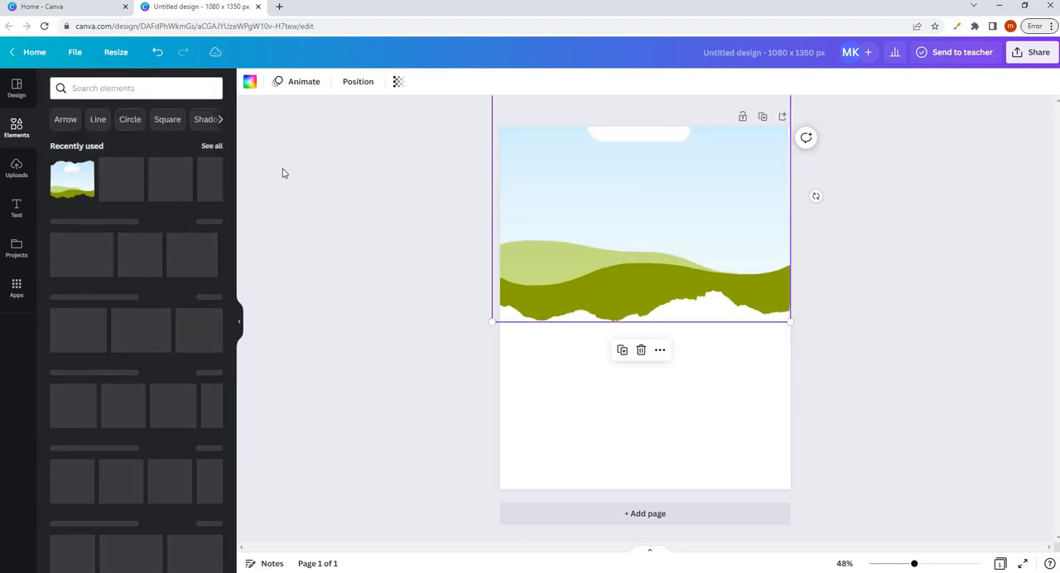
pyautogui.click(114, 88)
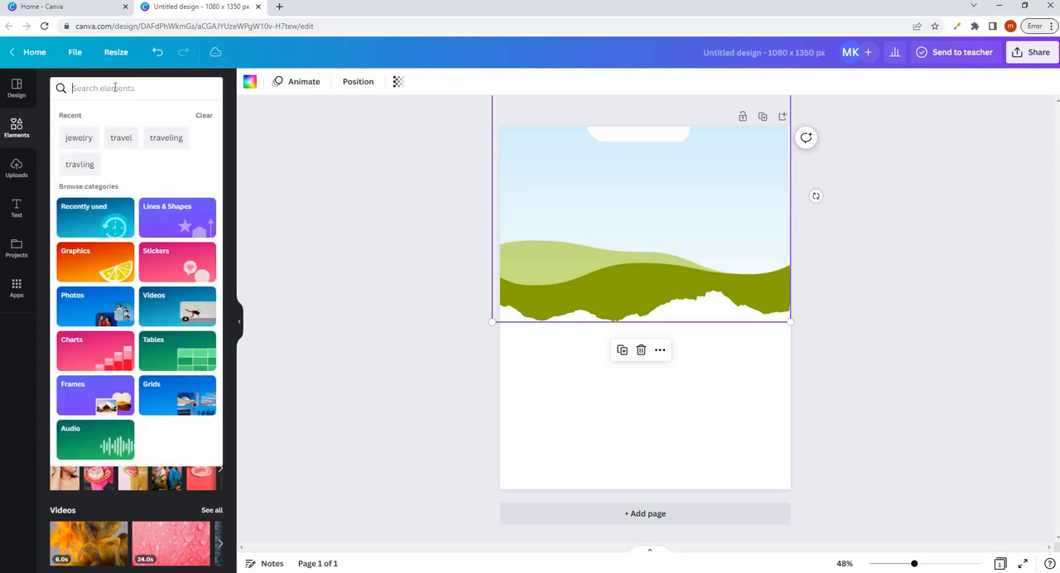
pyautogui.write('j')
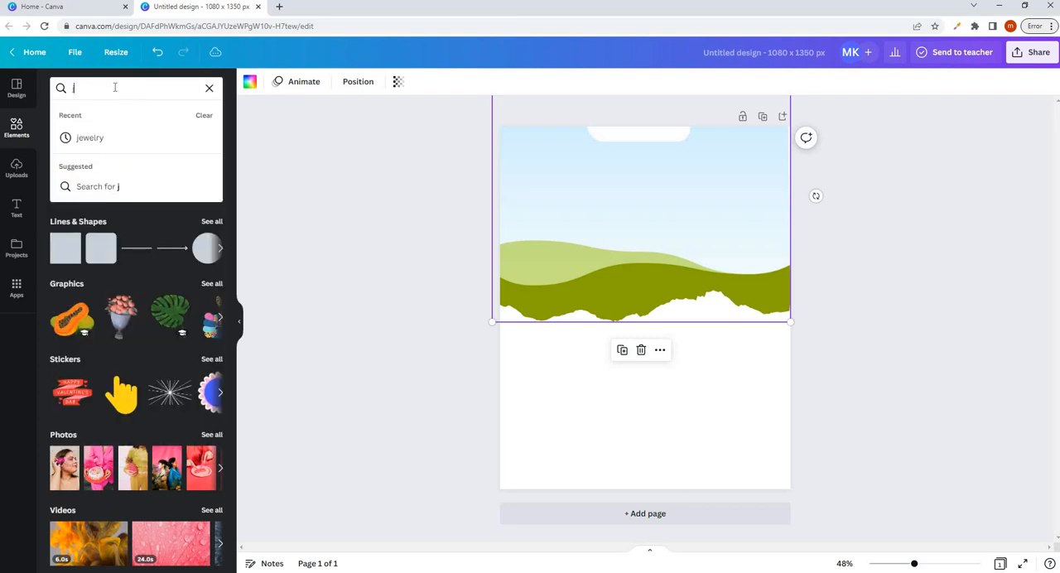
pyautogui.write('ewelry')
pyautogui.press('Return')
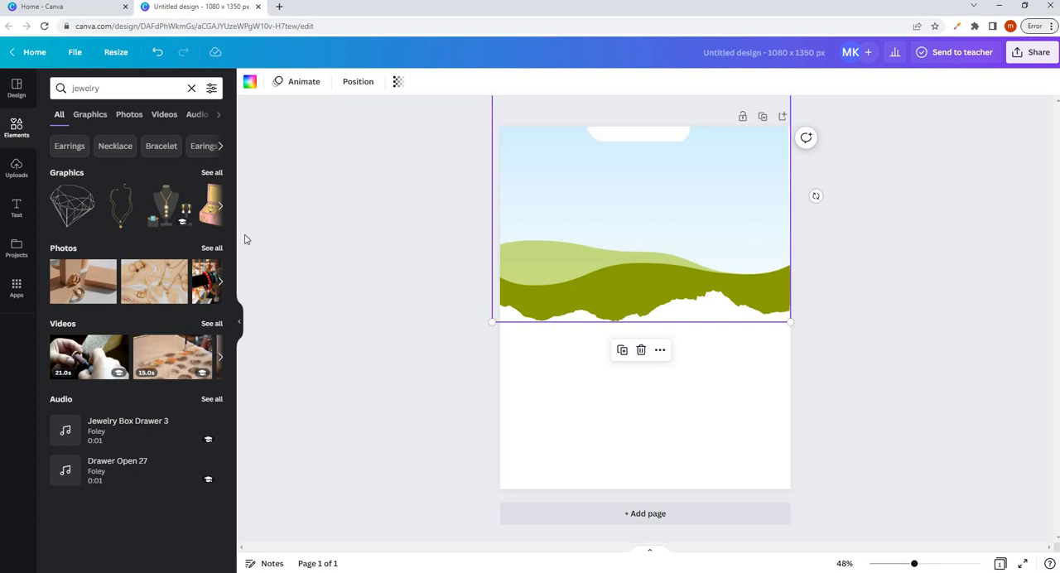
# - Browse the jewelry photos and fill the torn-paper frame with the photo of pearls and gold necklaces on cream silk
pyautogui.click(212, 250)
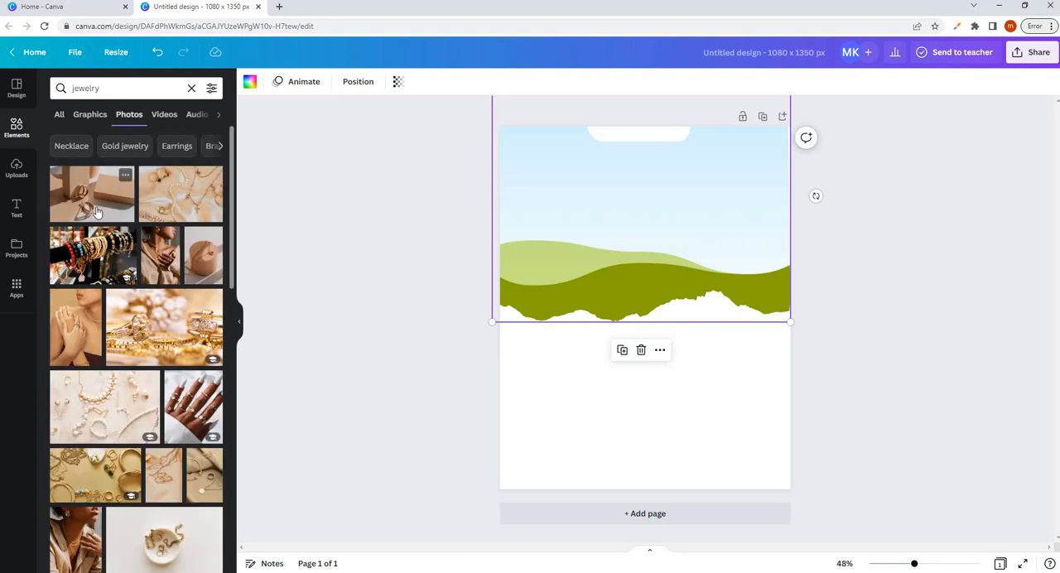
pyautogui.scroll(-1, 103, 263)
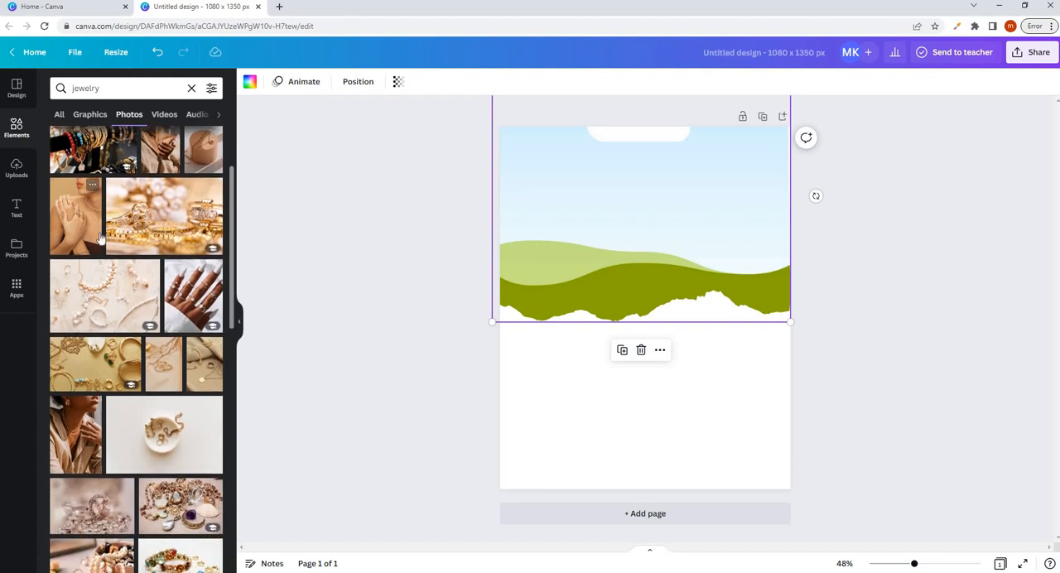
pyautogui.scroll(-1, 149, 290)
pyautogui.scroll(1, 145, 257)
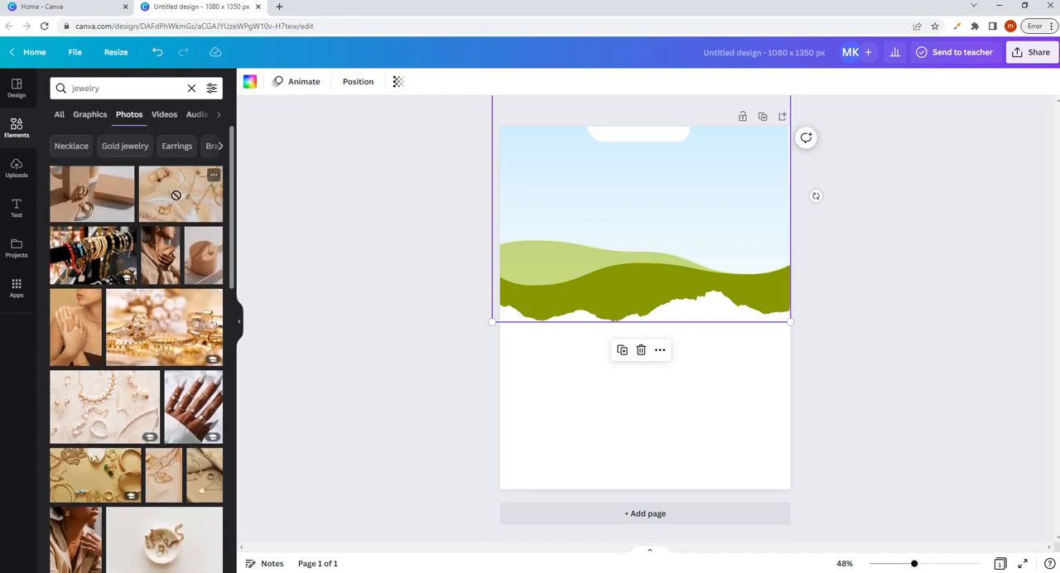
pyautogui.moveTo(173, 194); pyautogui.dragTo(563, 177)
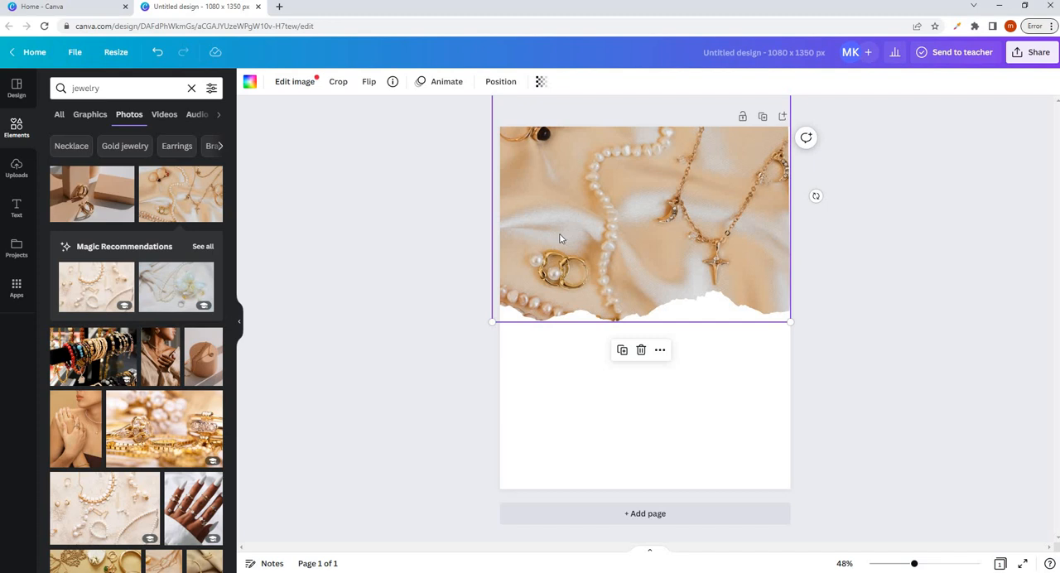
# - Search Google Images for "instagram jewellery post" in a new tab and preview the beige Pinterest jewelry banner as a layout reference
pyautogui.click(280, 7)
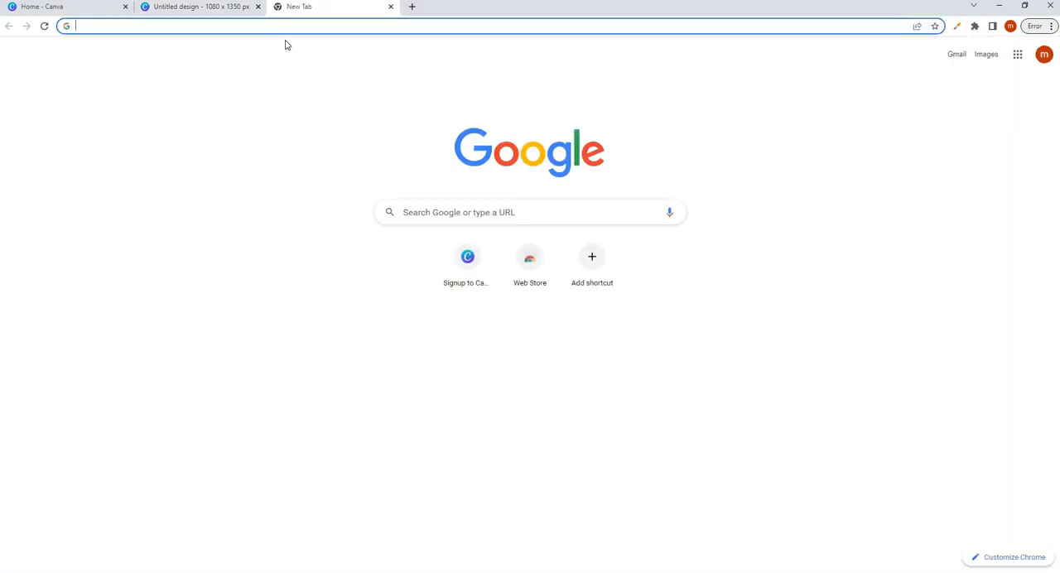
pyautogui.write('insta')
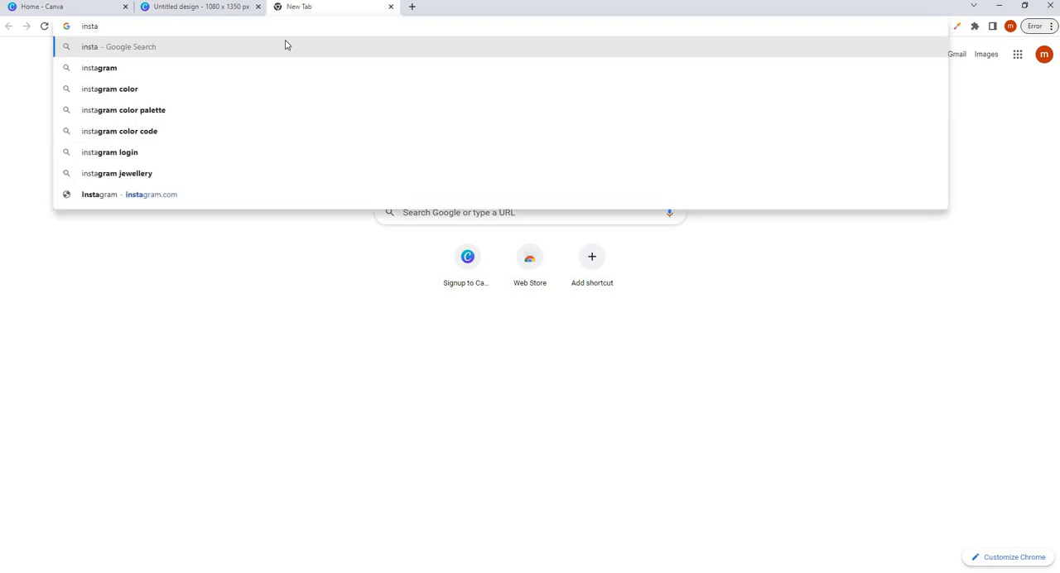
pyautogui.write('gram')
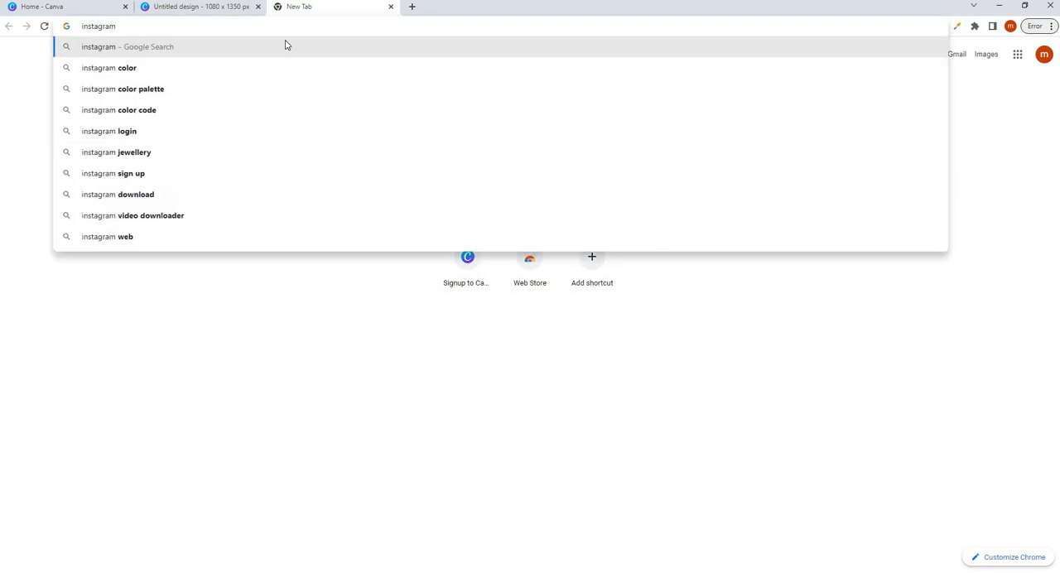
pyautogui.write(' jewe')
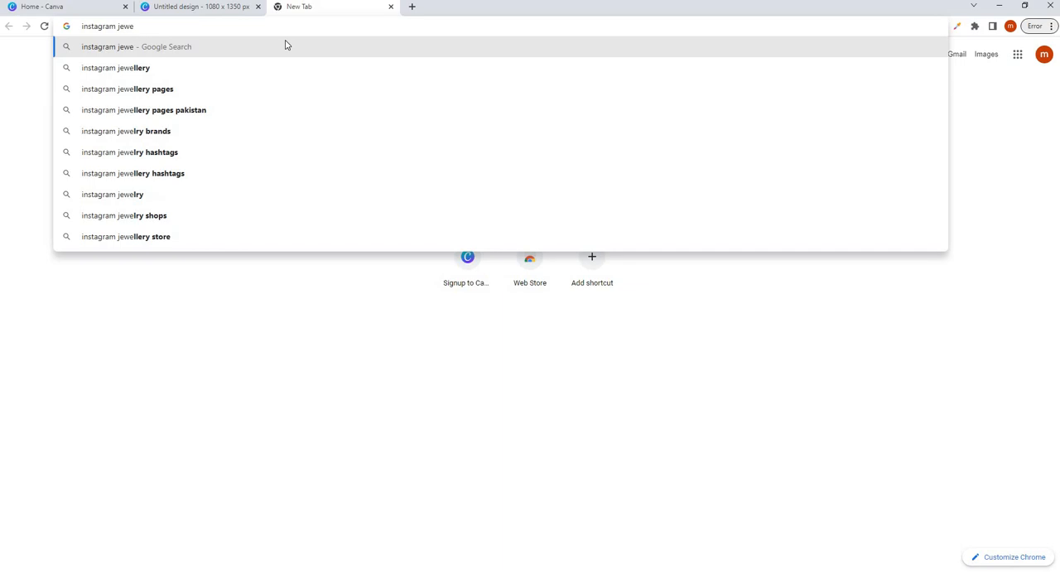
pyautogui.write('llery post')
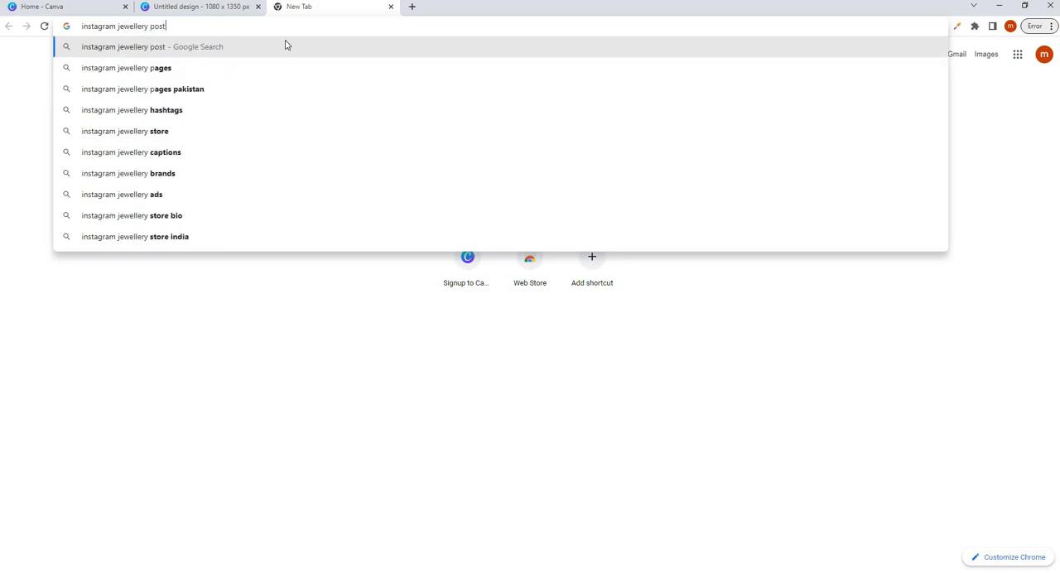
pyautogui.press('Return')
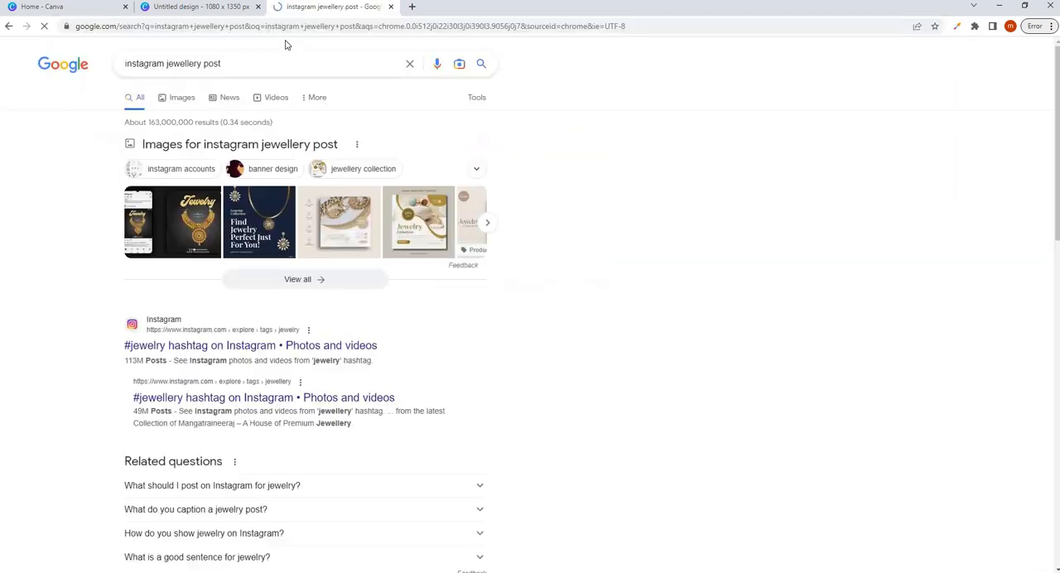
pyautogui.click(183, 98)
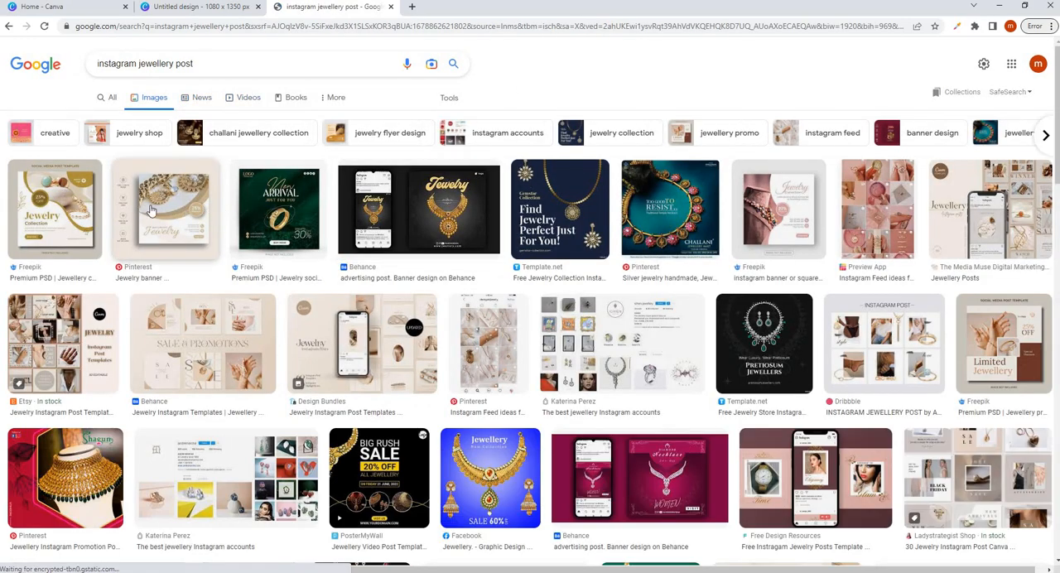
pyautogui.click(173, 211)
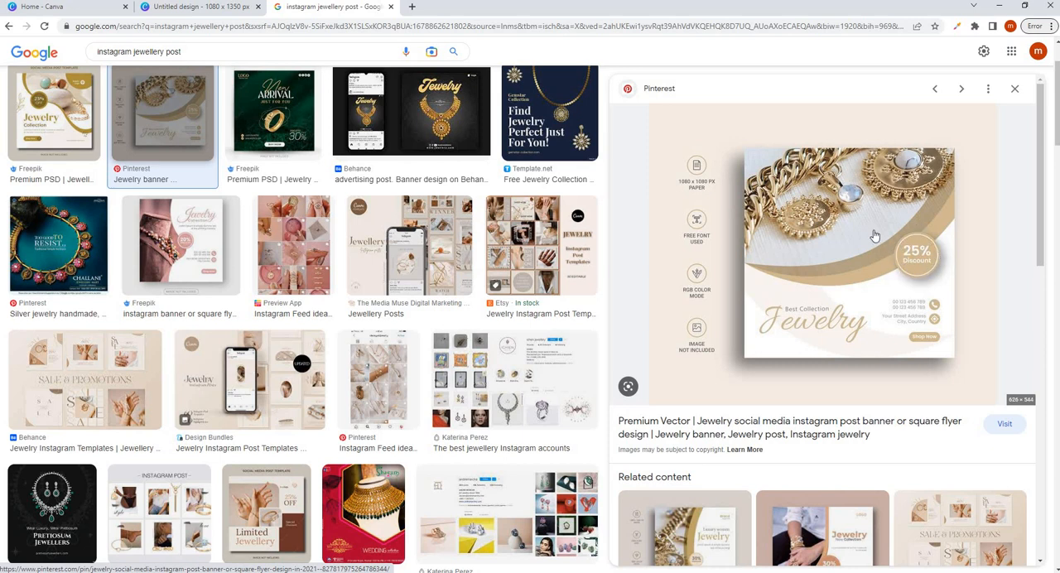
# - Switch back to the Canva design, add a circle shape and place it over the right part of the photo's torn lower edge
pyautogui.click(196, 7)
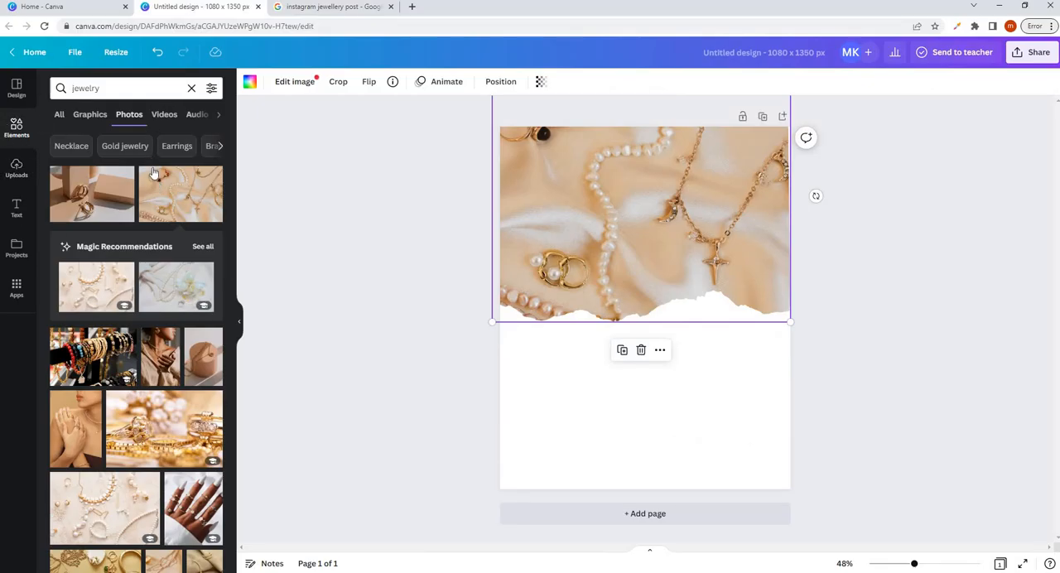
pyautogui.click(189, 89)
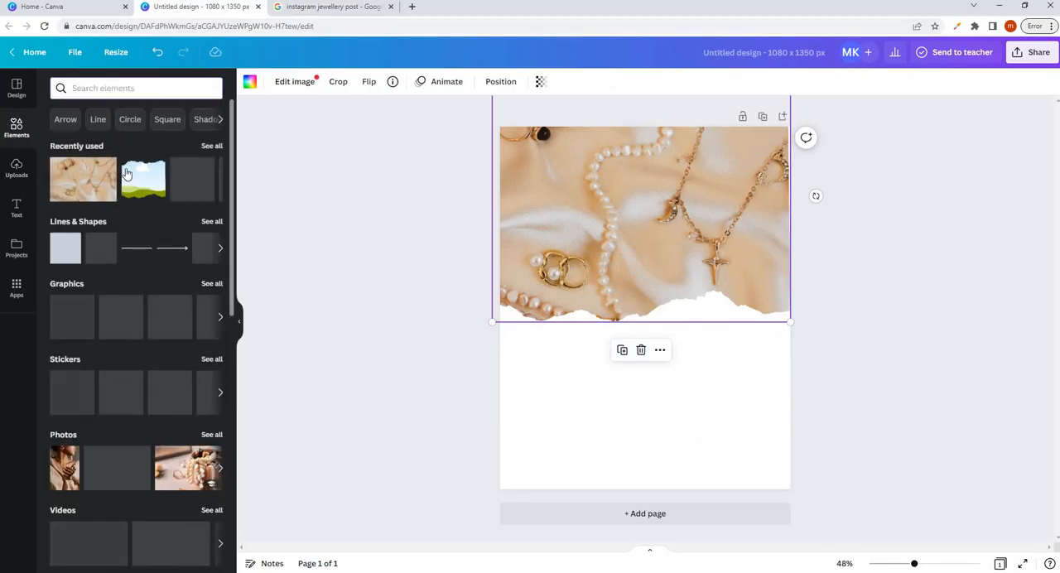
pyautogui.click(210, 222)
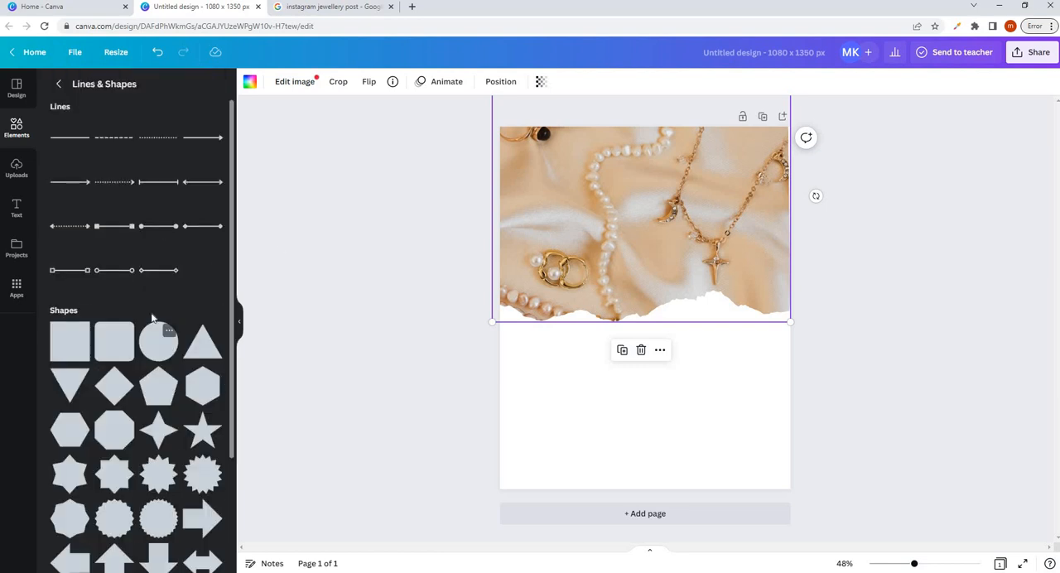
pyautogui.click(157, 340)
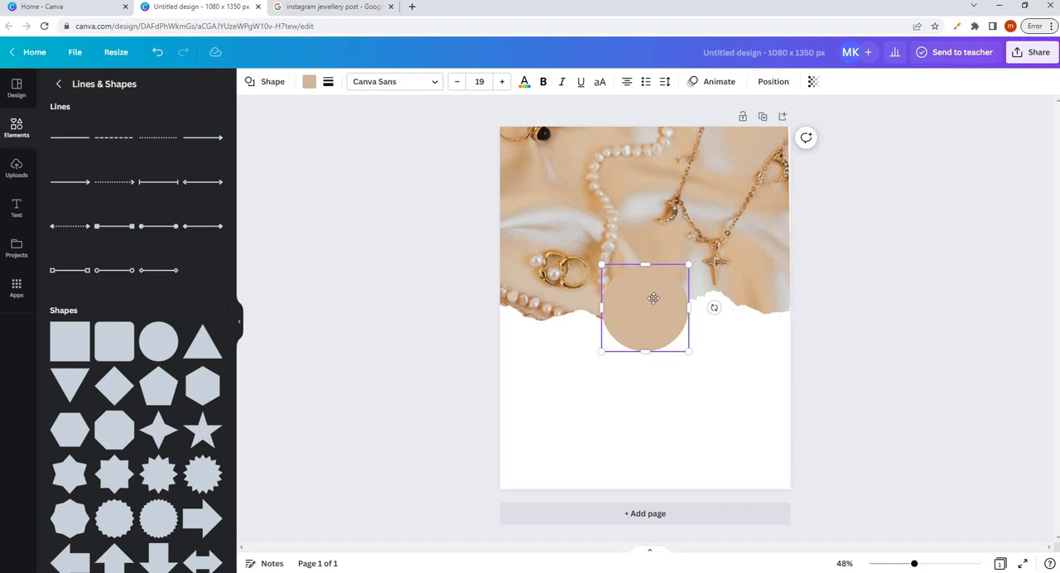
pyautogui.moveTo(624, 301); pyautogui.dragTo(729, 294)
pyautogui.press('Escape')
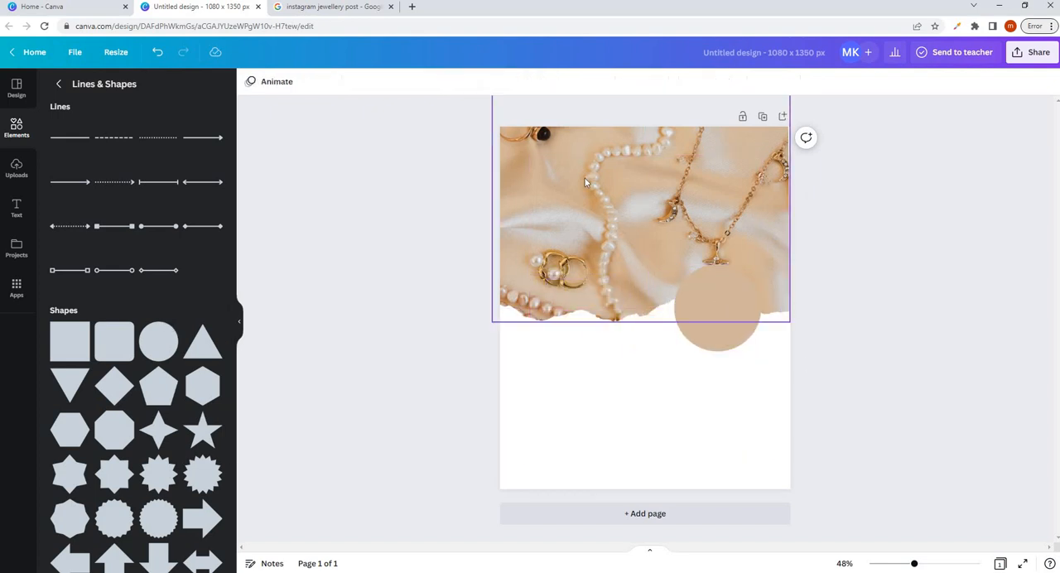
# - Recolor the circle over the photo's torn edge to the darker brown #89633B
pyautogui.click(714, 327)
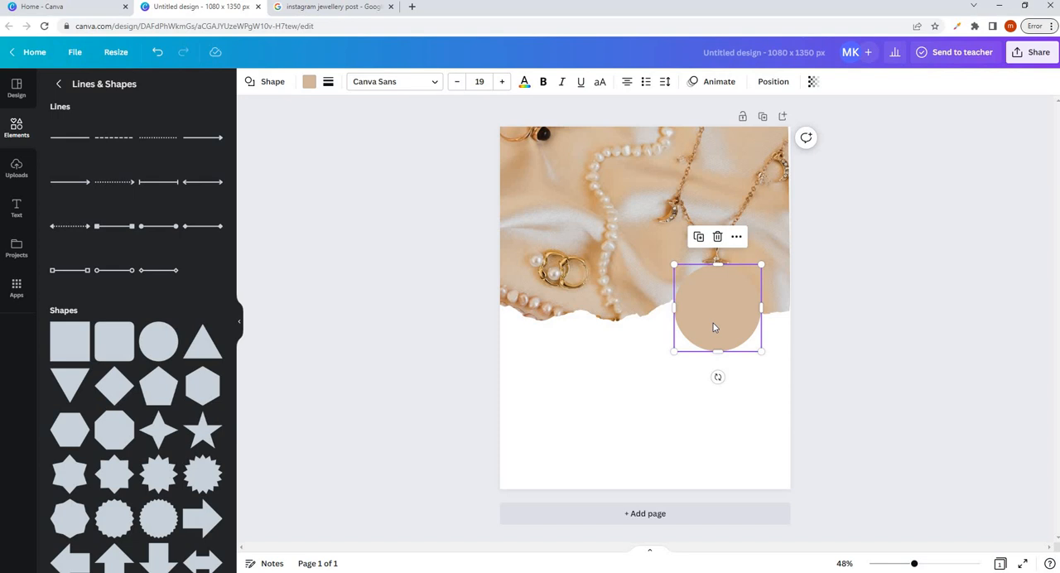
pyautogui.click(311, 83)
pyautogui.click(62, 150)
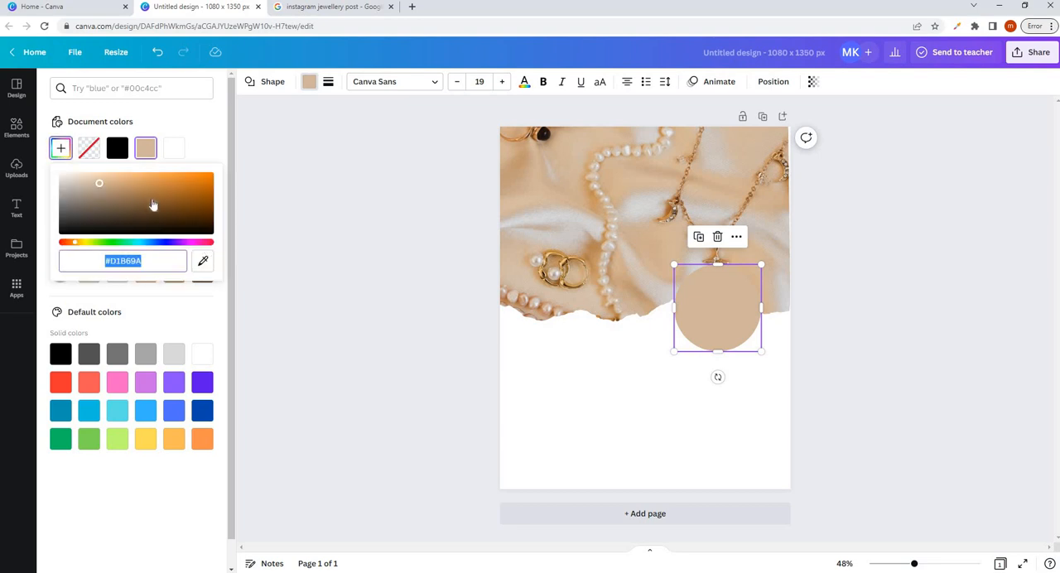
pyautogui.moveTo(98, 183); pyautogui.dragTo(146, 200)
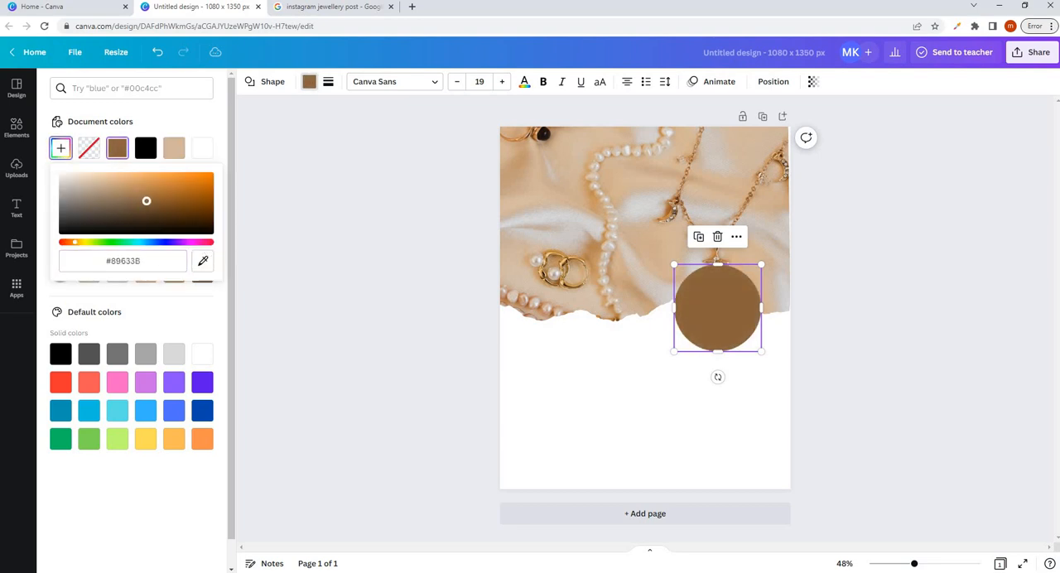
# - Leave the shapes library and look through the font combinations in the text library
pyautogui.click(16, 129)
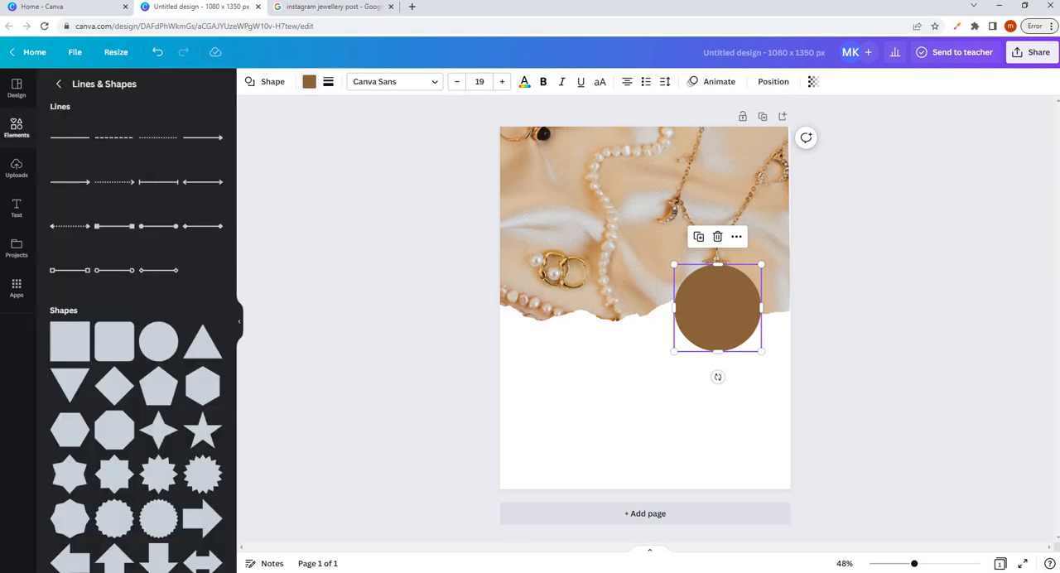
pyautogui.click(58, 86)
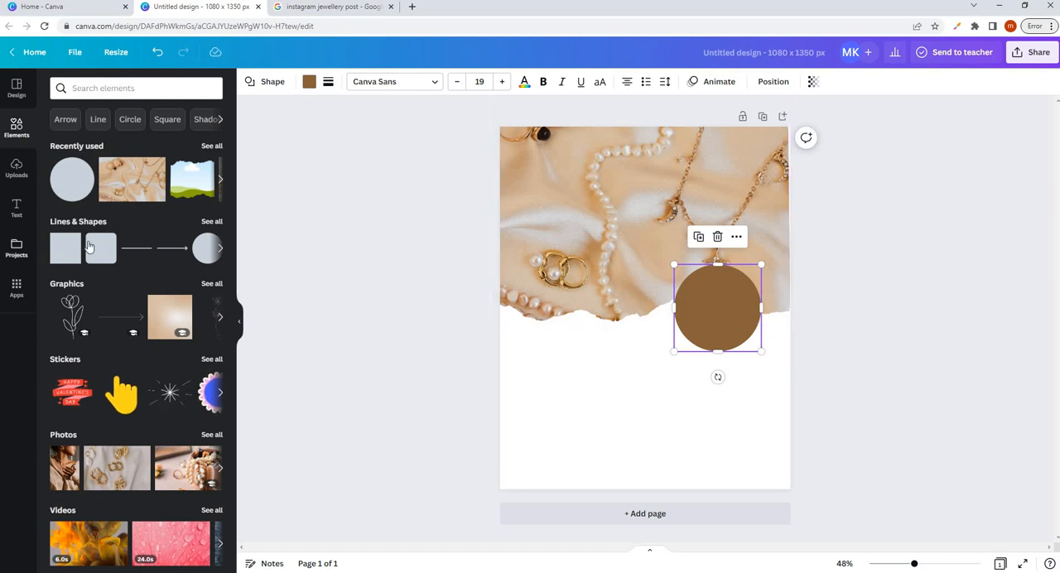
pyautogui.click(16, 207)
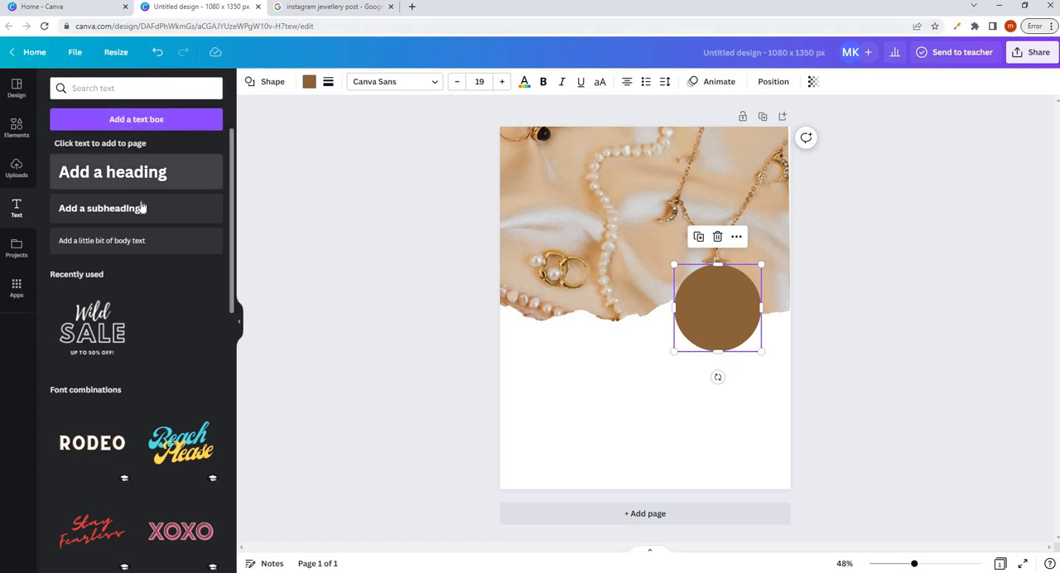
pyautogui.scroll(-4, 130, 207)
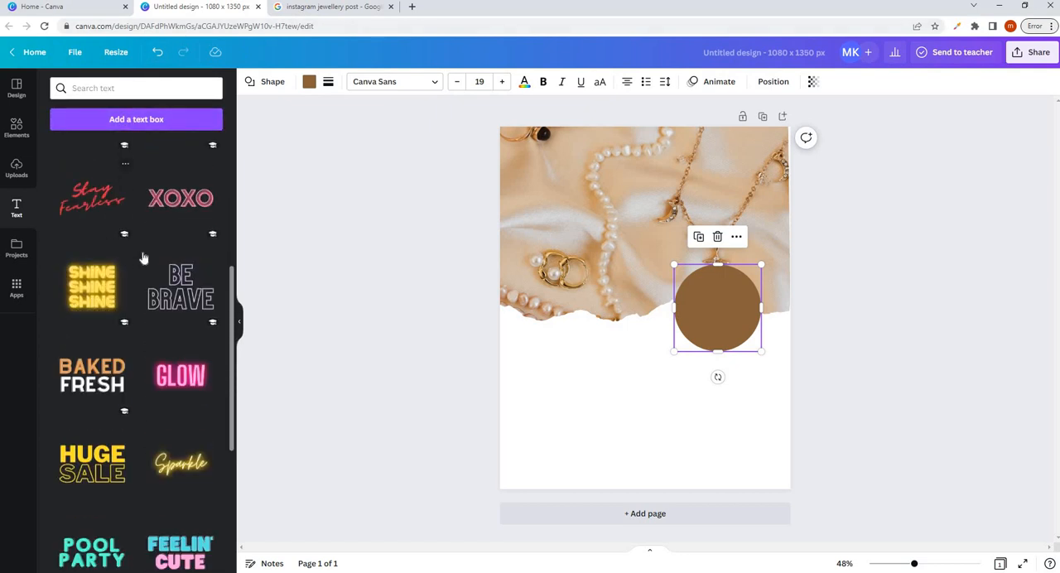
pyautogui.scroll(3, 116, 182)
pyautogui.scroll(2, 116, 174)
pyautogui.scroll(-8, 130, 189)
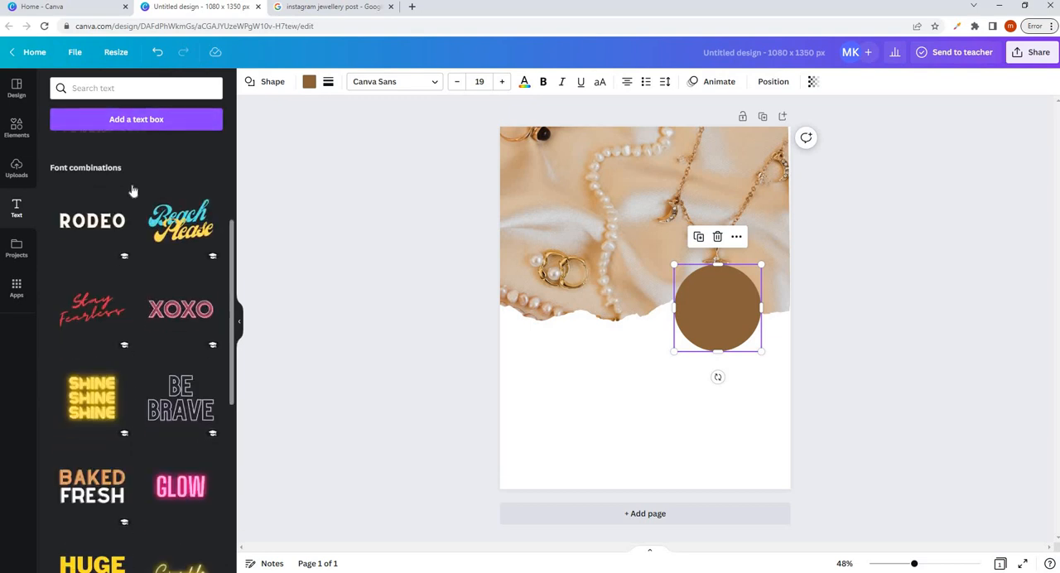
pyautogui.scroll(5, 124, 192)
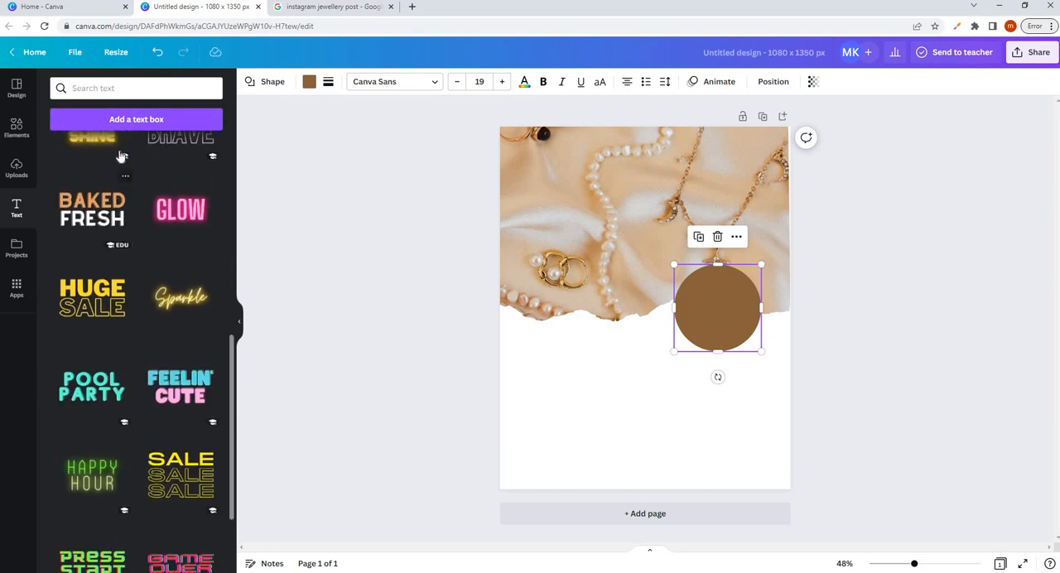
pyautogui.scroll(2, 114, 192)
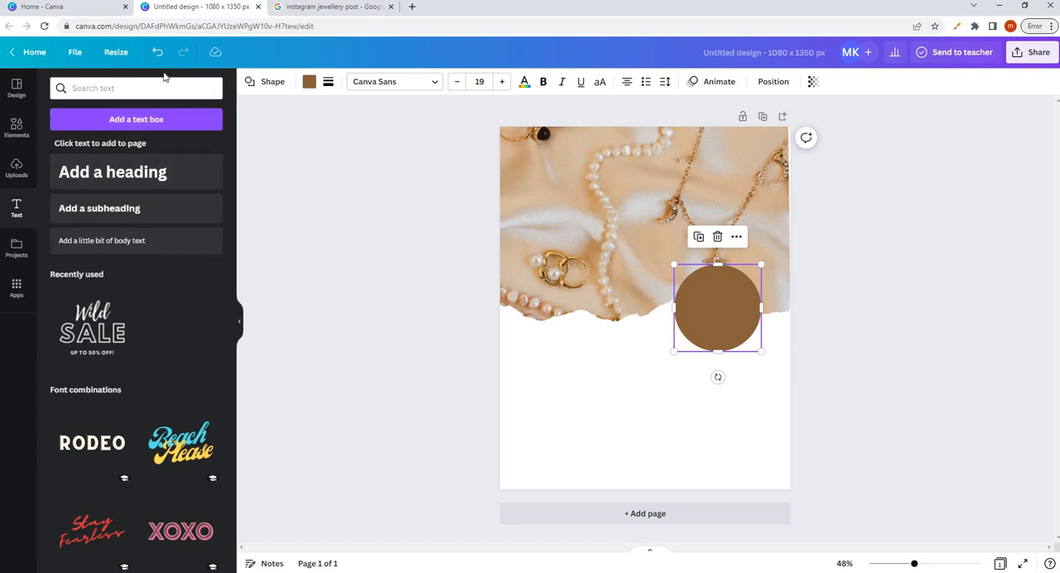
# - Search the text library for "poppin" and add a text box in the regular Poppins font
pyautogui.click(112, 90)
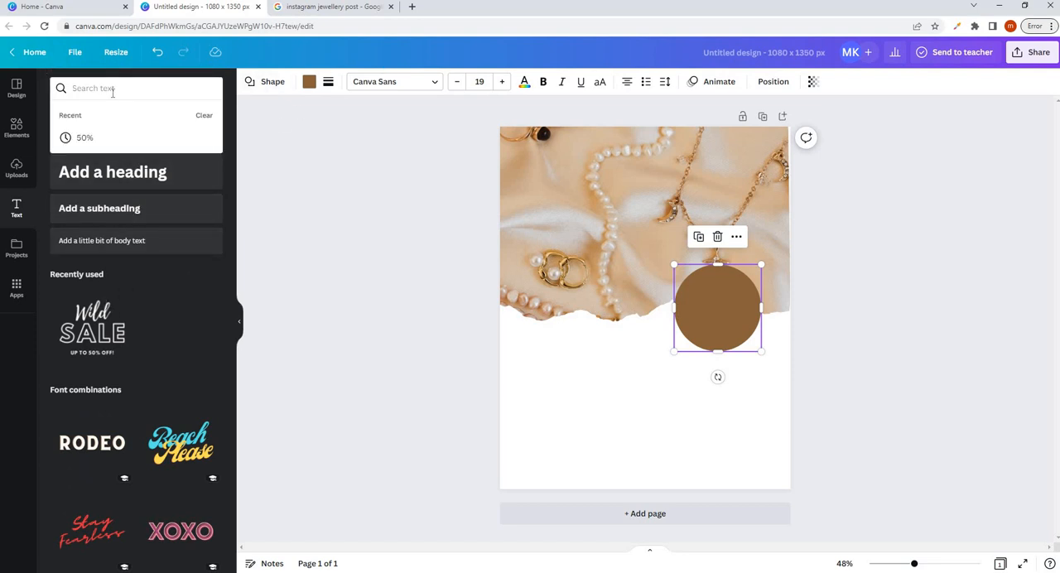
pyautogui.write('po')
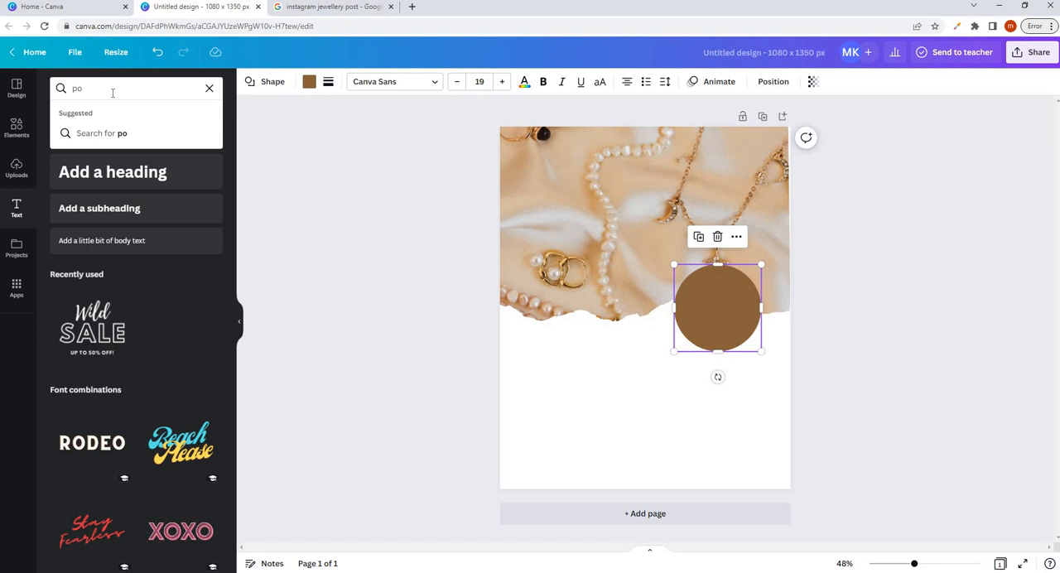
pyautogui.write('opin')
pyautogui.click(120, 132)
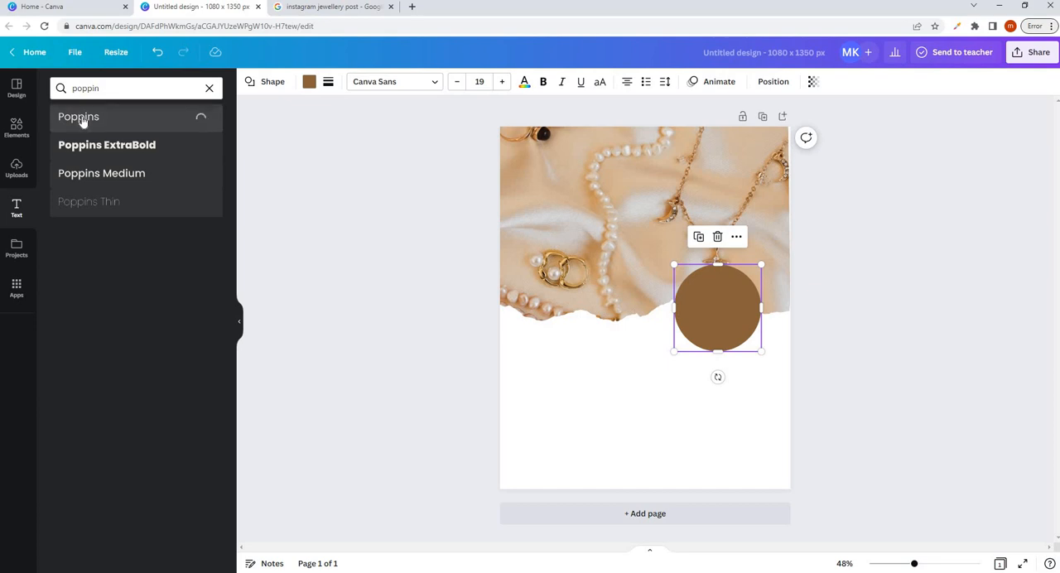
# - Enlarge the new Poppins text to about size 36.6 and replace its wording with "50%"
pyautogui.moveTo(633, 350); pyautogui.dragTo(495, 341)
pyautogui.click(649, 349)
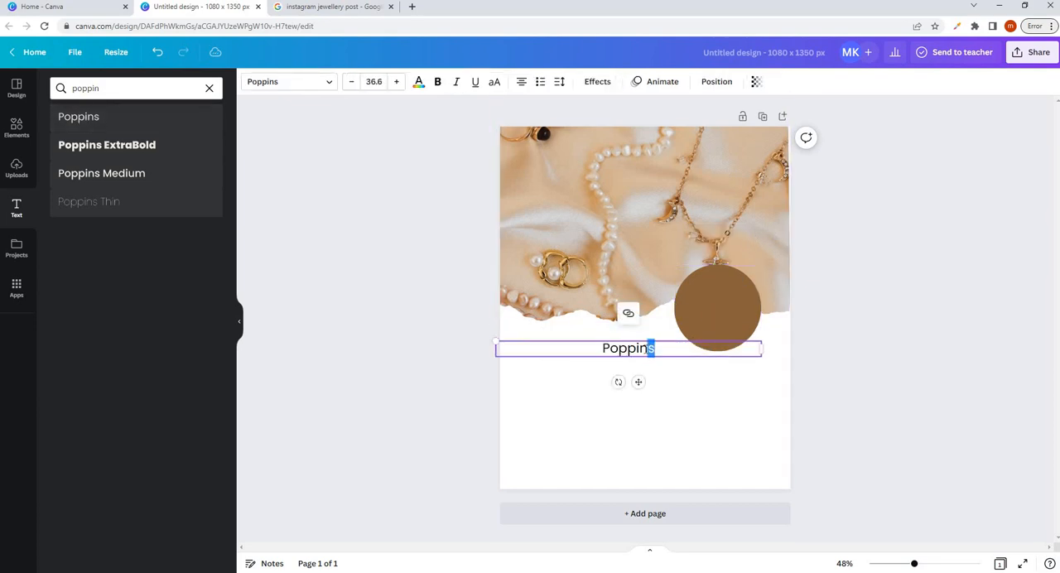
pyautogui.doubleClick(649, 349)
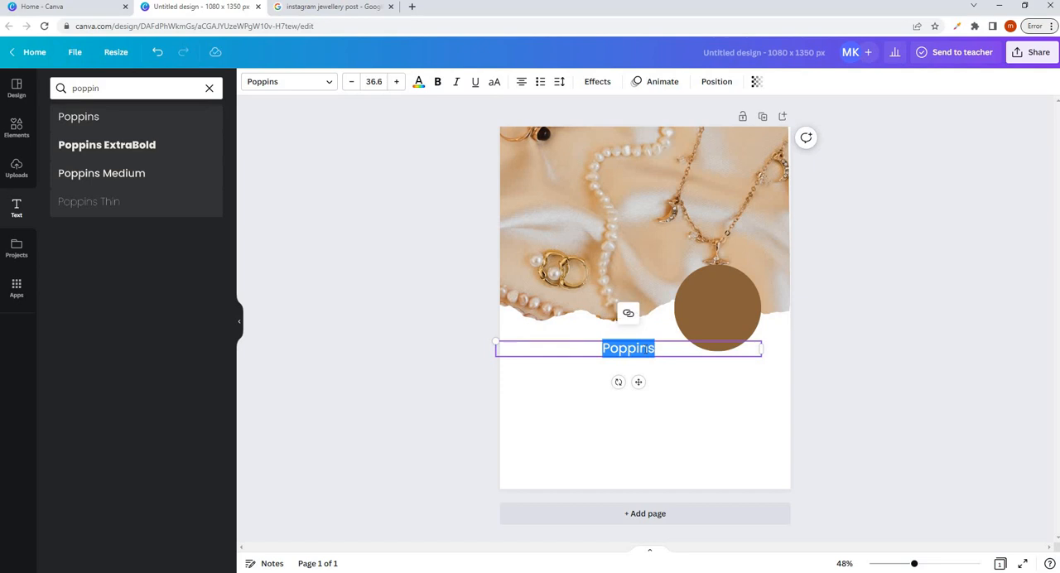
pyautogui.write('50')
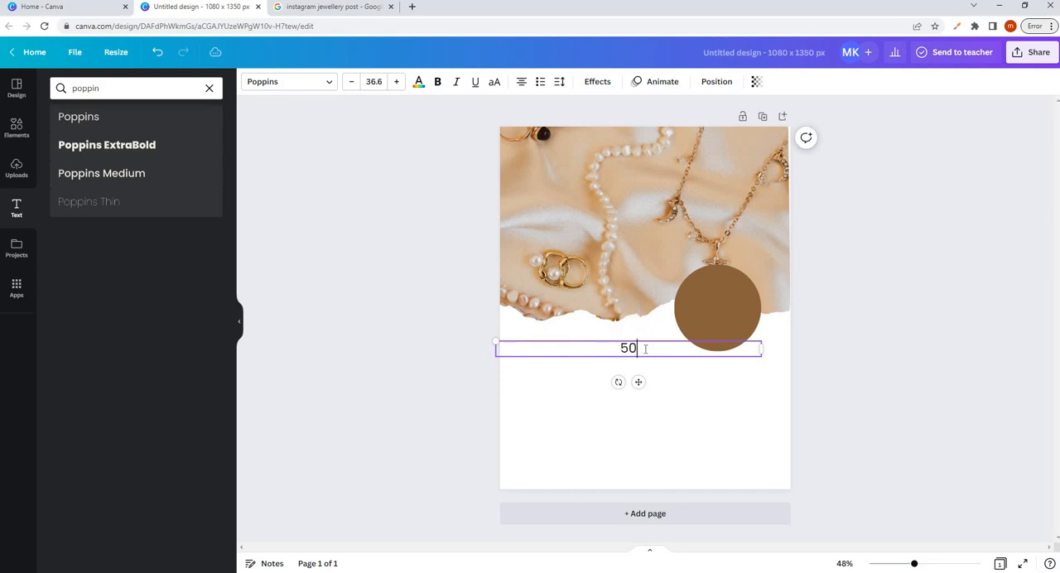
pyautogui.write('%')
# - Place the "50%" text over the brown circle and enlarge it to font size 77.6
pyautogui.moveTo(495, 341); pyautogui.dragTo(509, 343)
pyautogui.moveTo(644, 337); pyautogui.dragTo(734, 291)
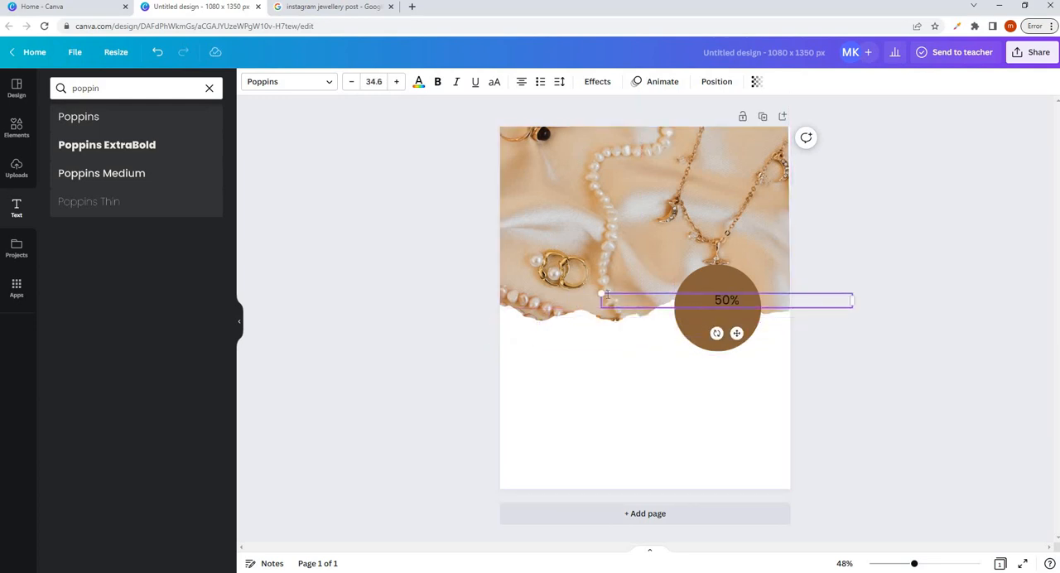
pyautogui.click(397, 82)
pyautogui.click(398, 82)
pyautogui.click(397, 82)
pyautogui.click(397, 82)
pyautogui.click(398, 82)
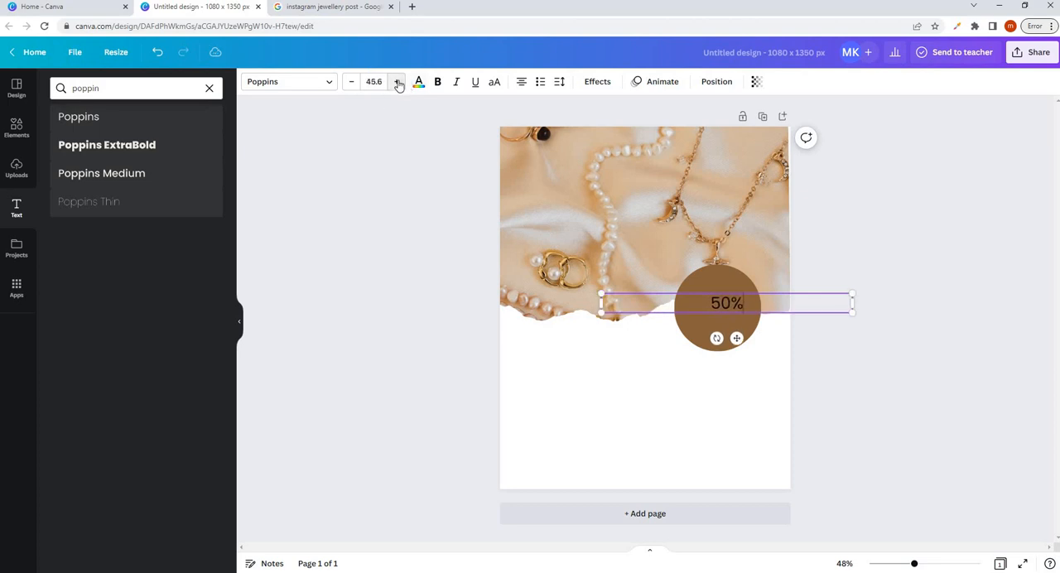
pyautogui.click(397, 82)
pyautogui.click(397, 82)
pyautogui.click(398, 82)
pyautogui.click(397, 82)
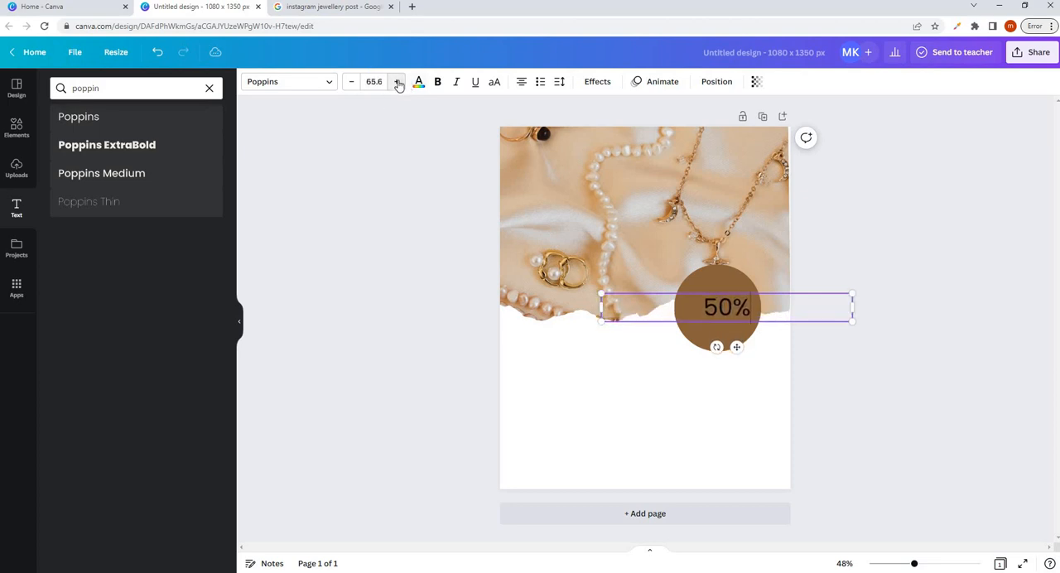
pyautogui.click(398, 82)
pyautogui.click(397, 82)
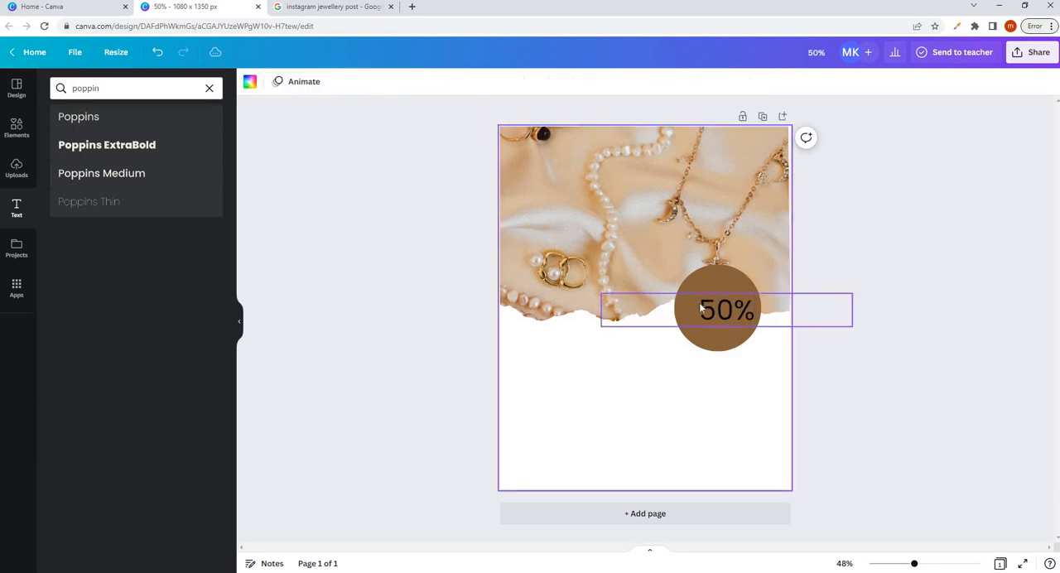
pyautogui.moveTo(705, 305); pyautogui.dragTo(702, 294)
pyautogui.click(622, 365)
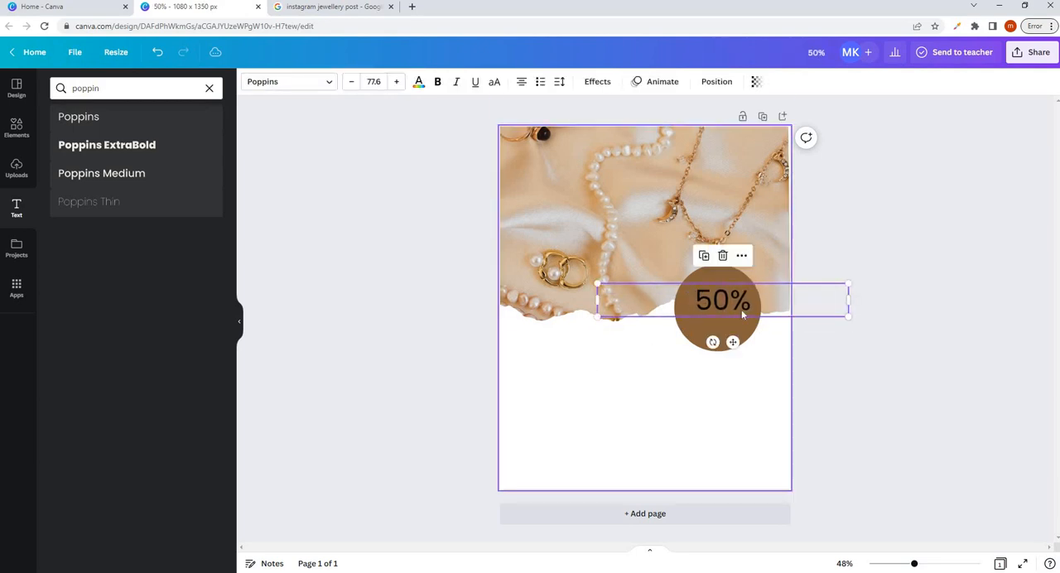
# - Try the Shadow and Lift effects on the "50%" text and settle on the Hollow effect
pyautogui.click(734, 307)
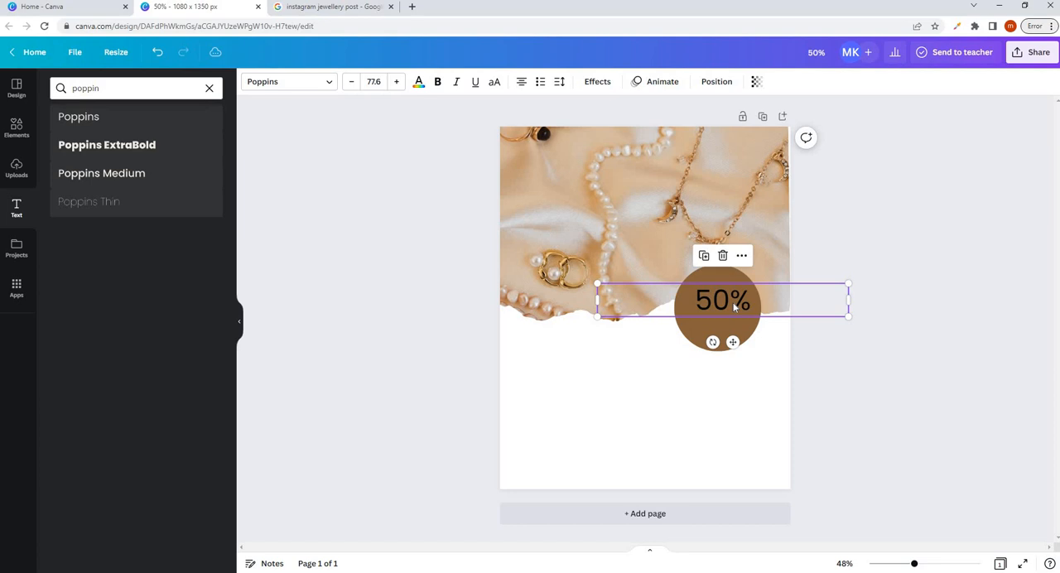
pyautogui.click(598, 82)
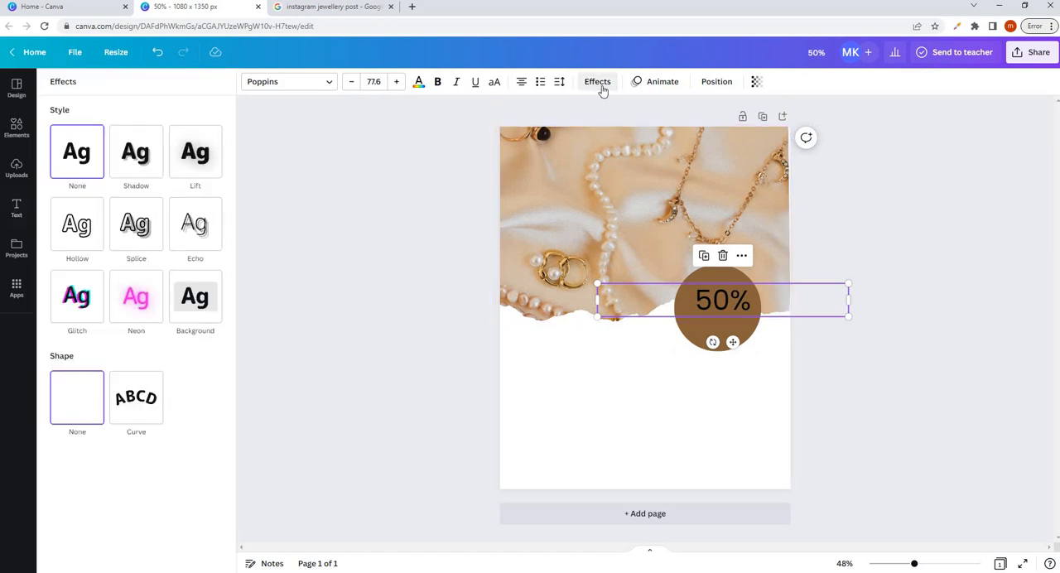
pyautogui.click(132, 149)
pyautogui.click(191, 154)
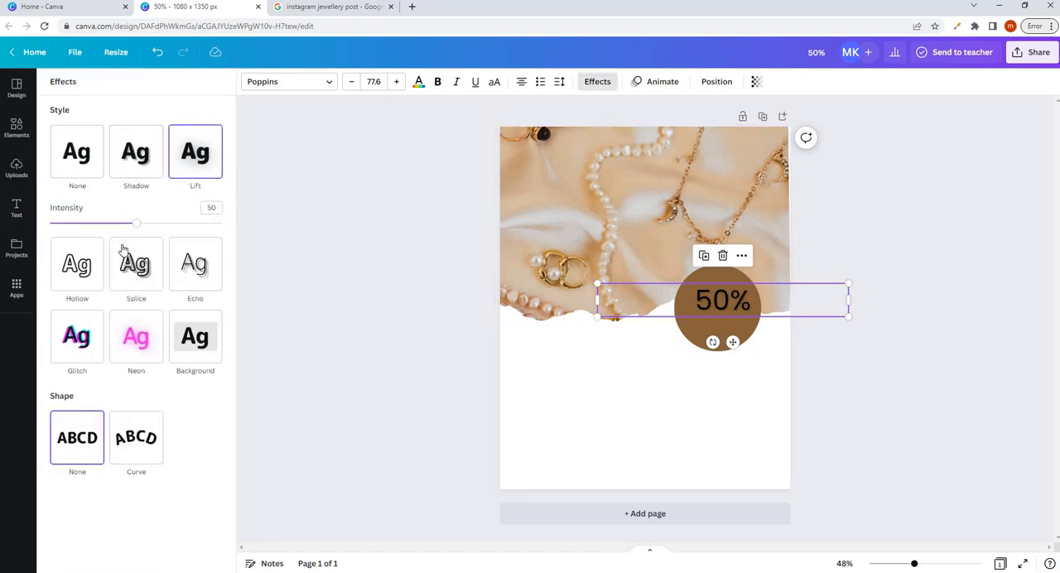
pyautogui.click(89, 263)
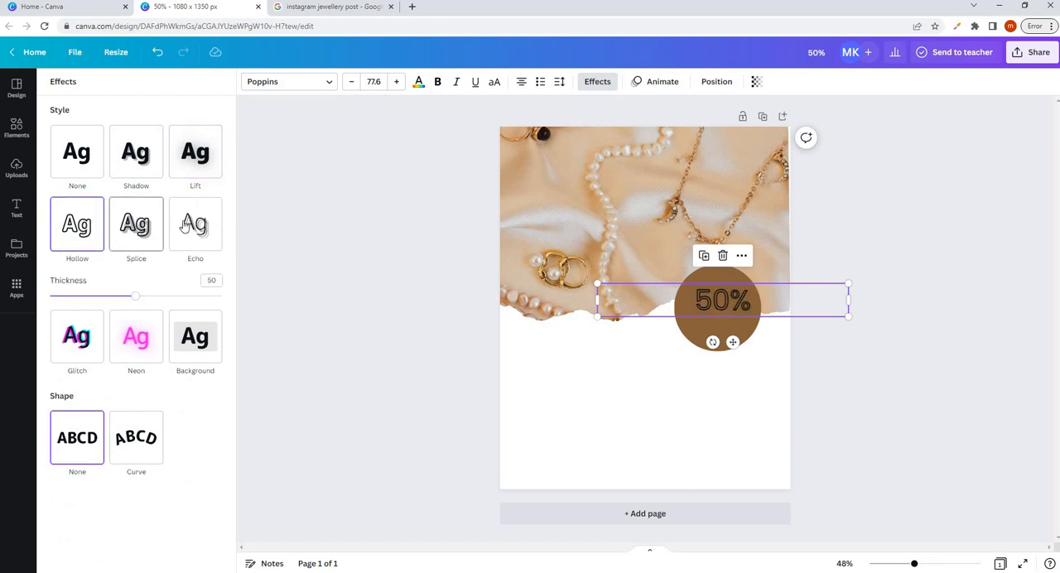
pyautogui.click(636, 382)
# - Enlarge the hollow "50%" text to about size 84.1 and centre it horizontally on the brown circle
pyautogui.click(696, 310)
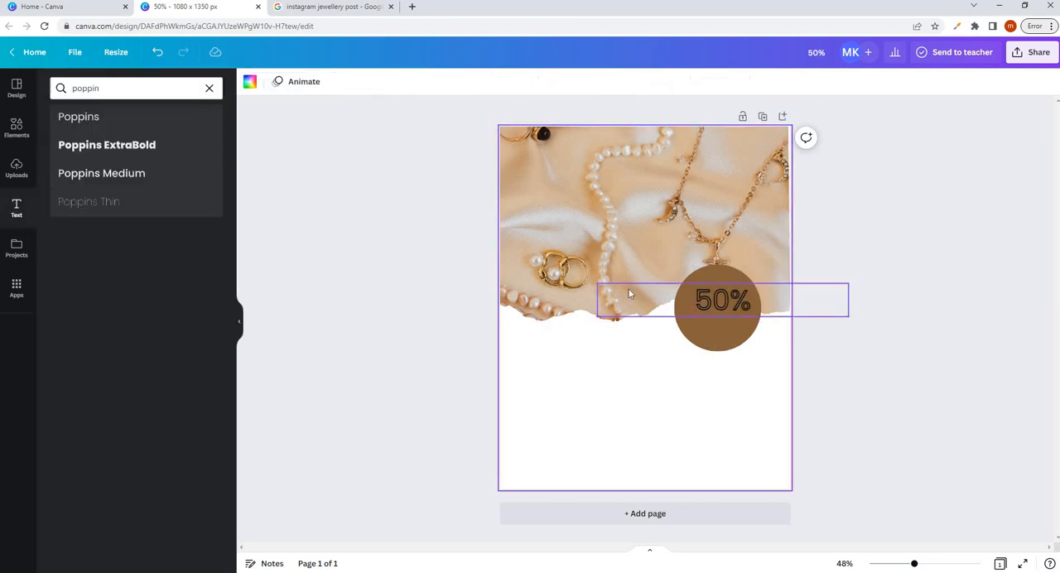
pyautogui.moveTo(578, 276); pyautogui.dragTo(576, 282)
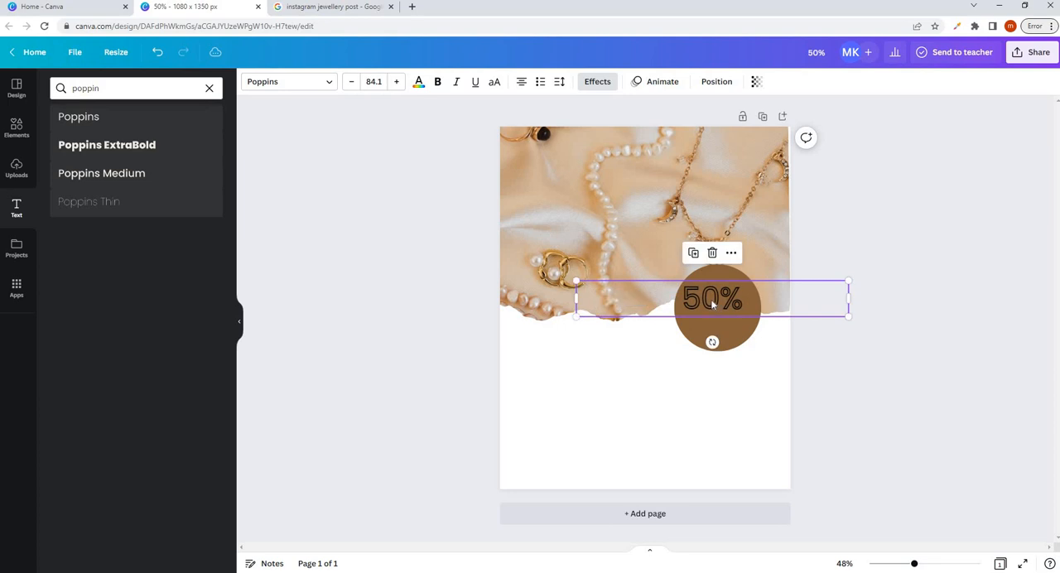
pyautogui.moveTo(718, 300); pyautogui.dragTo(719, 300)
pyautogui.click(696, 344)
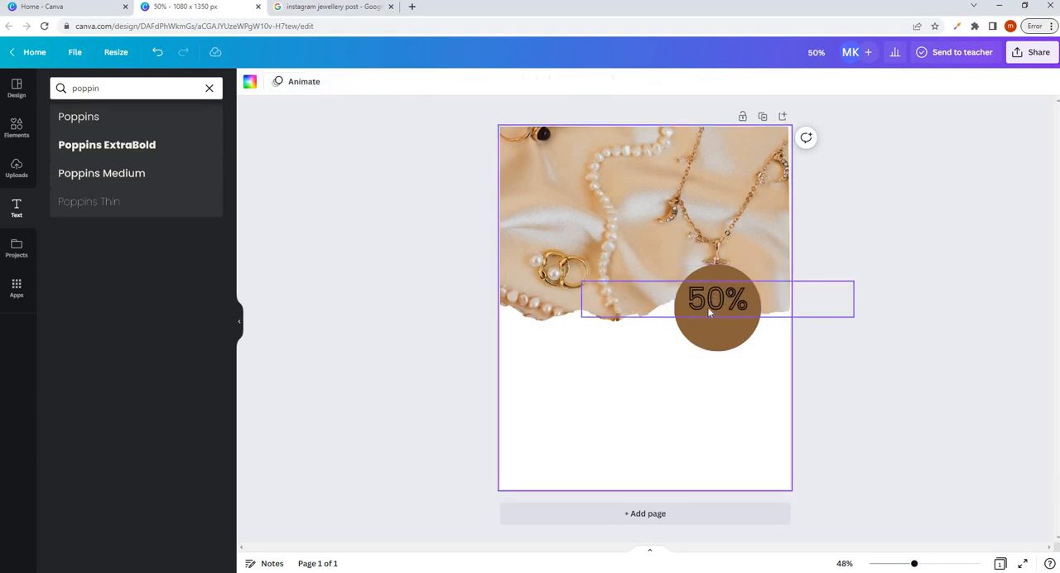
# - Change the color of the whole "50%" text to white
pyautogui.click(709, 313)
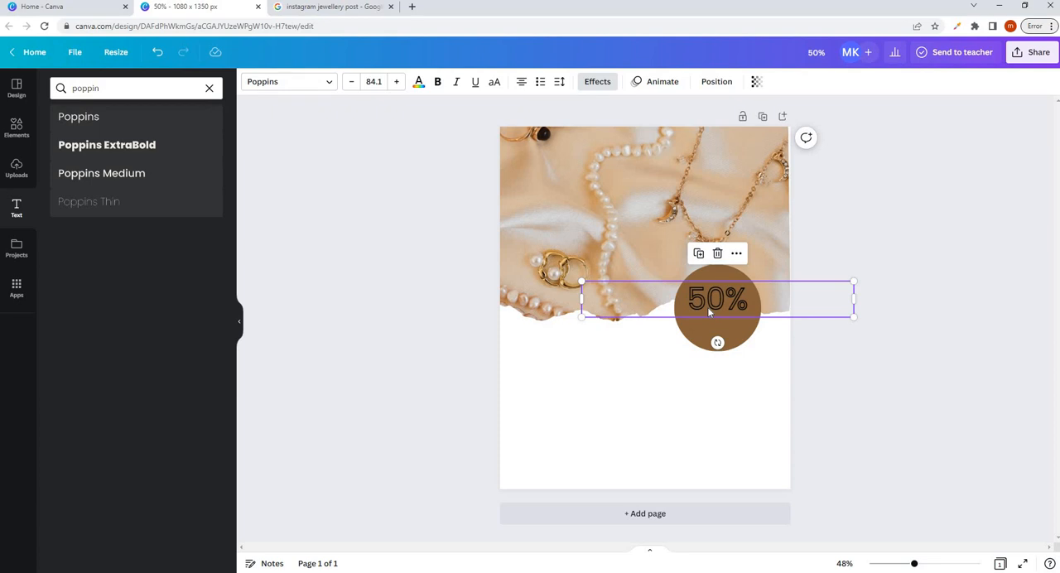
pyautogui.doubleClick(710, 306)
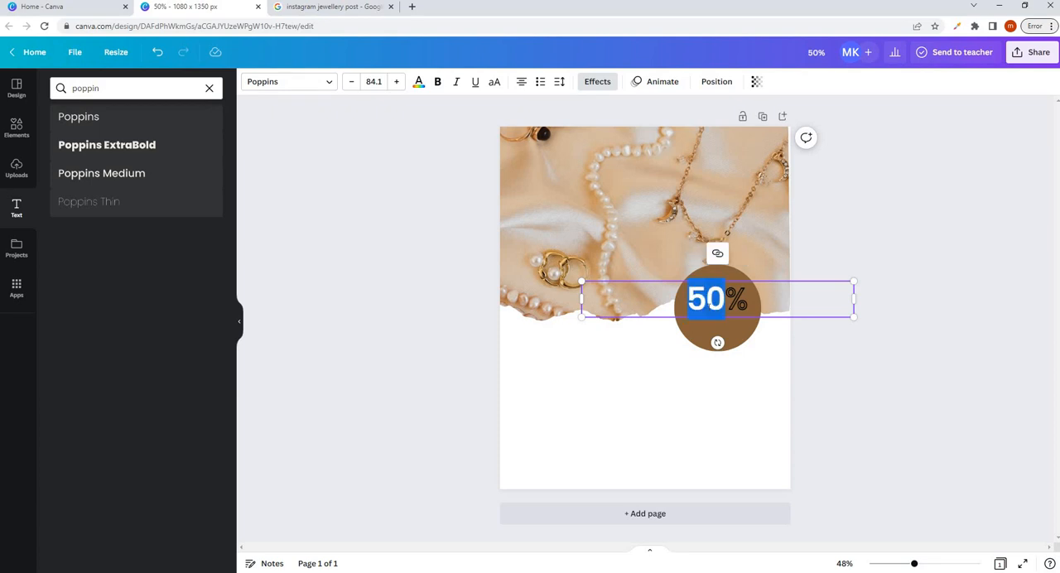
pyautogui.tripleClick(710, 307)
pyautogui.click(420, 85)
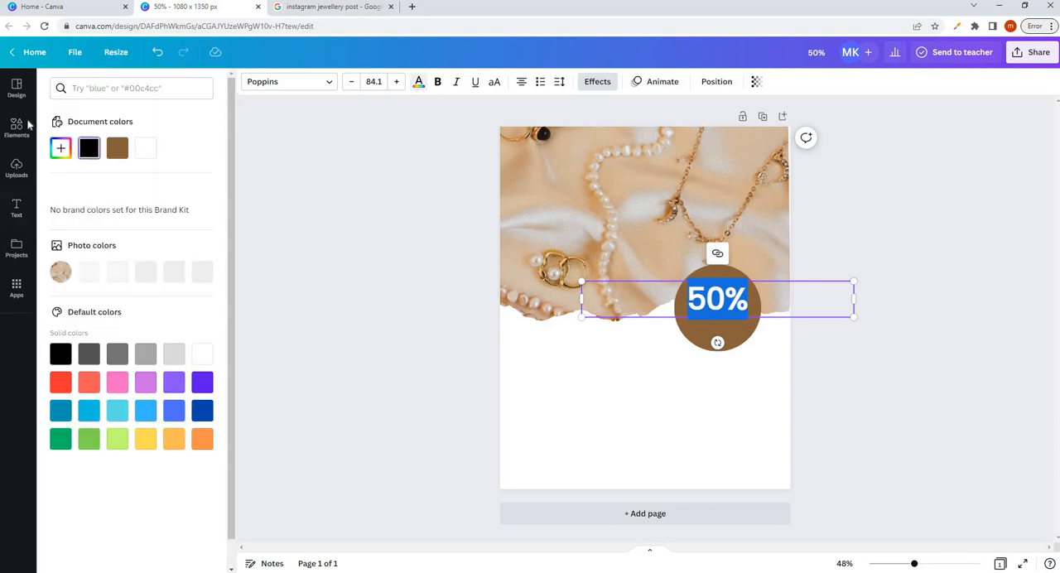
pyautogui.click(57, 158)
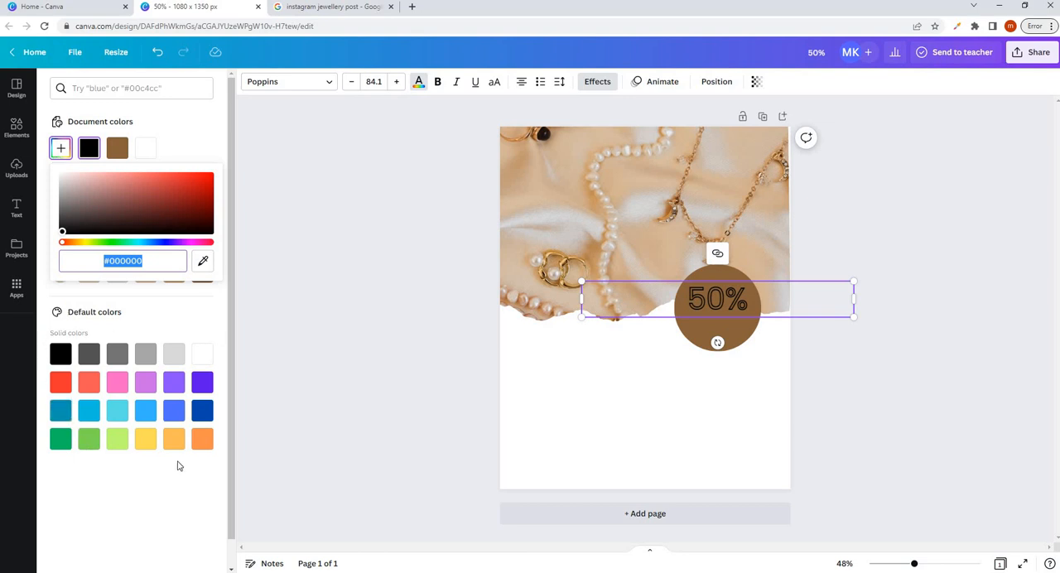
pyautogui.click(203, 354)
pyautogui.click(752, 300)
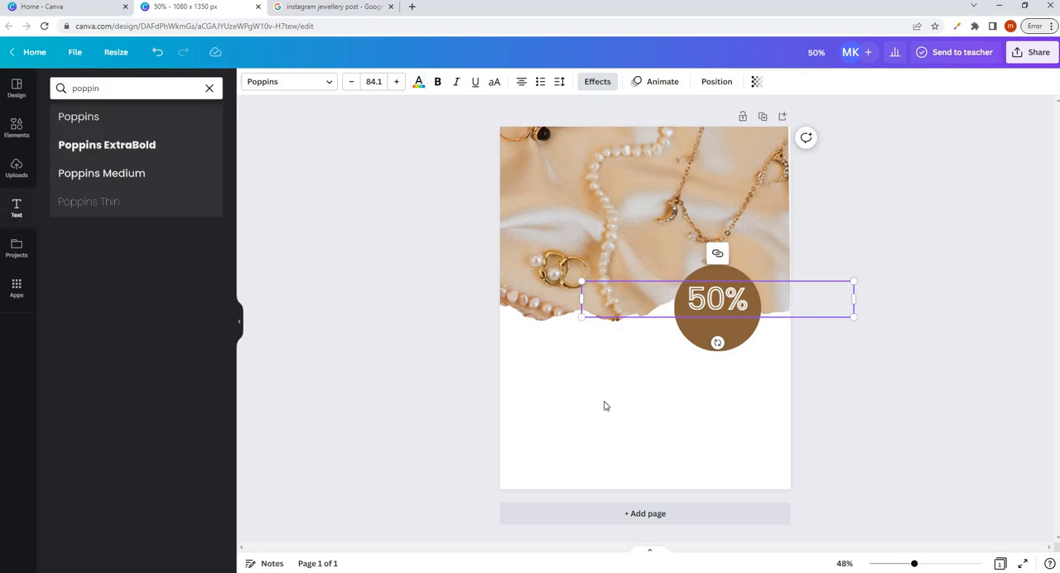
pyautogui.click(749, 263)
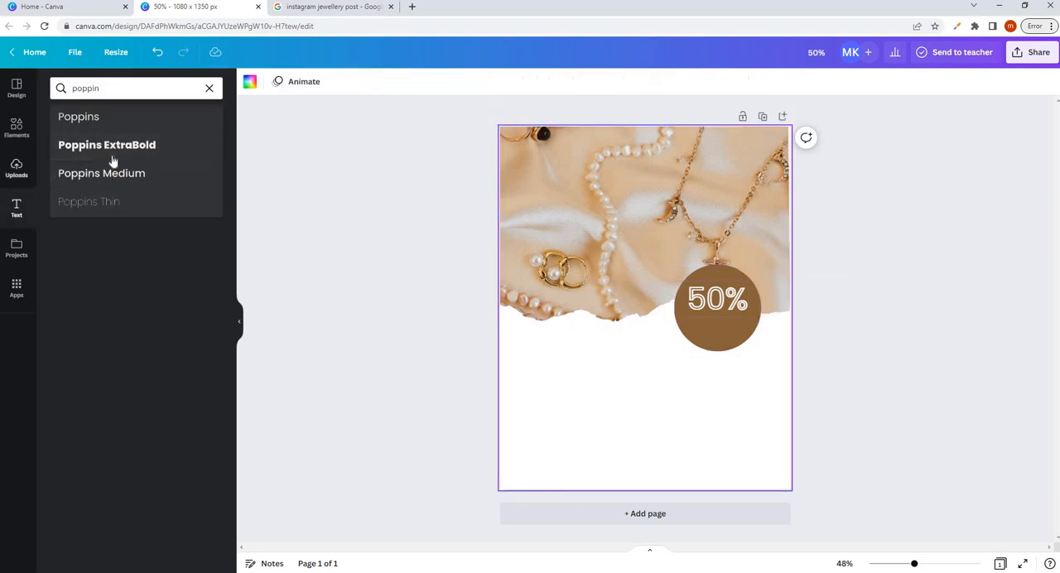
# - Add a Poppins text, enlarge it to font size 108, and move it to the white area below the photo
pyautogui.click(86, 126)
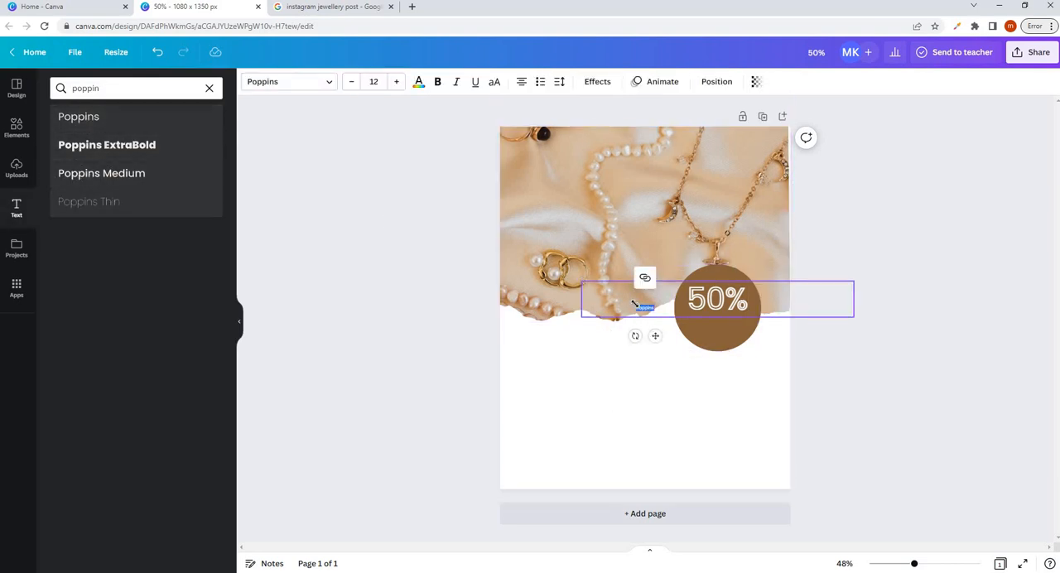
pyautogui.moveTo(517, 312); pyautogui.dragTo(492, 326)
pyautogui.moveTo(651, 386)
pyautogui.mouseDown()
pyautogui.moveTo(642, 321)
pyautogui.moveTo(655, 370)
pyautogui.mouseUp()
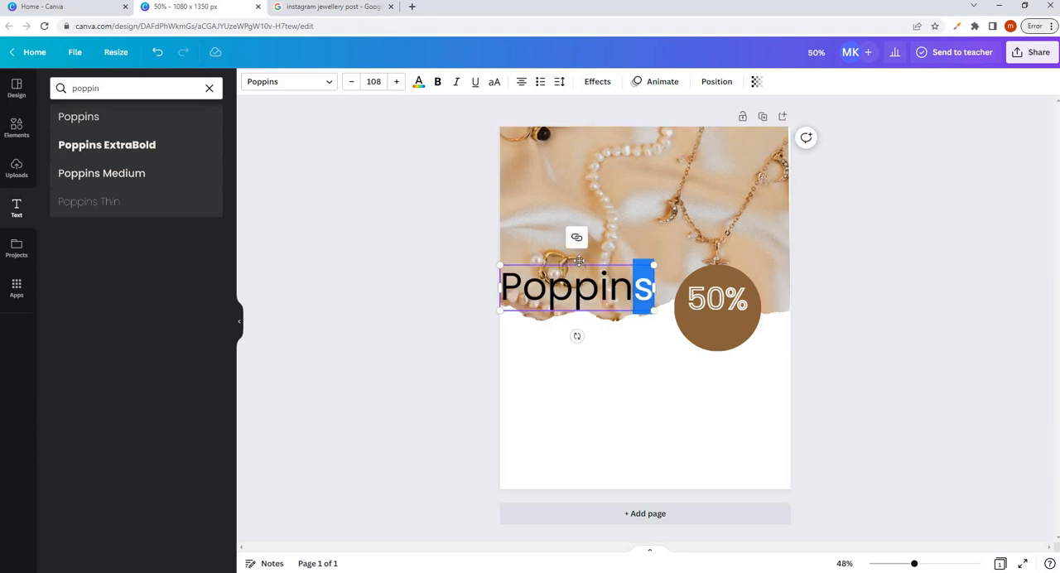
pyautogui.moveTo(579, 265); pyautogui.dragTo(629, 358)
# - Replace the new Poppins text's wording with "Discount"
pyautogui.doubleClick(630, 373)
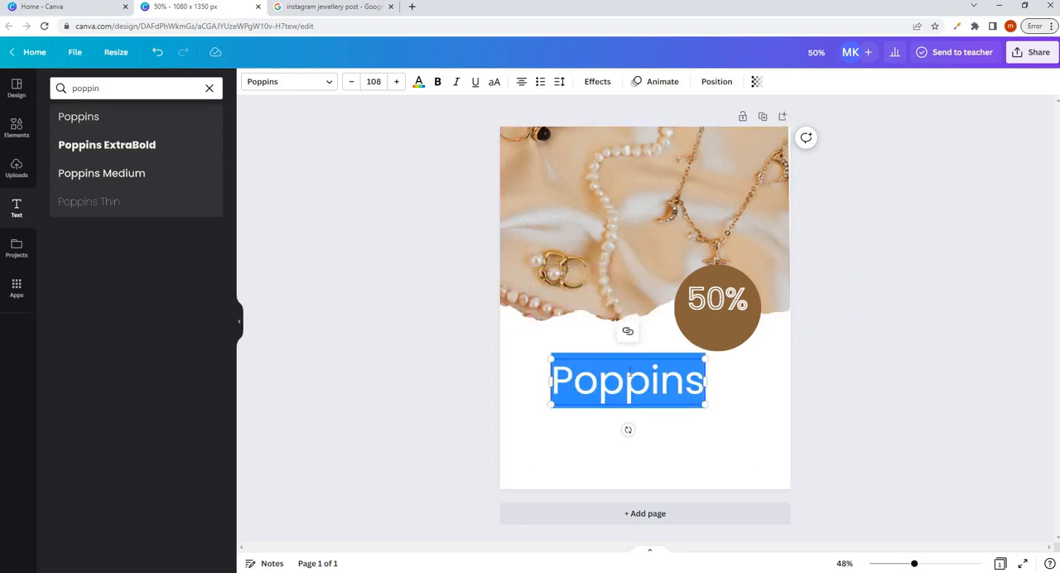
pyautogui.write('ds')
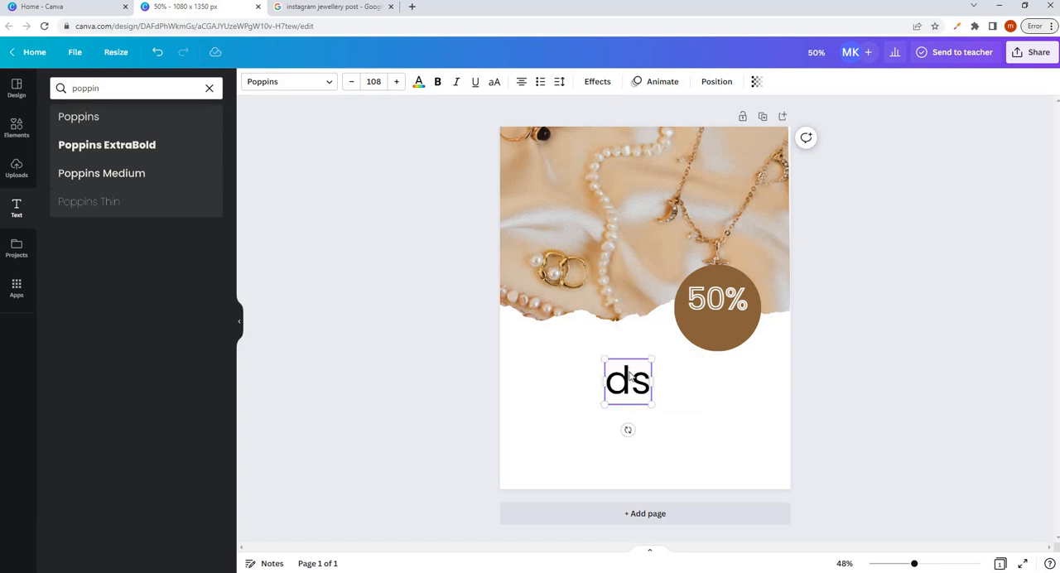
pyautogui.press('BackSpace')
pyautogui.press('BackSpace')
pyautogui.write('Di')
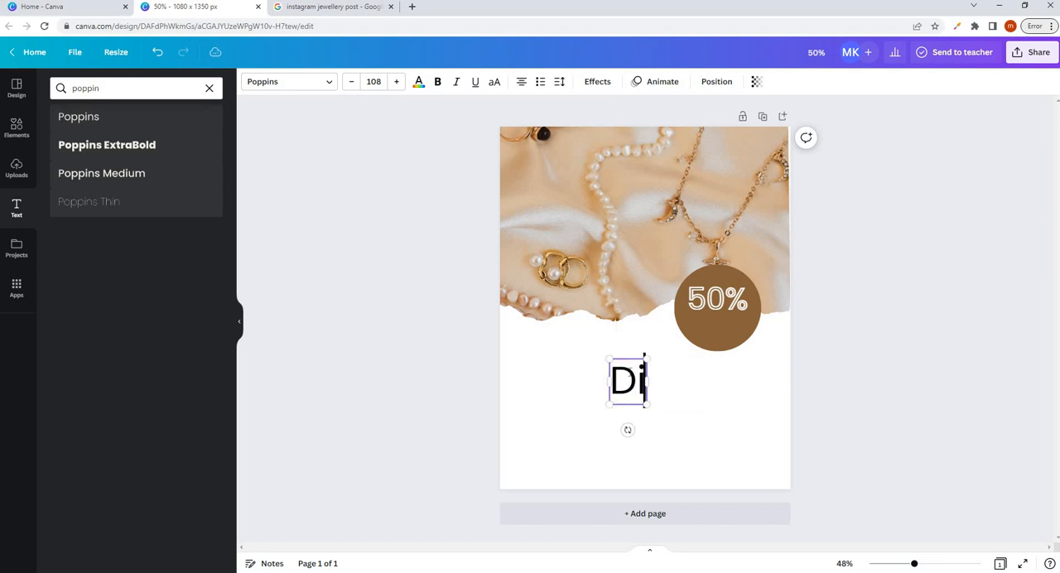
pyautogui.write('scount')
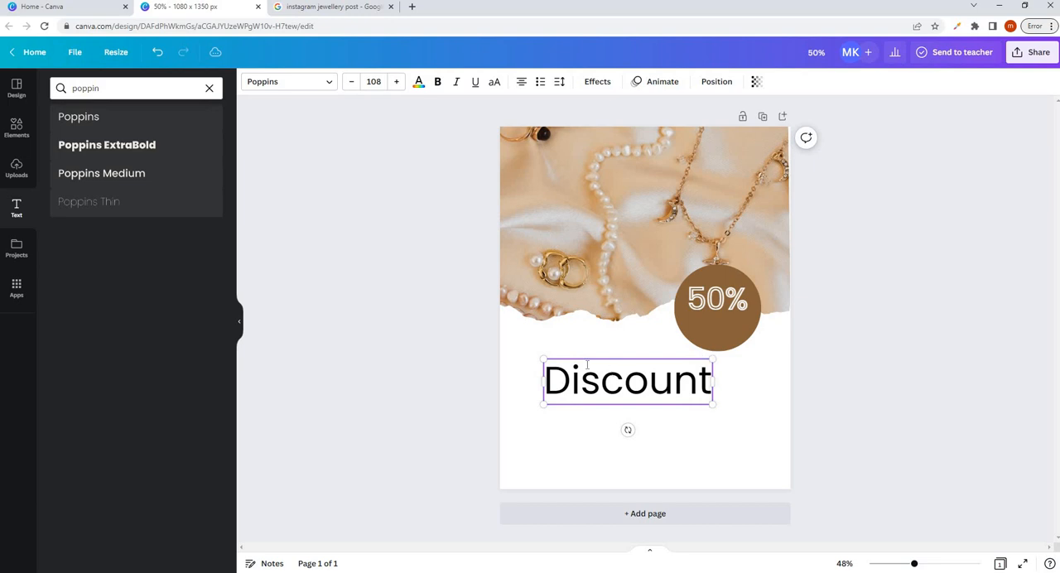
pyautogui.press('Escape')
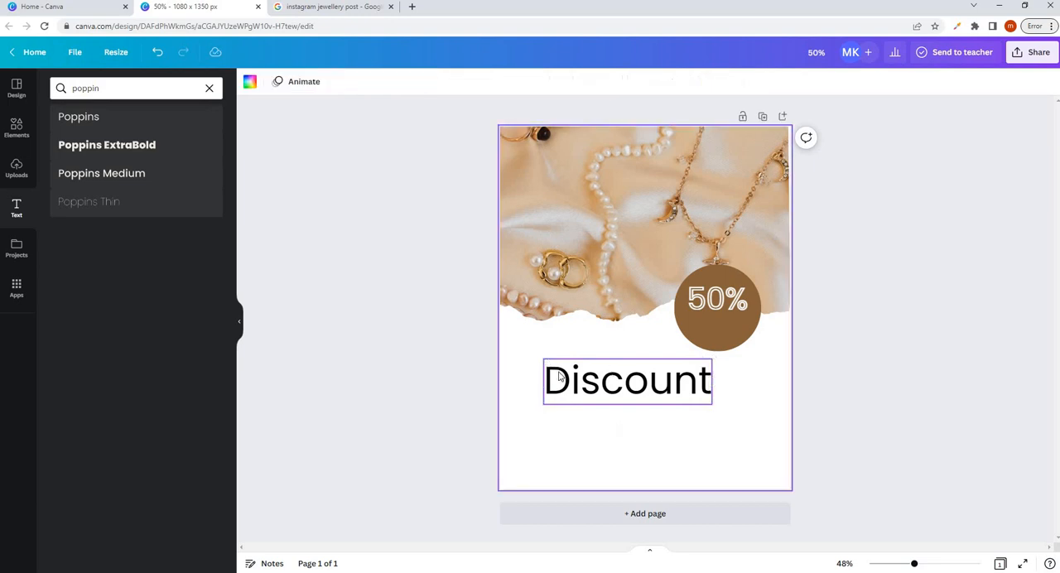
# - Shrink the "Discount" text to about size 42.4 and place it under "50%" on the brown circle
pyautogui.click(555, 369)
pyautogui.moveTo(544, 358); pyautogui.dragTo(671, 387)
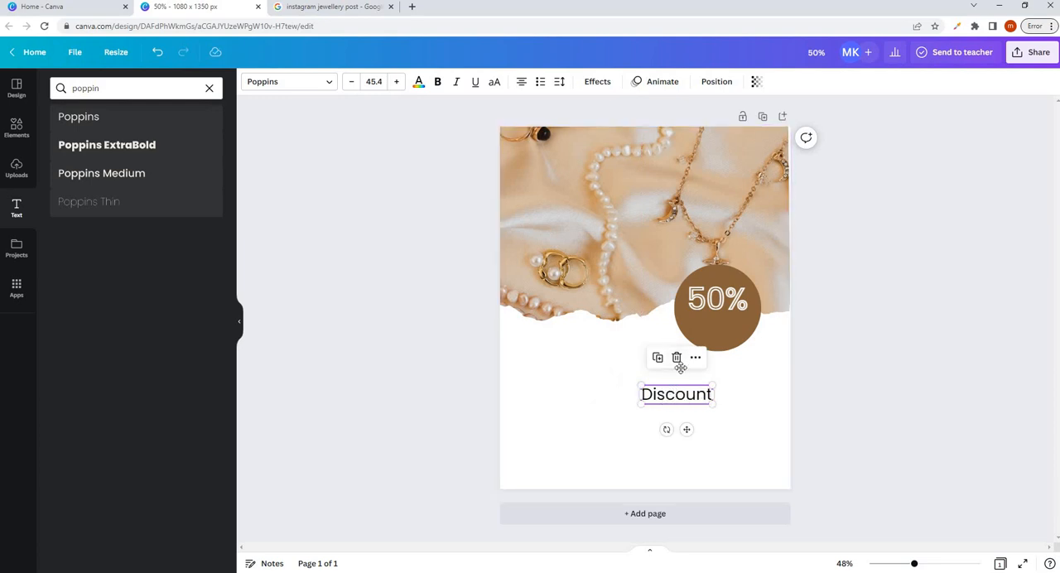
pyautogui.moveTo(664, 388); pyautogui.dragTo(704, 316)
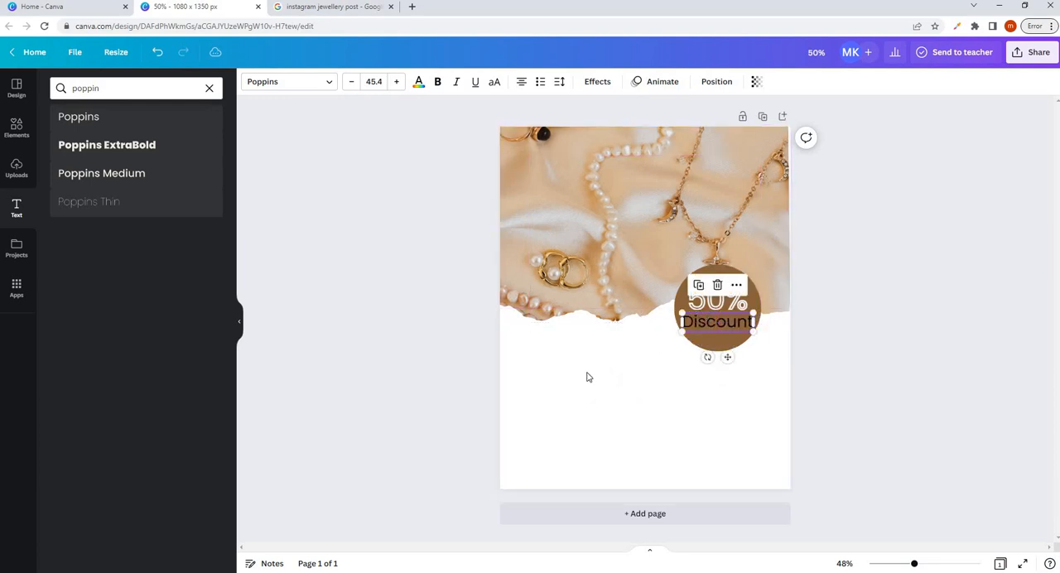
pyautogui.click(587, 374)
pyautogui.click(712, 324)
pyautogui.moveTo(752, 311); pyautogui.dragTo(748, 314)
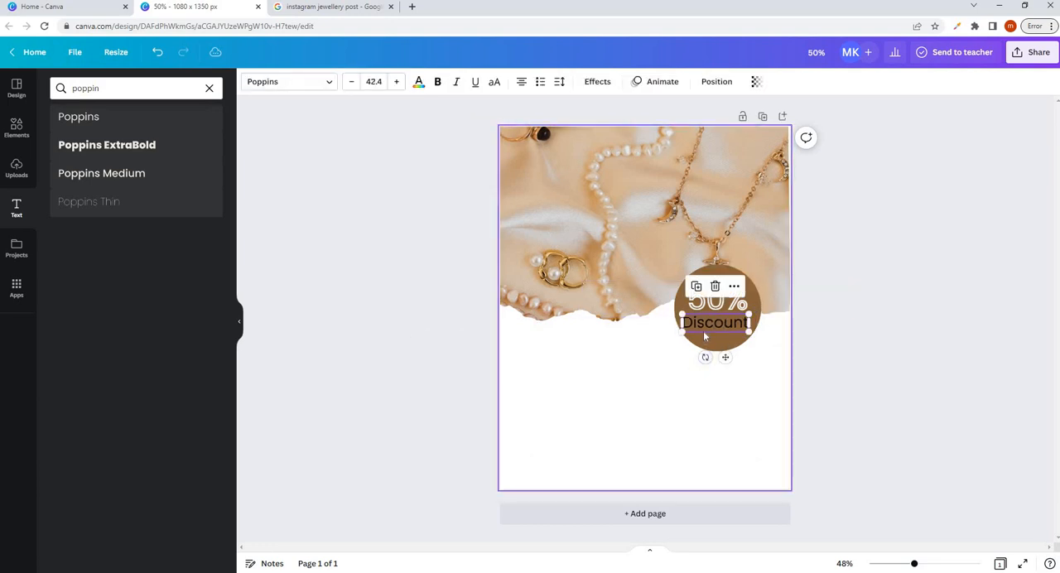
# - Reduce "Discount" further to about size 32.9 and centre it beneath "50%" on the circle
pyautogui.click(704, 325)
pyautogui.press('Right')
pyautogui.press('Right')
pyautogui.press('Right')
pyautogui.press('Right')
pyautogui.press('Right')
pyautogui.press('Right')
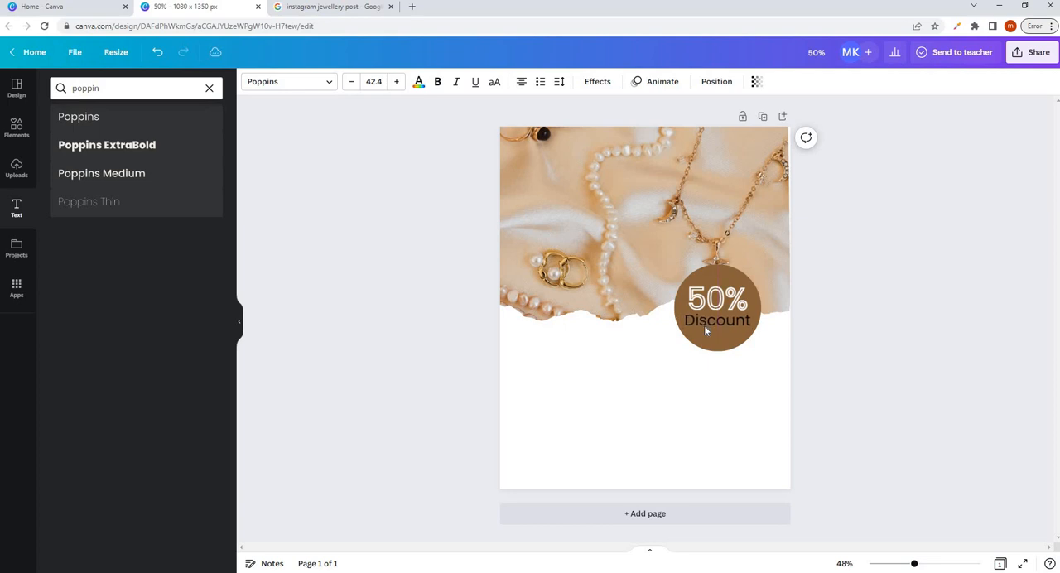
pyautogui.moveTo(684, 312); pyautogui.dragTo(710, 325)
pyautogui.click(704, 362)
pyautogui.press('Down')
# - Nudge "50%" slightly right and down on the circle, and lower "Discount" slightly to space the two lines
pyautogui.click(743, 305)
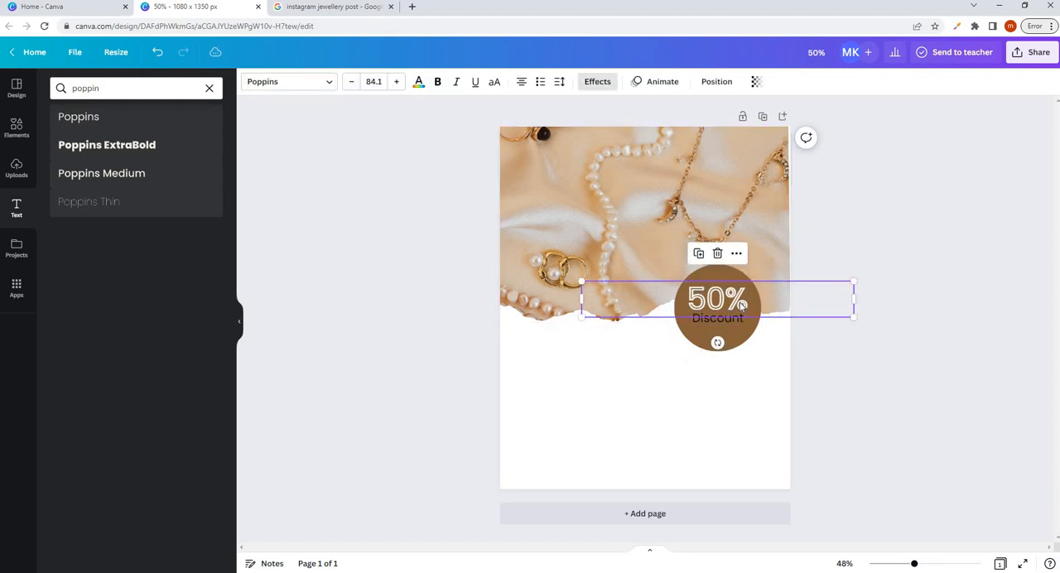
pyautogui.press('Right')
pyautogui.press('Right')
pyautogui.press('Right')
pyautogui.press('Right')
pyautogui.press('Right')
pyautogui.press('Down')
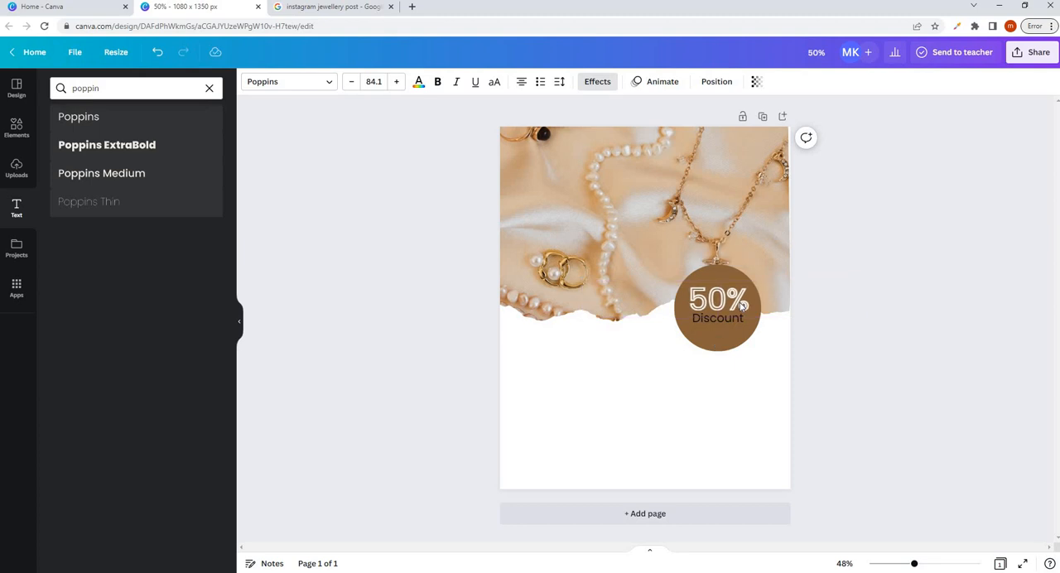
pyautogui.click(730, 322)
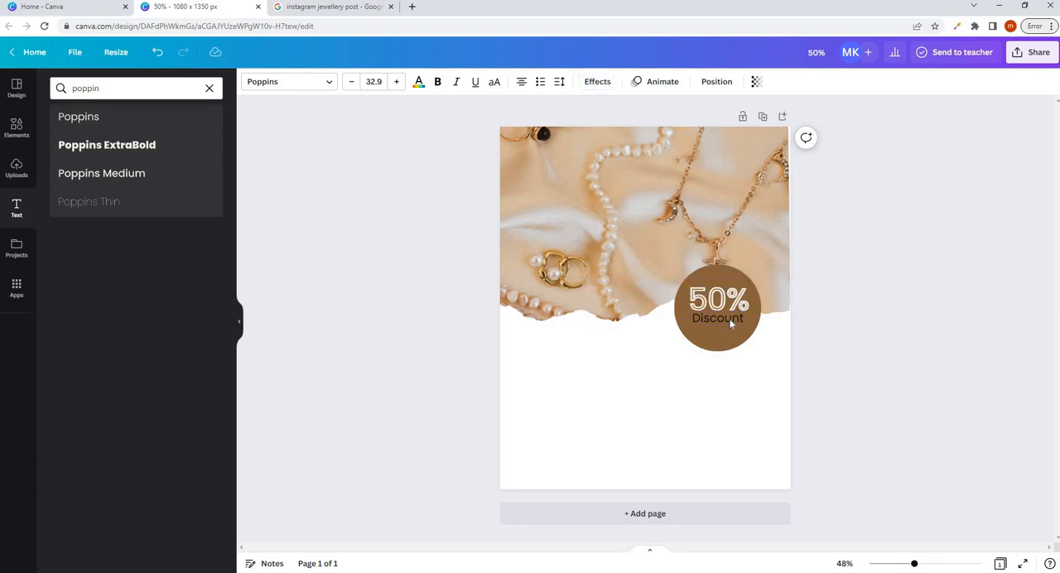
pyautogui.press('Down')
# - Change the color of the whole "Discount" text to white
pyautogui.click(720, 325)
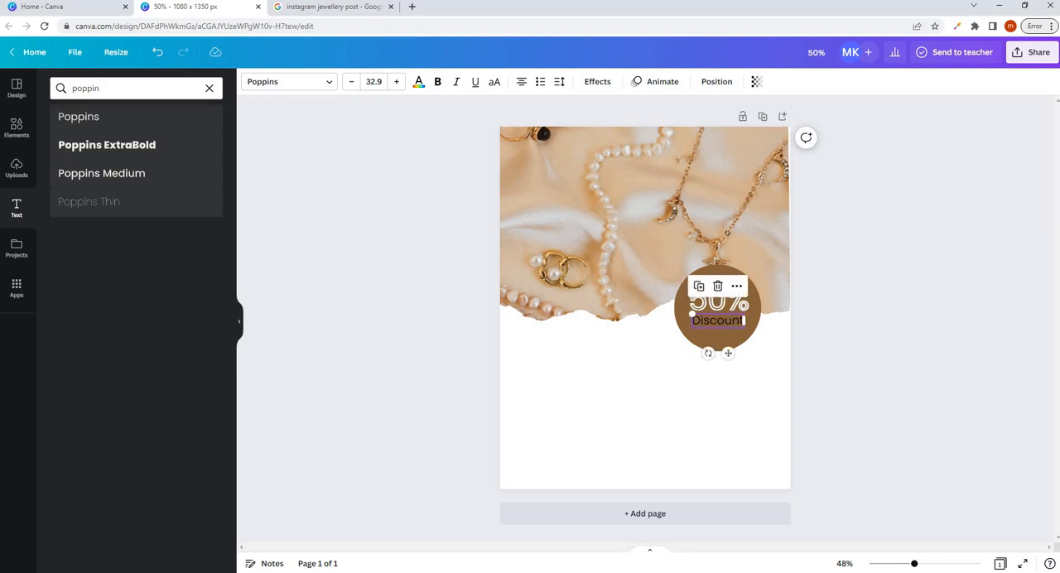
pyautogui.doubleClick(720, 323)
pyautogui.click(418, 83)
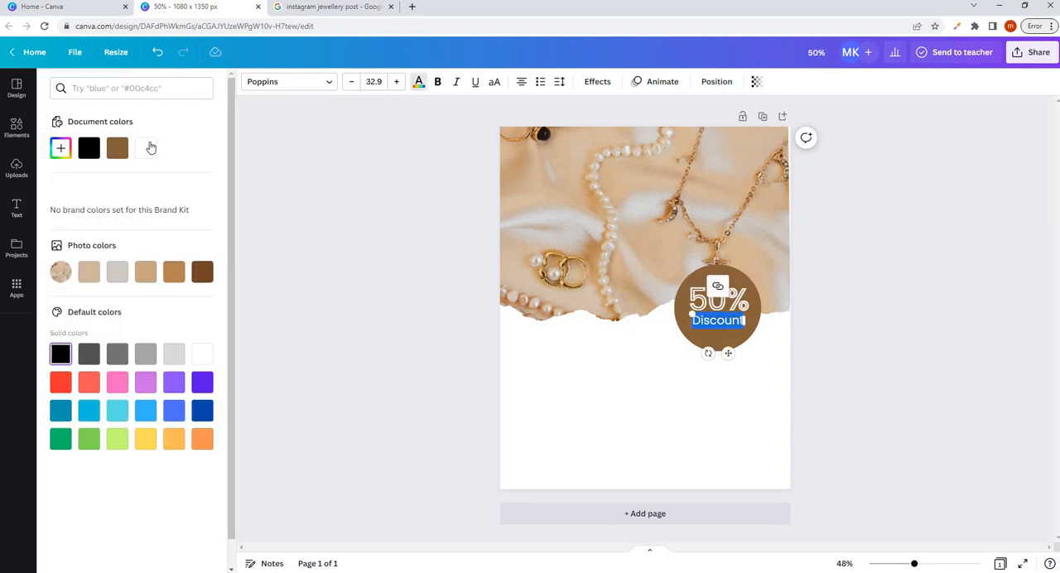
pyautogui.click(146, 147)
pyautogui.click(580, 333)
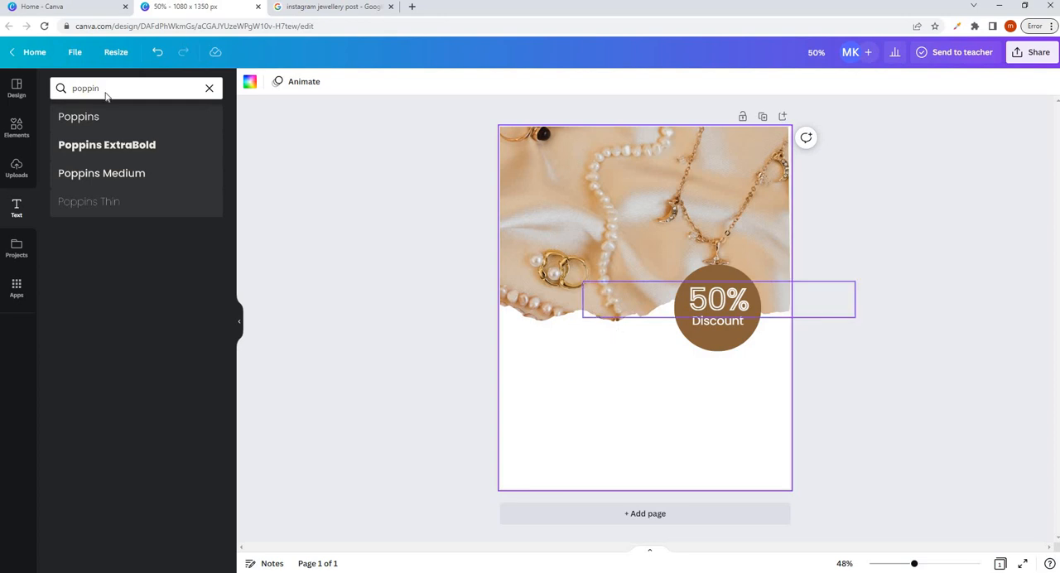
# - Clear the text search and add the recently used "Wild SALE" font combination over the lower half of the page
pyautogui.click(208, 88)
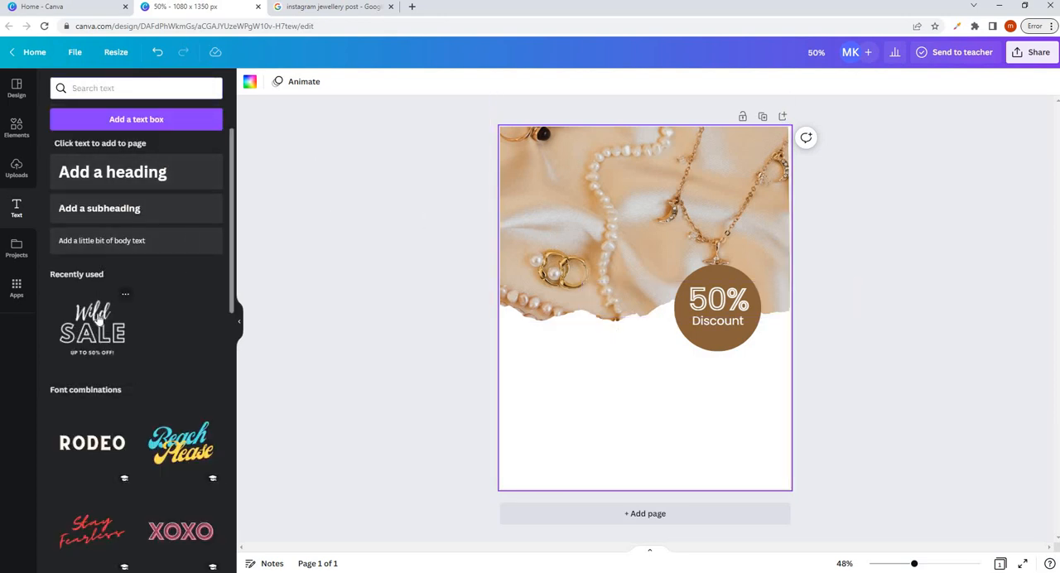
pyautogui.click(98, 322)
pyautogui.moveTo(631, 325); pyautogui.dragTo(616, 371)
# - Replace the script word "Wild" in the sale text group with "Jewelry"
pyautogui.click(636, 315)
pyautogui.doubleClick(636, 315)
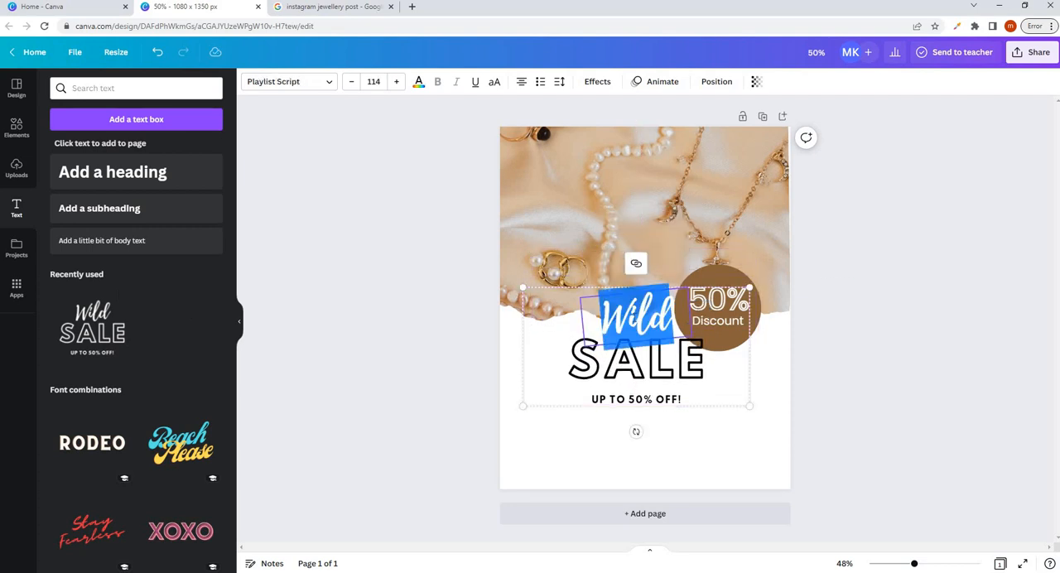
pyautogui.write('J')
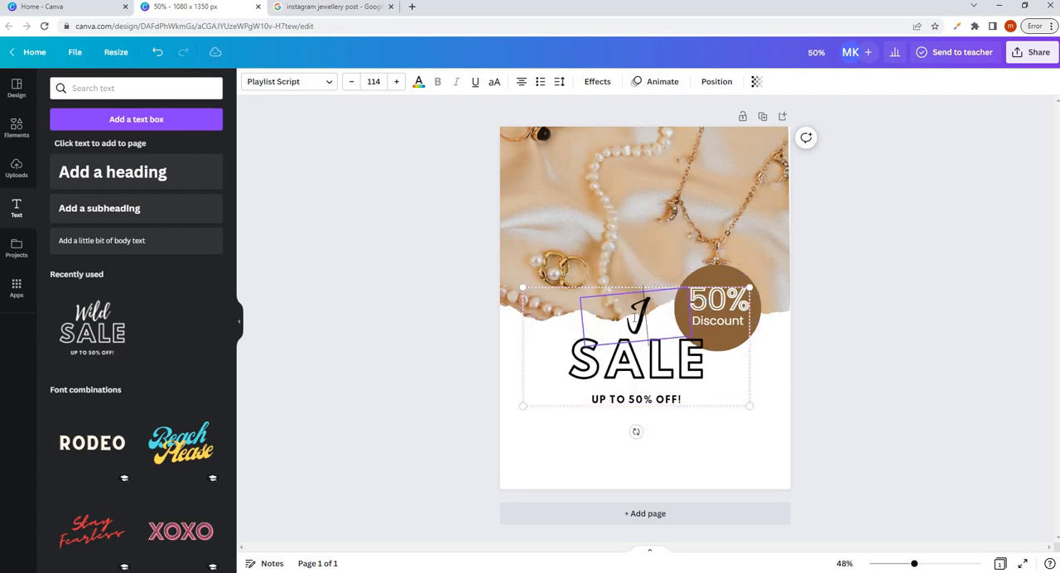
pyautogui.write('ewelry')
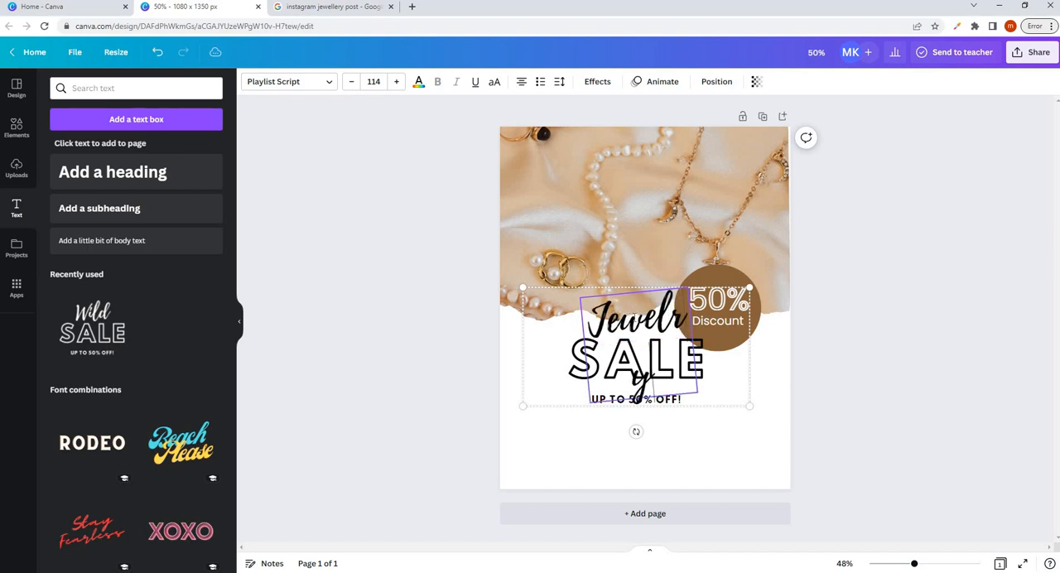
pyautogui.click(599, 426)
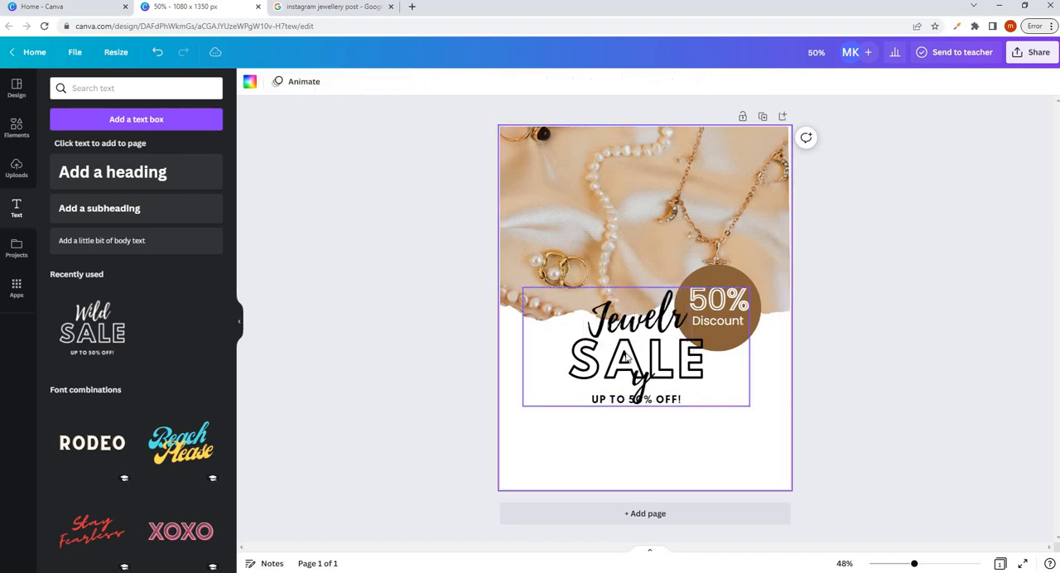
# - Ungroup the sale text and widen the "Jewelry" text box so the word fits on one line
pyautogui.click(629, 359)
pyautogui.click(630, 262)
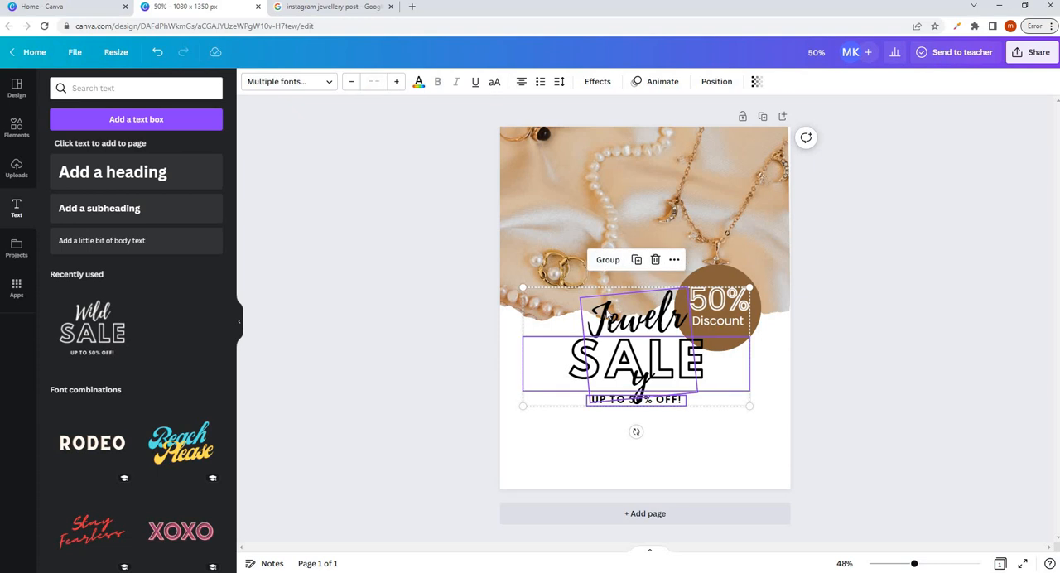
pyautogui.click(593, 428)
pyautogui.click(635, 321)
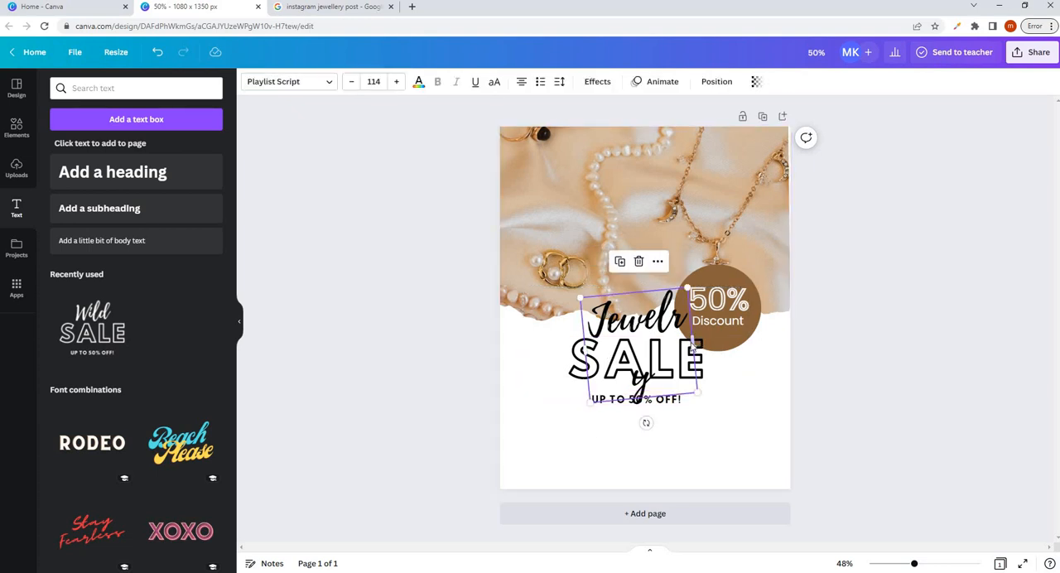
pyautogui.moveTo(697, 339); pyautogui.dragTo(794, 303)
# - Move "SALE" and "UP TO 50% OFF!" towards the page's lower edge and place "Jewelry" above them, enlarged to size 130
pyautogui.moveTo(645, 368); pyautogui.dragTo(614, 458)
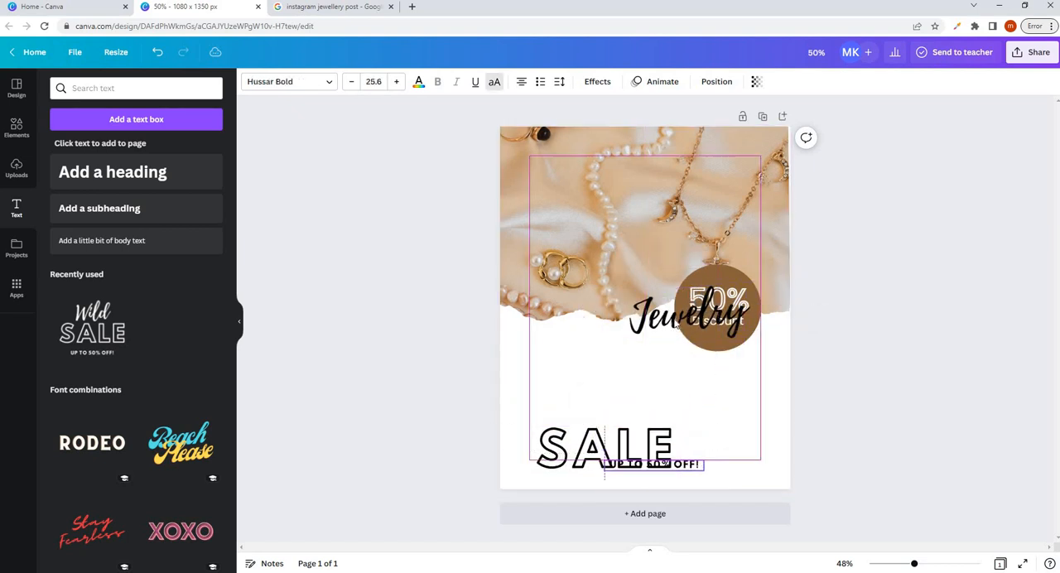
pyautogui.moveTo(649, 356); pyautogui.dragTo(574, 425)
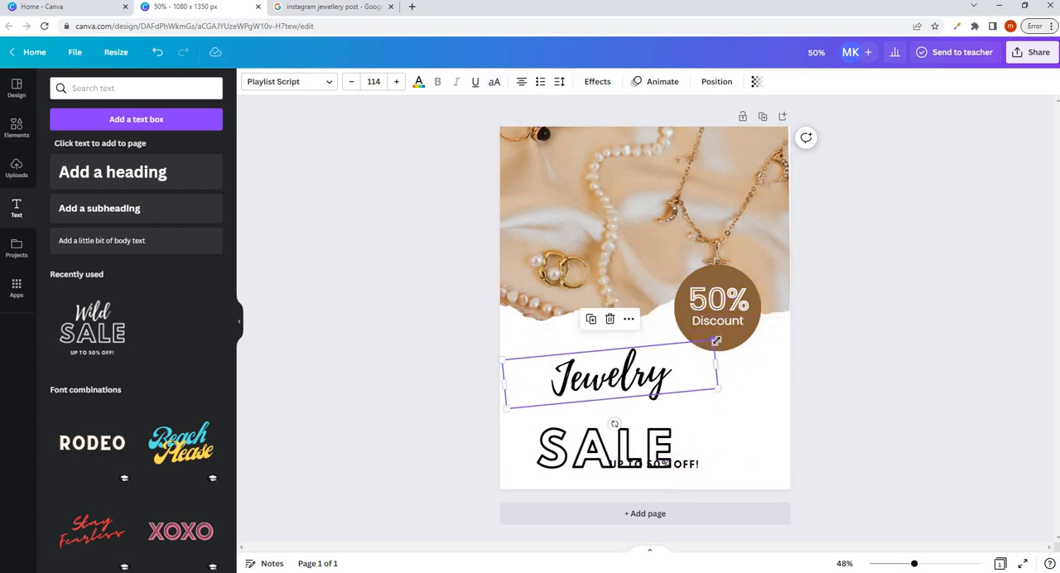
pyautogui.moveTo(716, 340); pyautogui.dragTo(744, 331)
pyautogui.moveTo(619, 363); pyautogui.dragTo(617, 360)
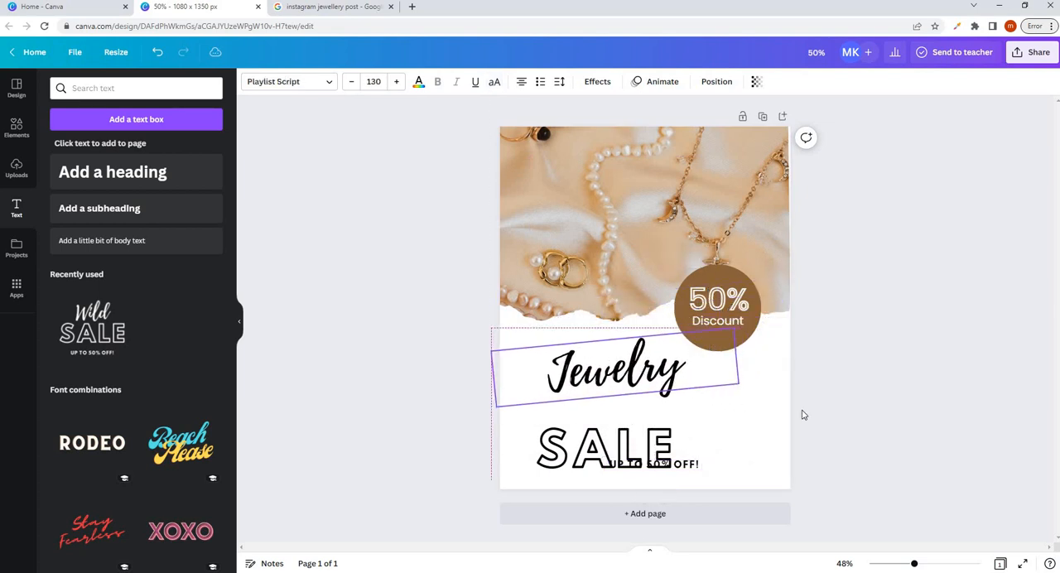
# - Change the color of the "Jewelry" text to the document's brown
pyautogui.doubleClick(624, 373)
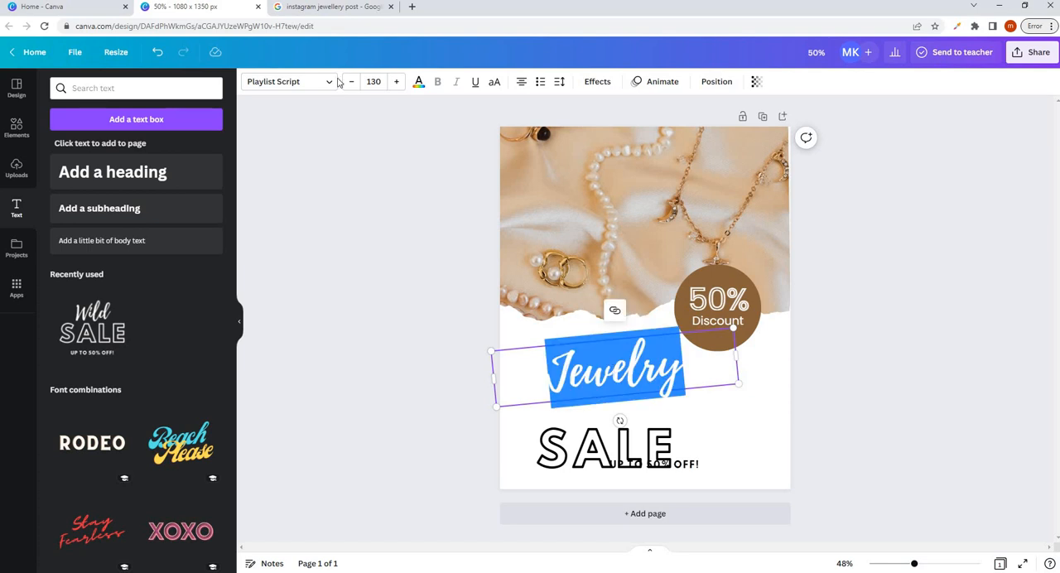
pyautogui.click(419, 84)
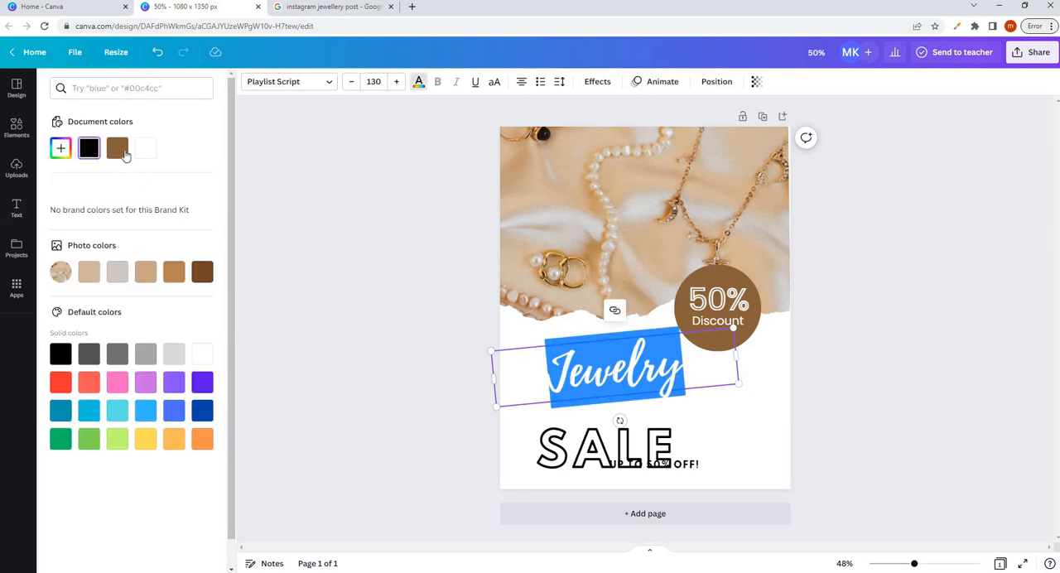
pyautogui.click(118, 149)
pyautogui.click(711, 360)
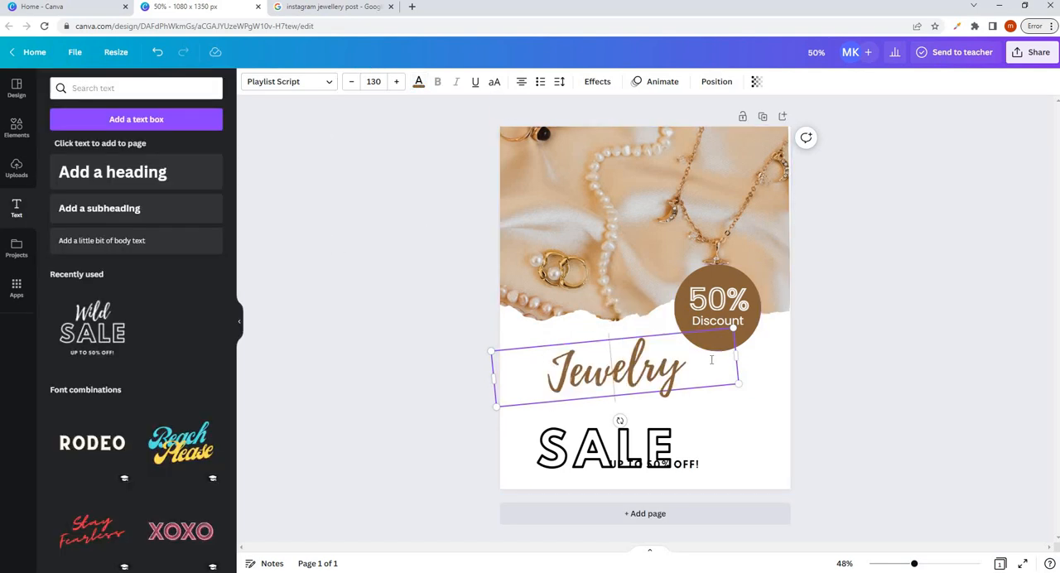
# - Shrink "Jewelry" to about size 117 and move "SALE" up directly beneath it with a slight overlap
pyautogui.moveTo(733, 329); pyautogui.dragTo(709, 336)
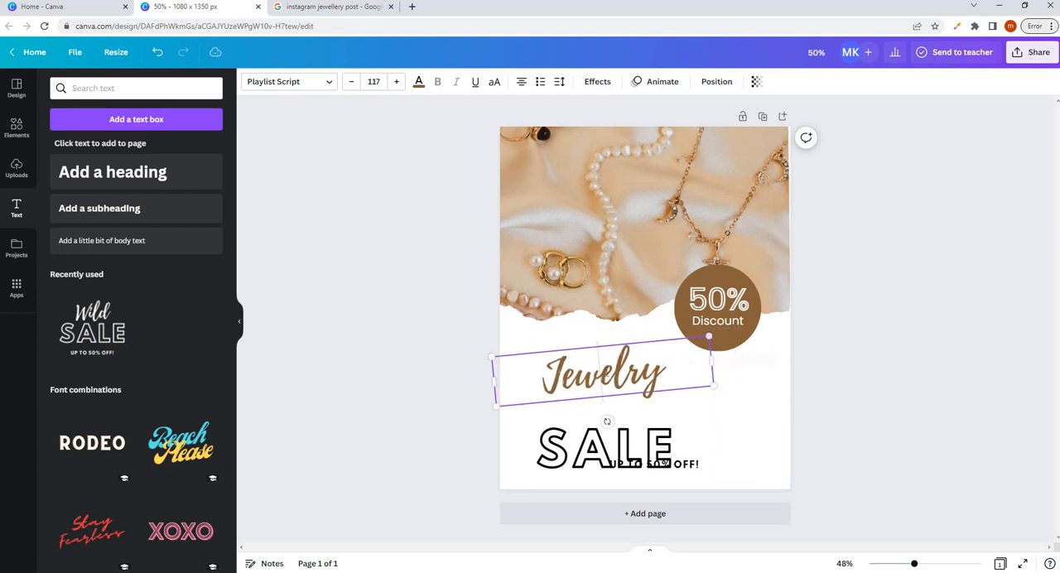
pyautogui.click(613, 439)
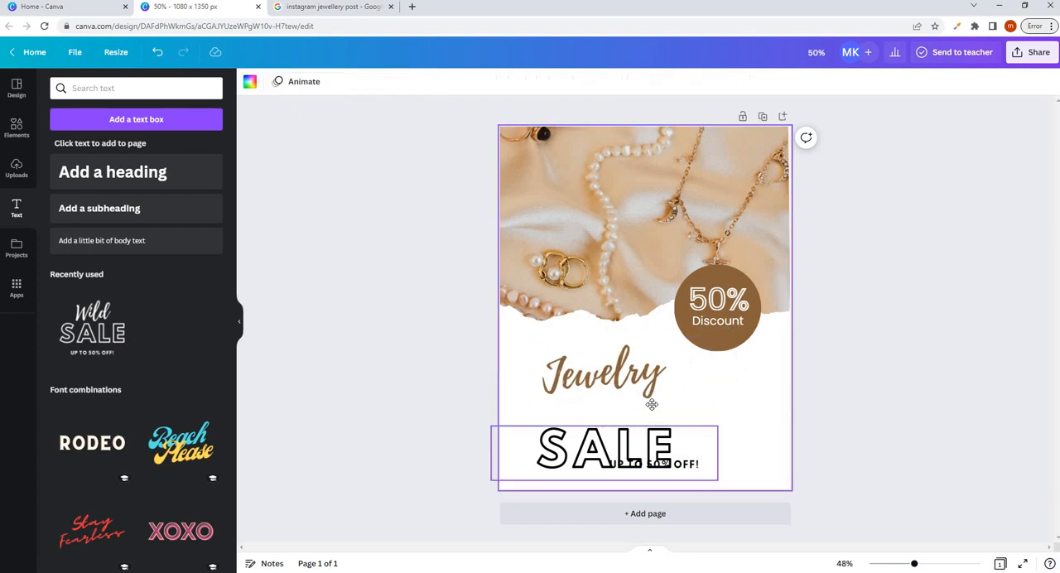
pyautogui.moveTo(652, 405); pyautogui.dragTo(653, 403)
# - Delete the "UP TO 50% OFF!" text near the page's lower edge
pyautogui.click(663, 465)
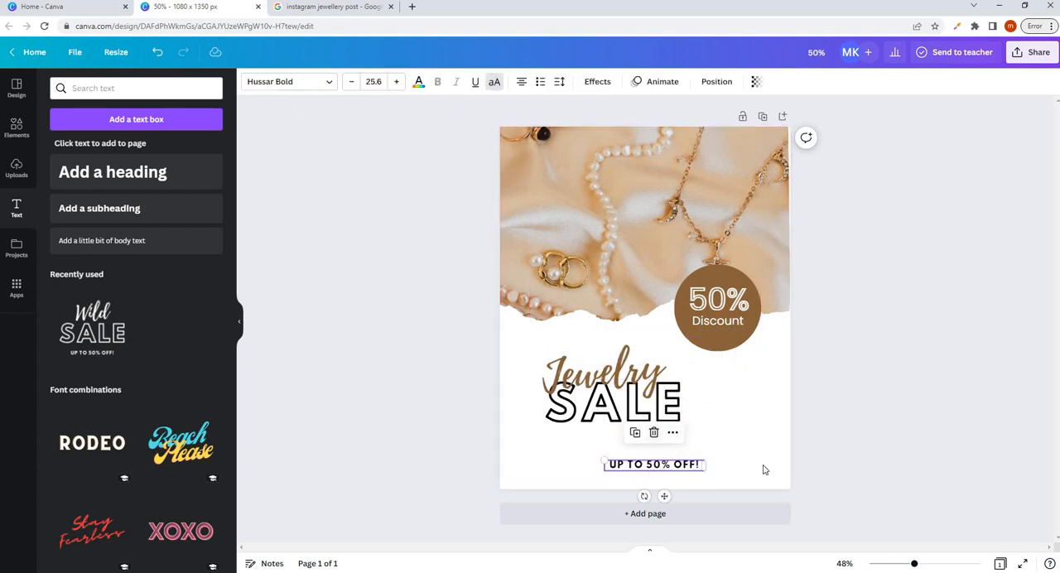
pyautogui.click(793, 453)
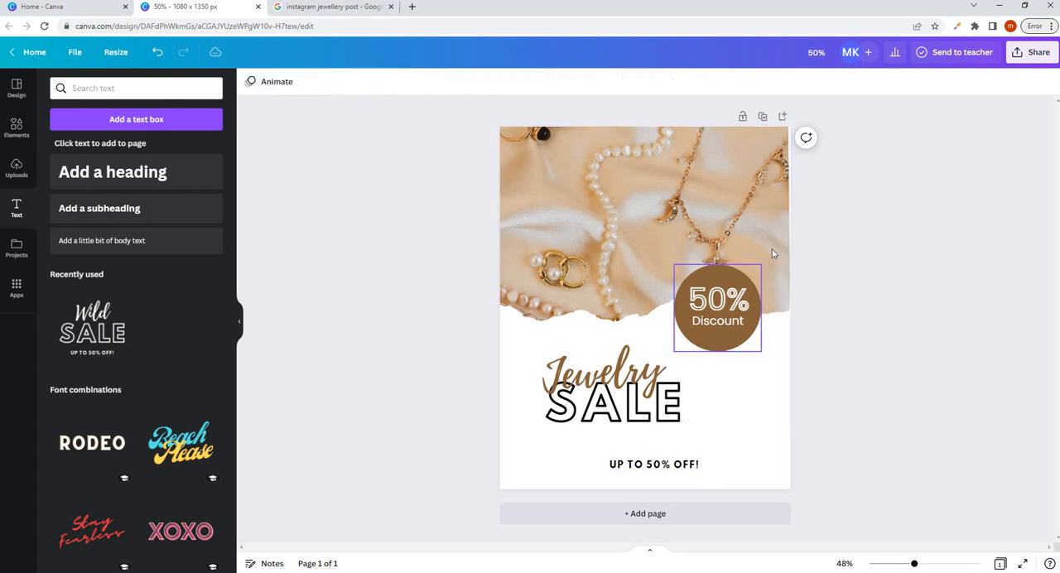
pyautogui.click(677, 465)
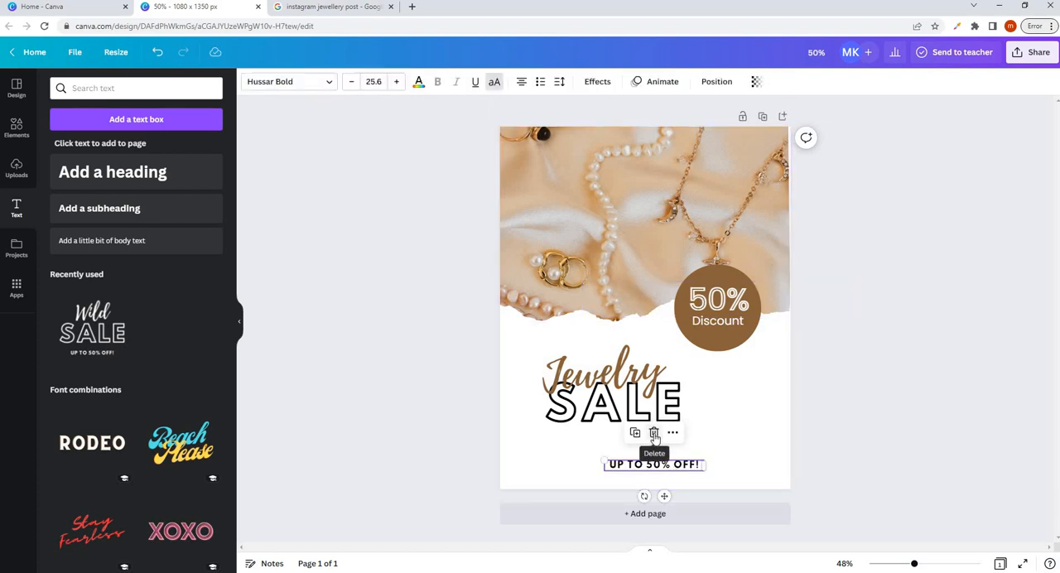
pyautogui.click(654, 436)
# - Move "SALE" slightly down and away from "Jewelry", and replace its wording with "COLLECRTION"
pyautogui.moveTo(675, 406); pyautogui.dragTo(718, 413)
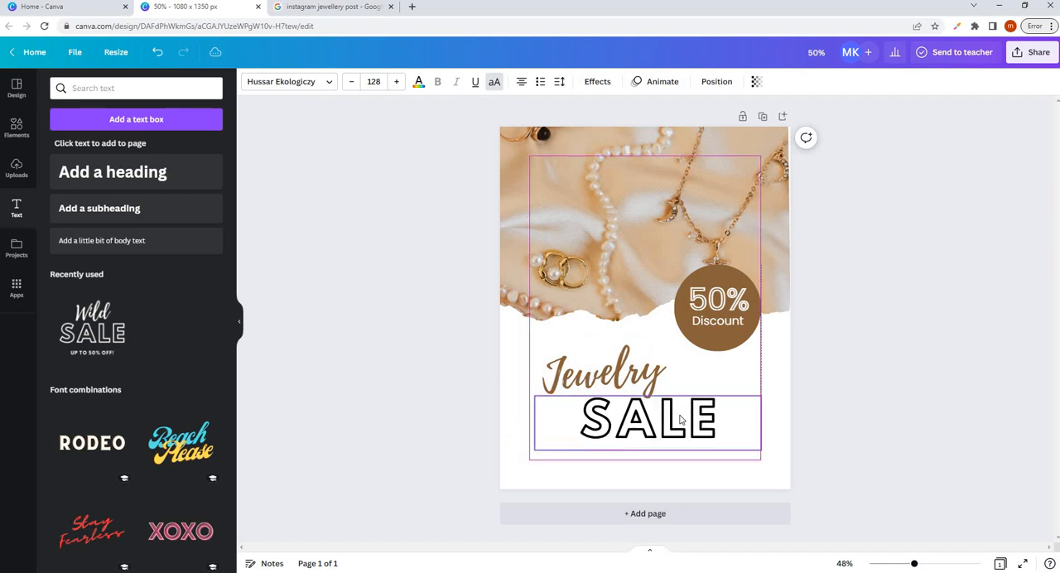
pyautogui.doubleClick(679, 416)
pyautogui.write('COLLECRTIN')
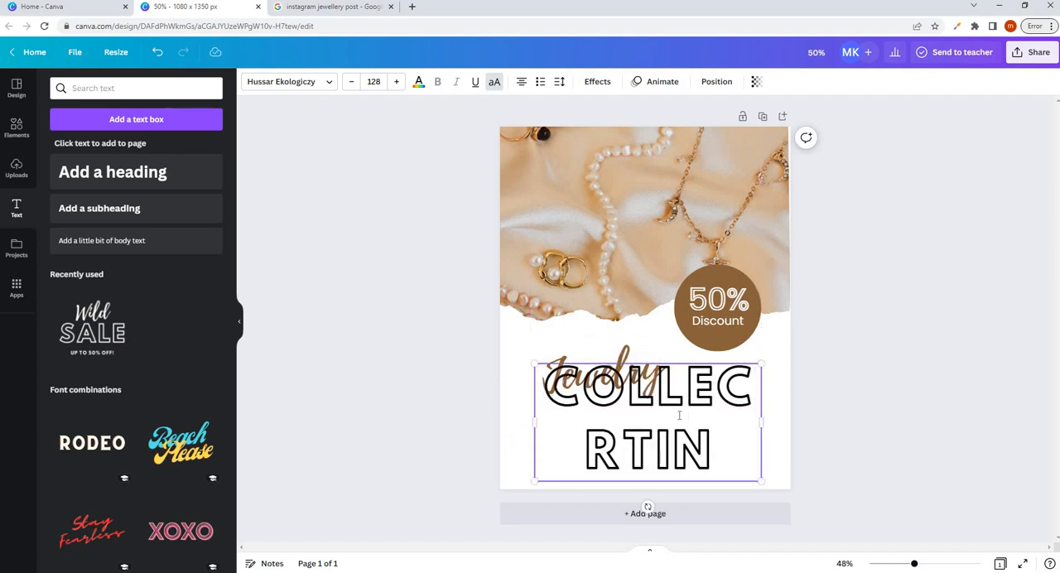
pyautogui.press('BackSpace')
pyautogui.write('ION')
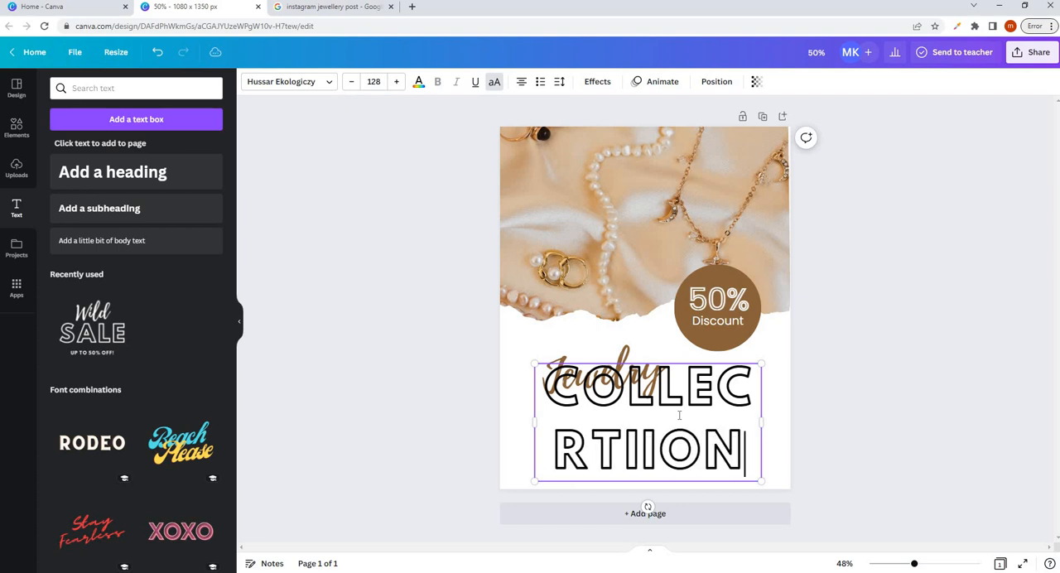
pyautogui.click(666, 429)
pyautogui.press('BackSpace')
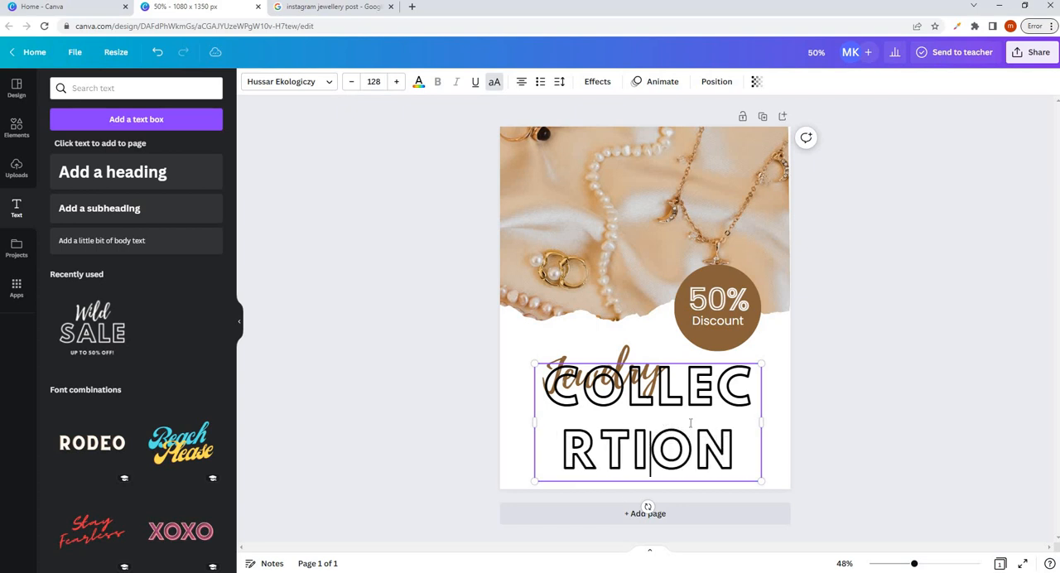
# - Shrink "COLLECRTION" to size 39 and position it just beneath "Jewelry", offset towards the page's right side
pyautogui.moveTo(759, 362); pyautogui.dragTo(701, 453)
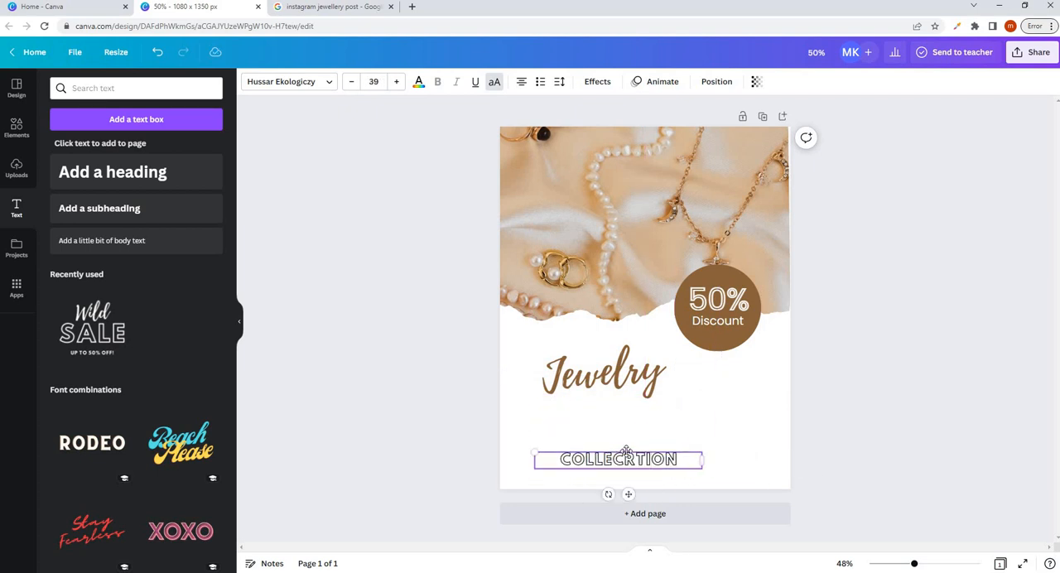
pyautogui.moveTo(654, 405); pyautogui.dragTo(660, 410)
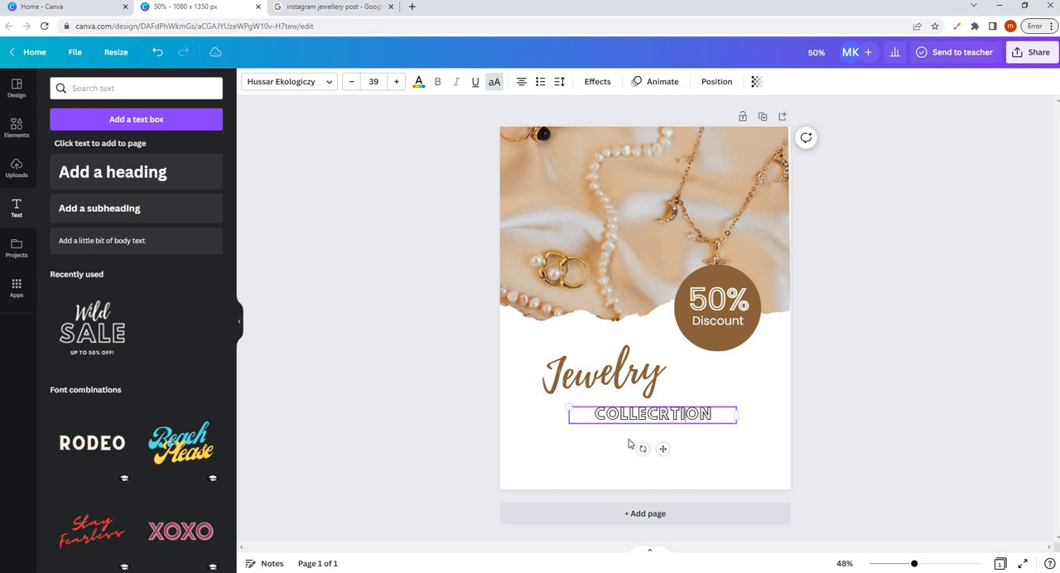
pyautogui.click(636, 424)
pyautogui.click(638, 422)
pyautogui.press('Up')
pyautogui.press('Up')
pyautogui.press('Up')
pyautogui.press('Up')
pyautogui.press('Up')
pyautogui.press('Up')
pyautogui.press('Up')
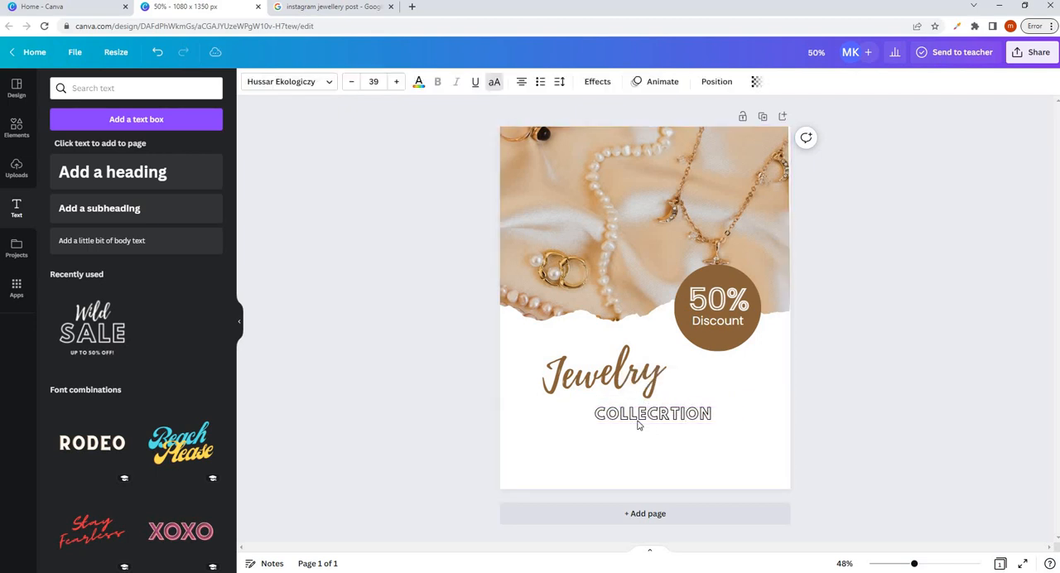
pyautogui.press('Up')
pyautogui.press('Up')
pyautogui.press('Up')
pyautogui.press('Up')
pyautogui.press('Up')
pyautogui.press('Up')
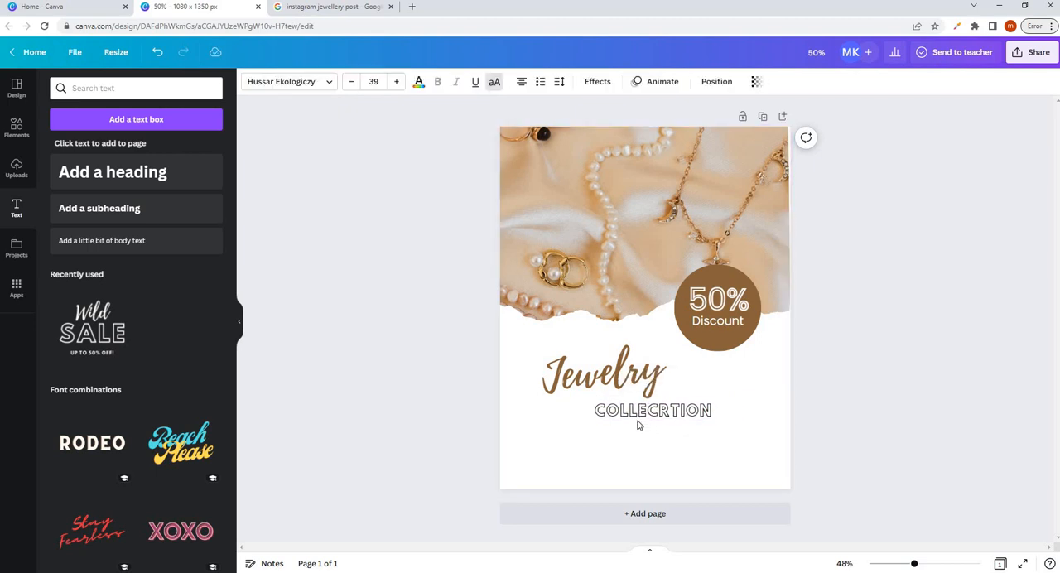
pyautogui.press('Right')
pyautogui.press('Right')
pyautogui.press('Right')
pyautogui.press('Right')
pyautogui.press('Right')
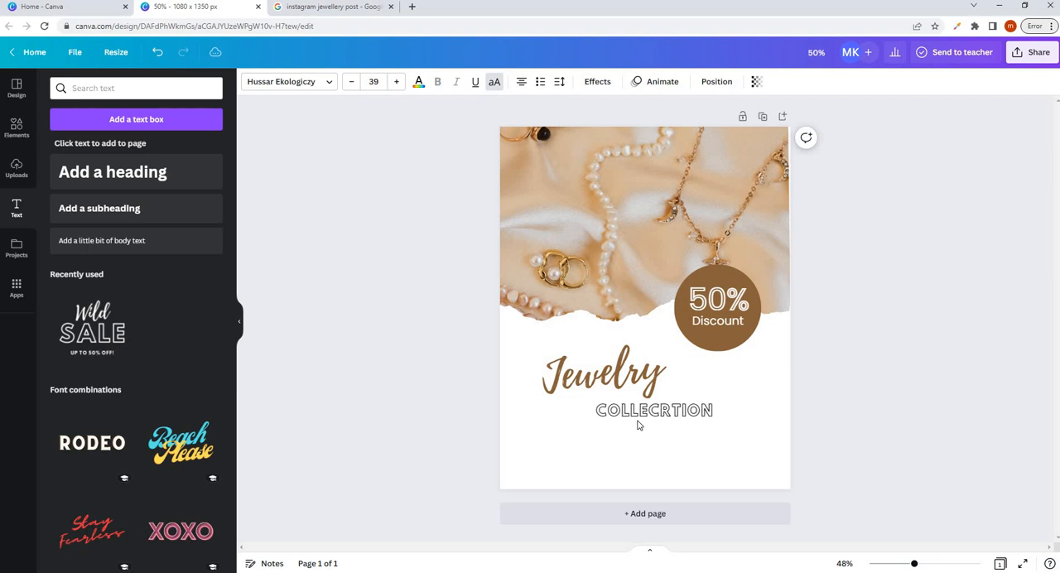
pyautogui.press('Right')
pyautogui.press('Right')
pyautogui.press('Right')
pyautogui.press('Right')
pyautogui.press('Right')
pyautogui.click(876, 330)
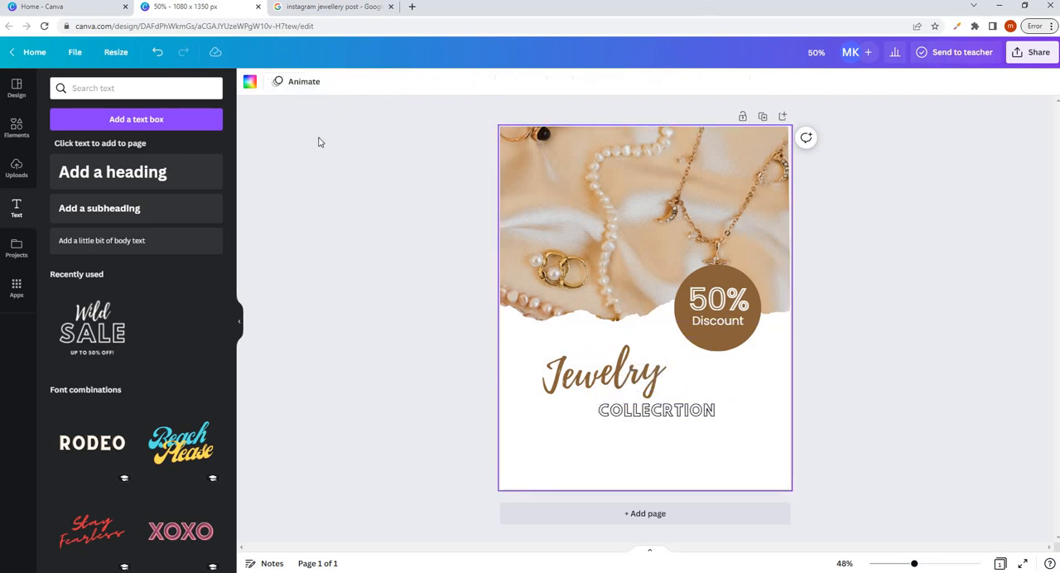
# - Check the reference jewelry post in the Google image results and add a pill shape to the design
pyautogui.click(290, 8)
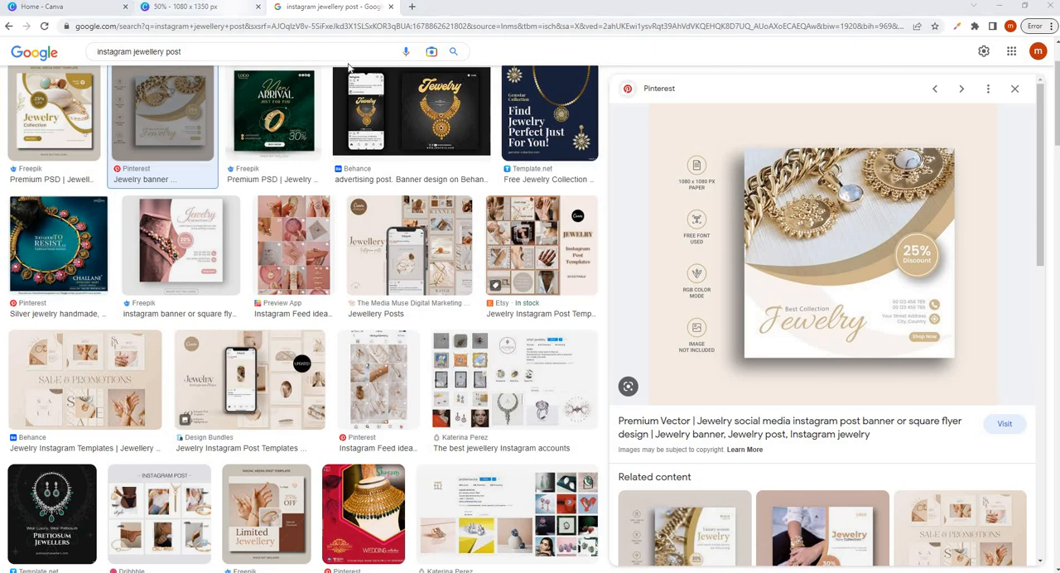
pyautogui.click(225, 8)
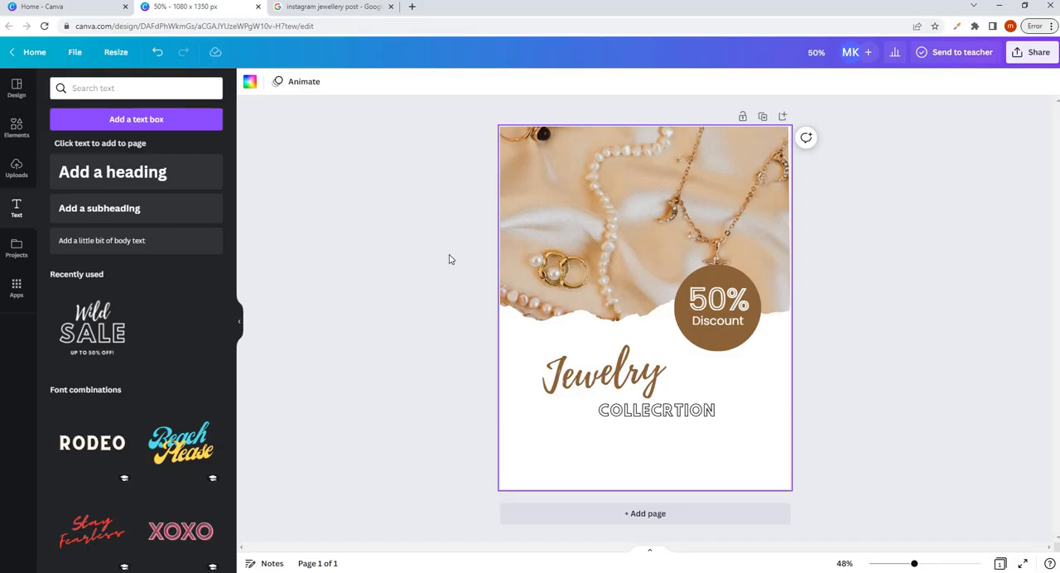
pyautogui.click(18, 131)
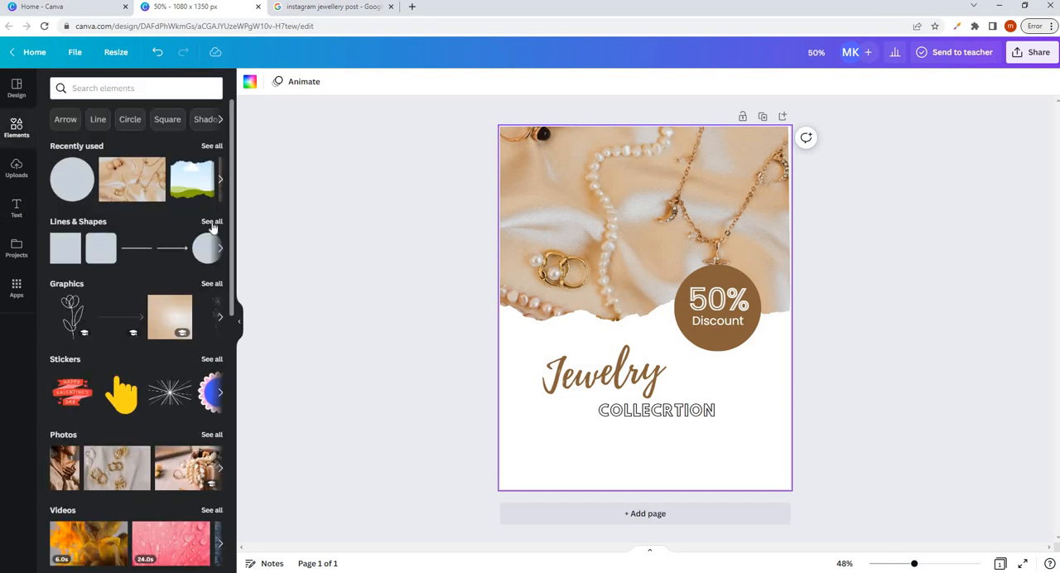
pyautogui.click(212, 222)
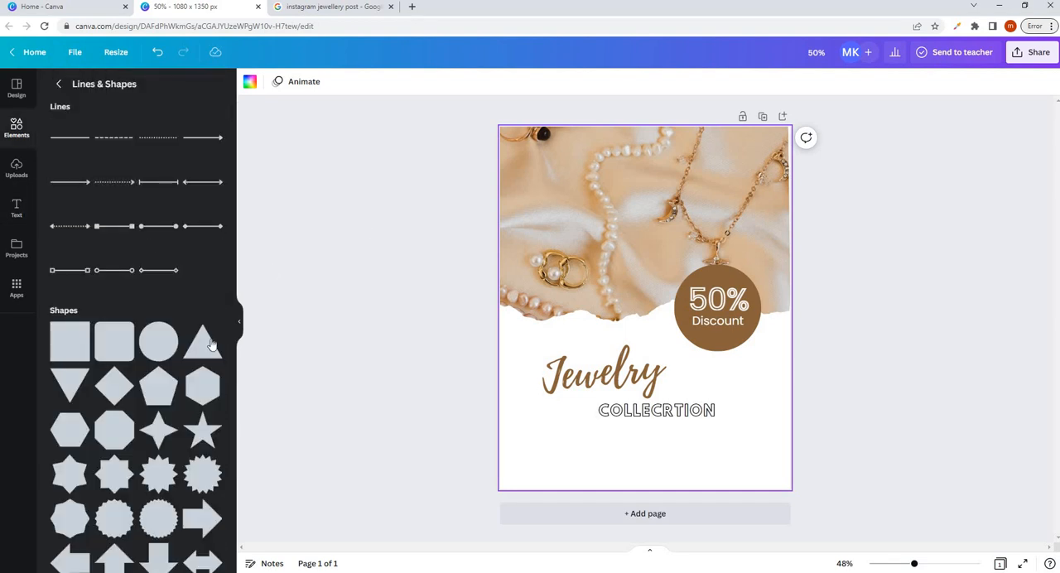
pyautogui.scroll(-4, 149, 314)
pyautogui.scroll(-1, 58, 373)
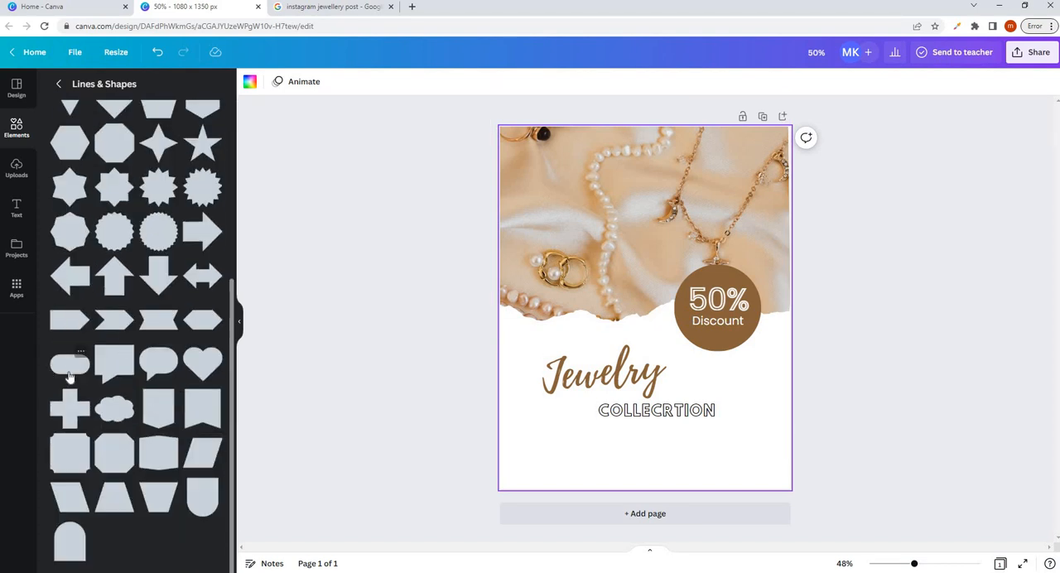
pyautogui.click(71, 371)
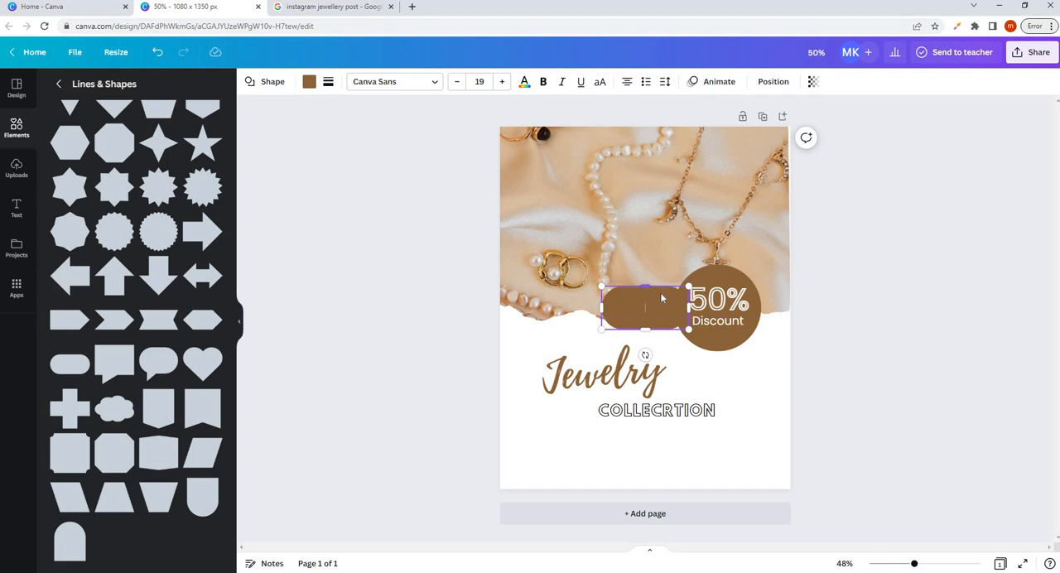
# - Flatten the brown pill shape and place it near the page's lower-left corner, below the "Jewelry" headline
pyautogui.moveTo(641, 308); pyautogui.dragTo(658, 445)
pyautogui.click(658, 446)
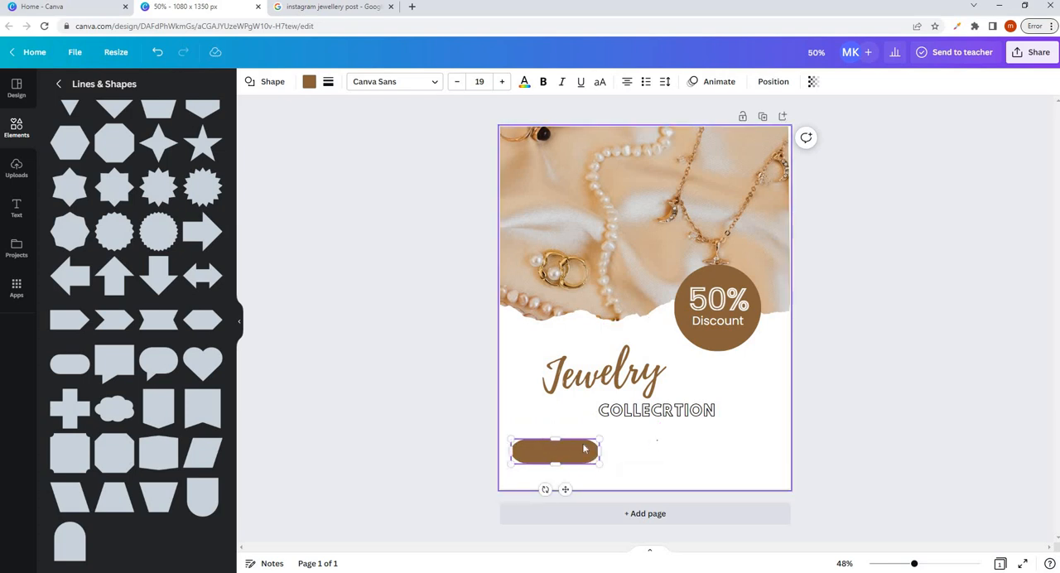
pyautogui.click(574, 444)
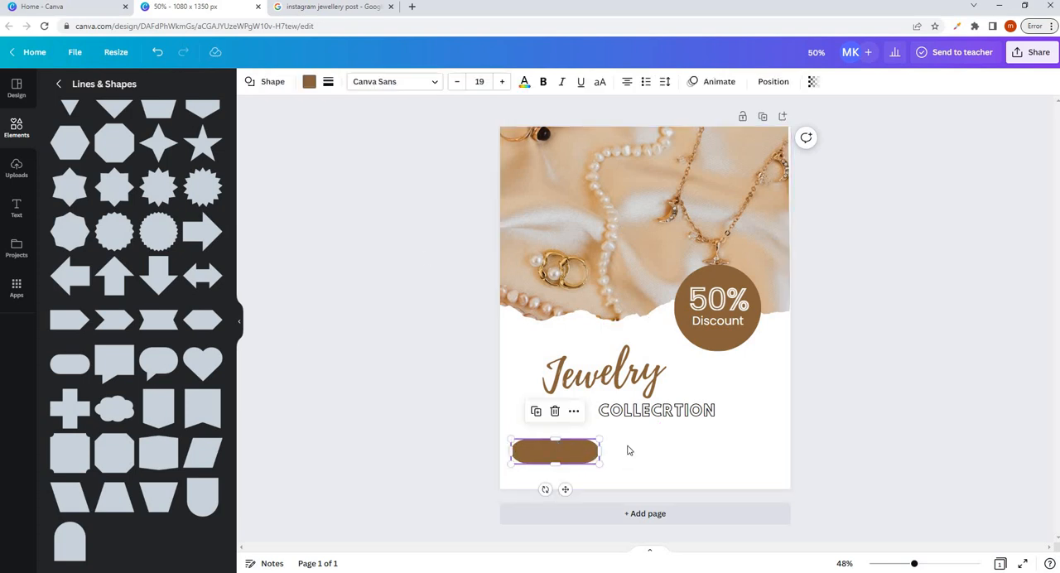
# - Add a heading reading "Shop Now" and move it over the brown pill shape
pyautogui.click(20, 212)
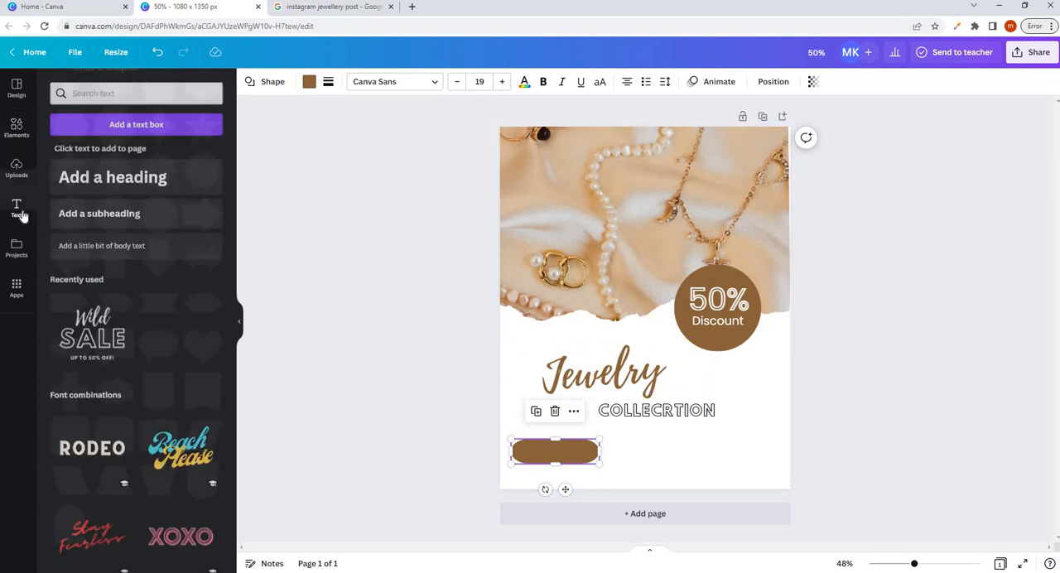
pyautogui.click(96, 172)
pyautogui.write('Shop')
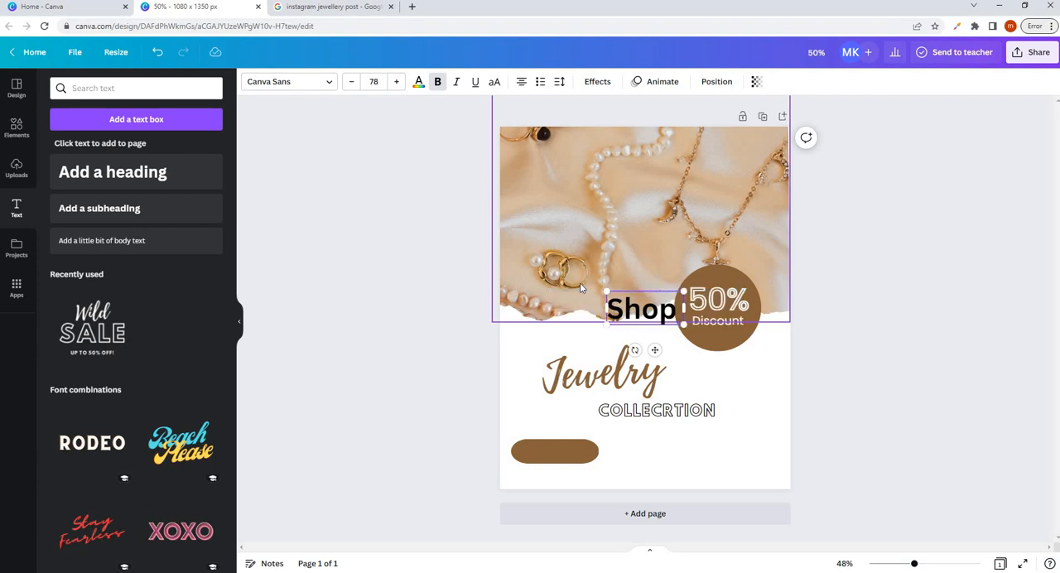
pyautogui.write(' Now')
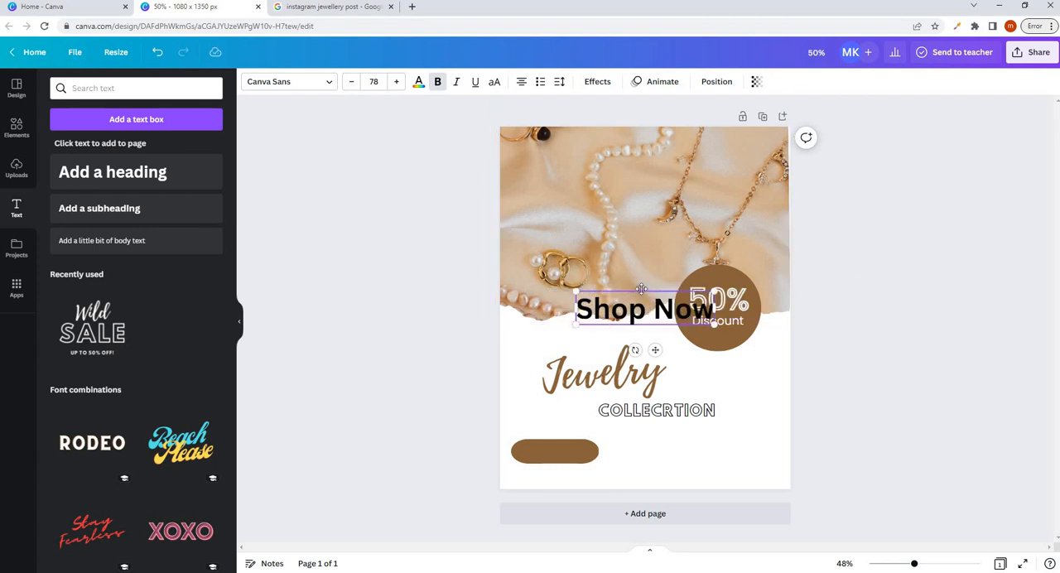
pyautogui.moveTo(641, 288); pyautogui.dragTo(568, 428)
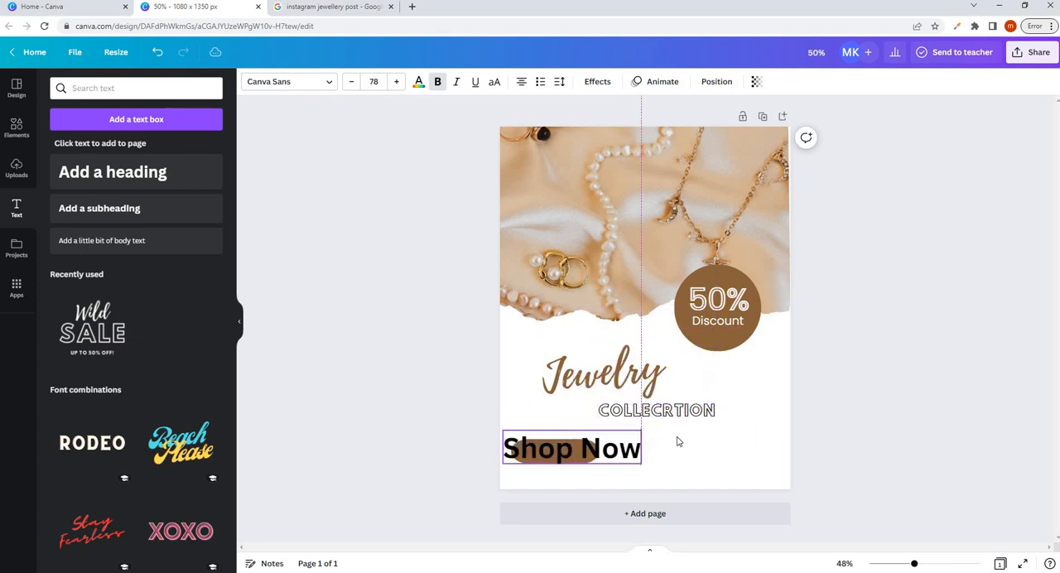
# - Shrink "Shop Now" to size 37 and narrow the brown pill to fit around it
pyautogui.moveTo(635, 431); pyautogui.dragTo(588, 443)
pyautogui.click(646, 450)
pyautogui.click(600, 439)
pyautogui.click(653, 454)
pyautogui.click(582, 452)
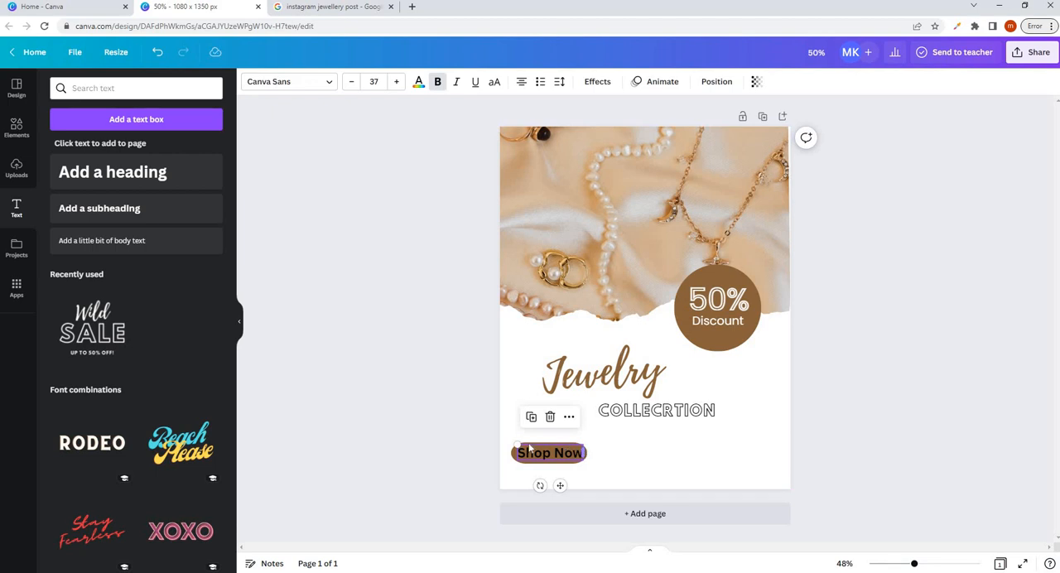
# - Reduce "Shop Now" to size 30.4 and center it within the brown pill
pyautogui.moveTo(520, 445); pyautogui.dragTo(568, 456)
pyautogui.click(569, 470)
pyautogui.press('Left')
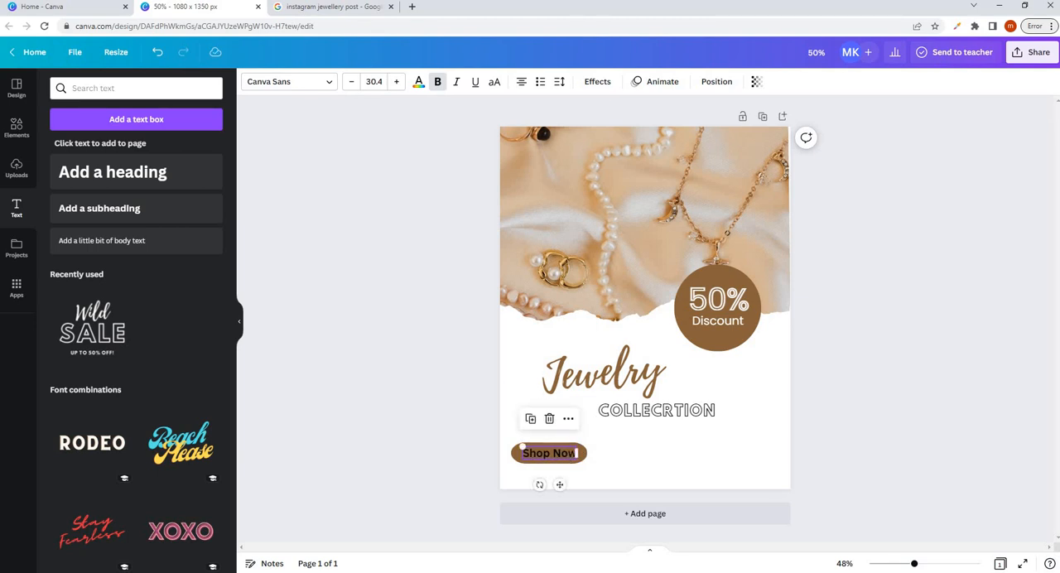
# - Change the color of the "Shop Now" text to white
pyautogui.doubleClick(538, 455)
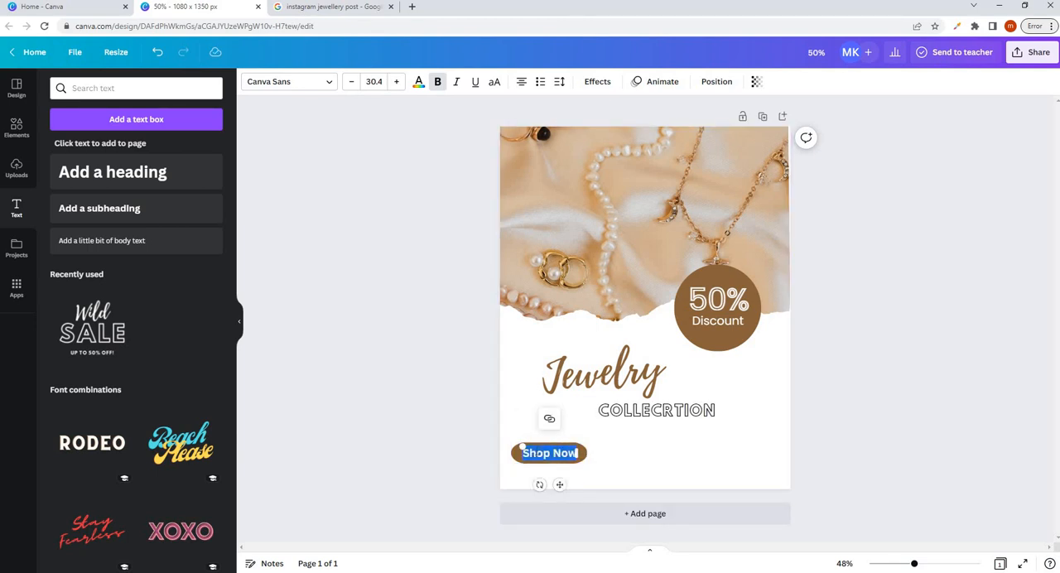
pyautogui.click(420, 82)
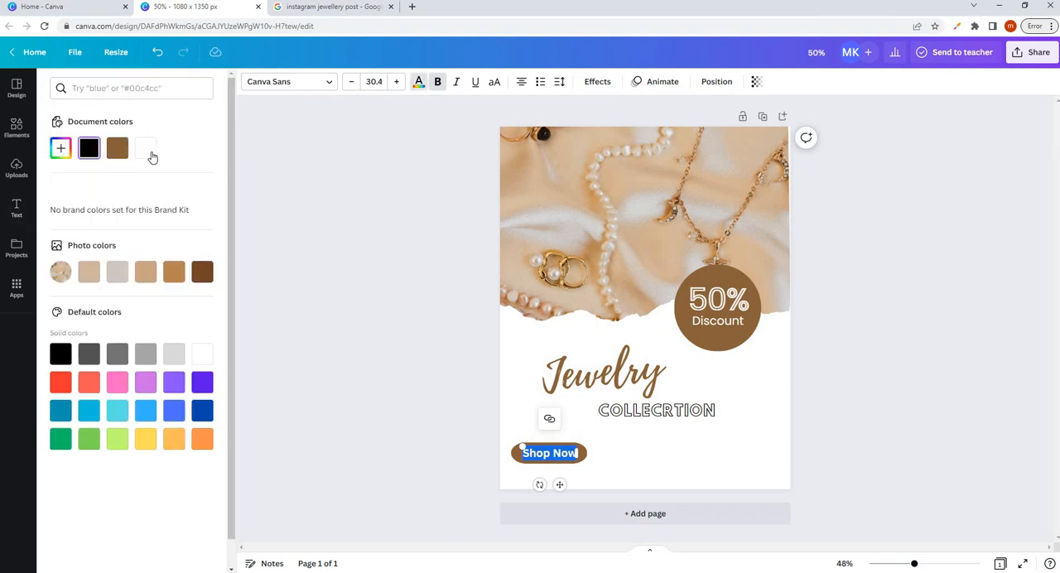
pyautogui.click(667, 427)
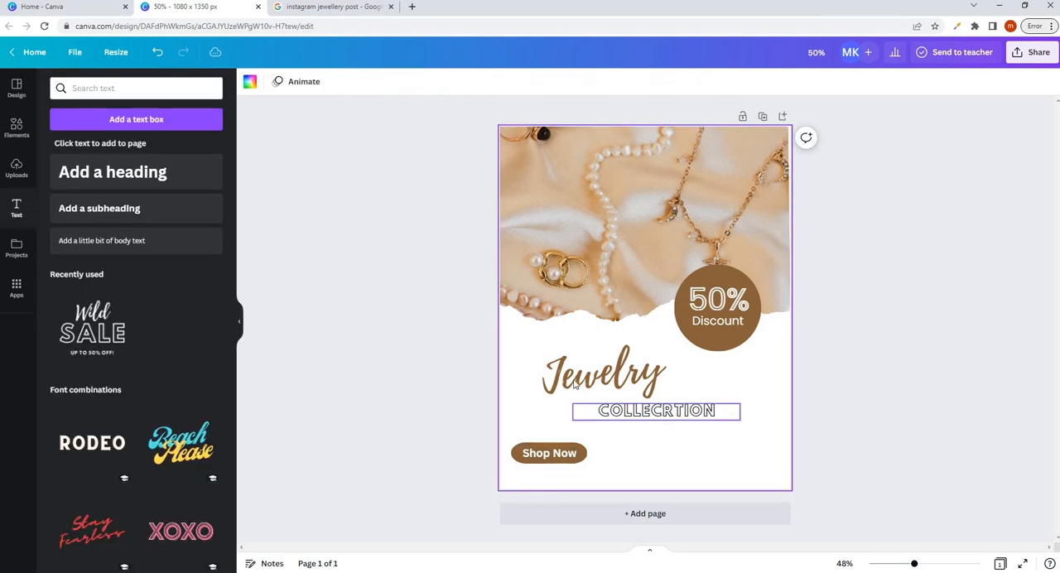
# - Remove the bold formatting from "Shop Now" and shift the text slightly left within the pill
pyautogui.click(564, 457)
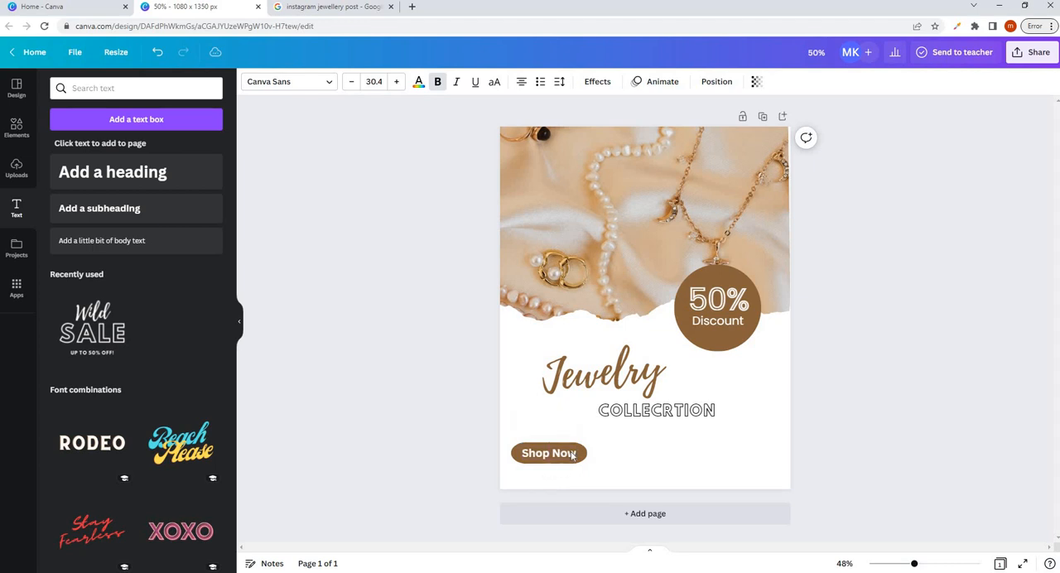
pyautogui.click(660, 452)
pyautogui.click(555, 457)
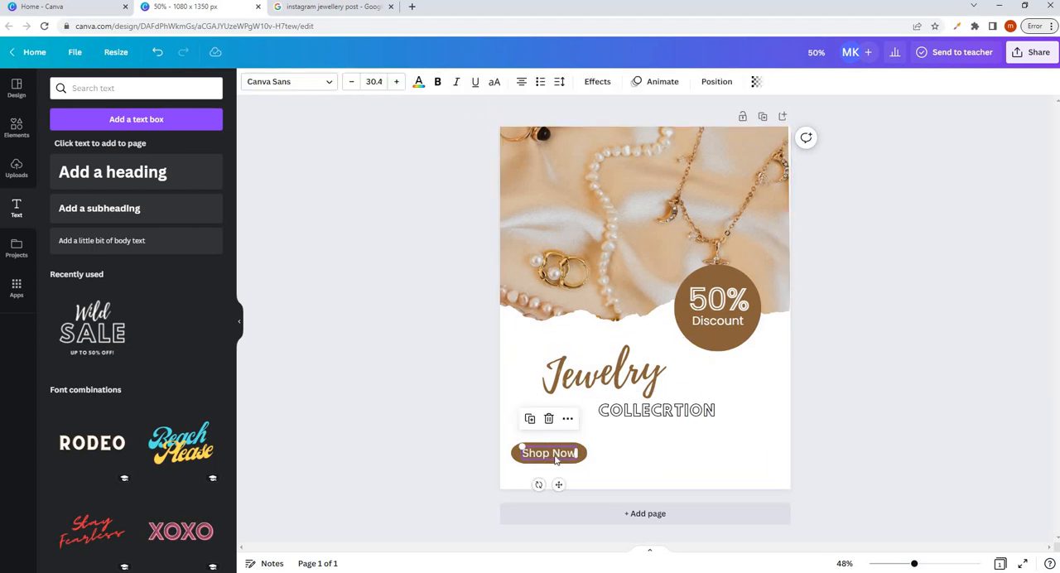
pyautogui.click(556, 454)
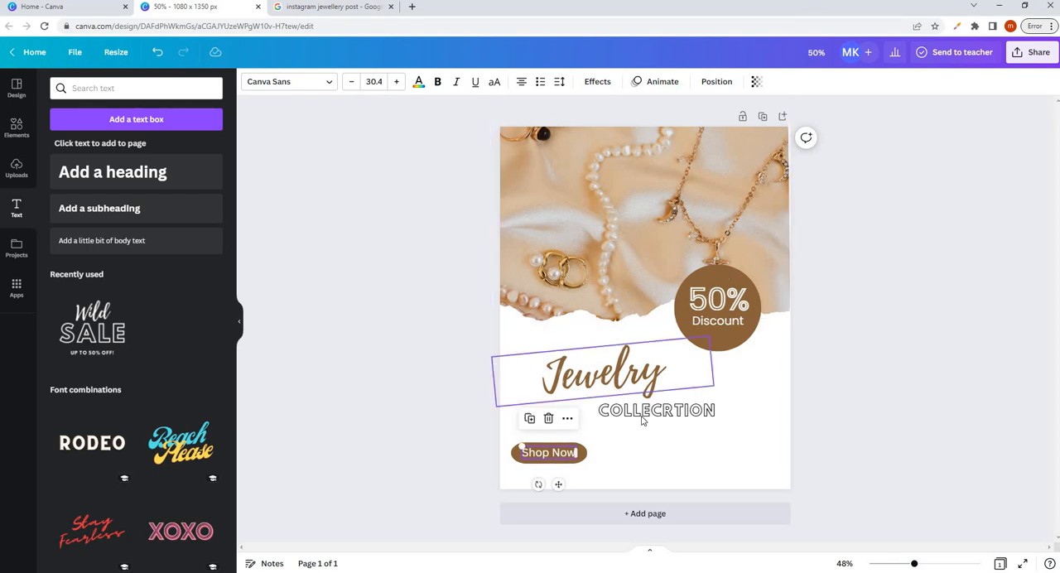
# - Examine the lower part of the reference jewelry post in the Google image results and return to the Canva design
pyautogui.click(359, 7)
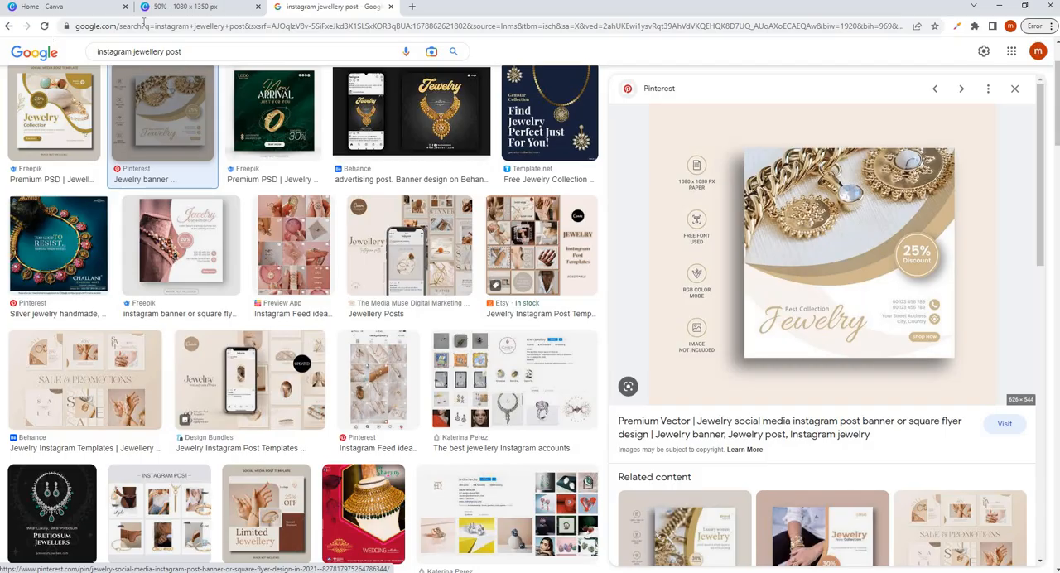
pyautogui.click(187, 7)
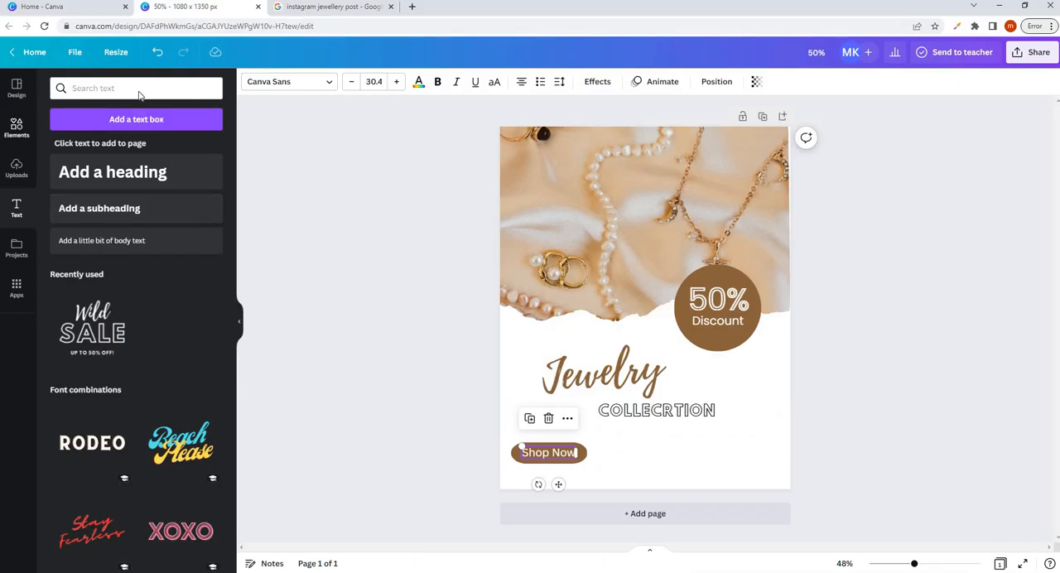
# - Search the elements for "call icon" and add the circular phone graphic to the lower part of the page
pyautogui.click(16, 128)
pyautogui.click(57, 83)
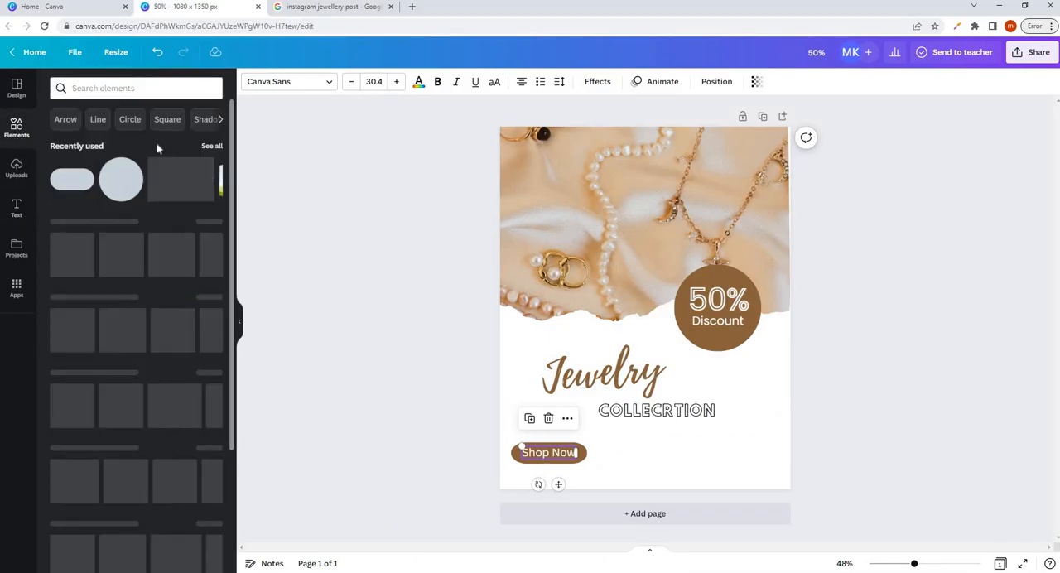
pyautogui.click(116, 88)
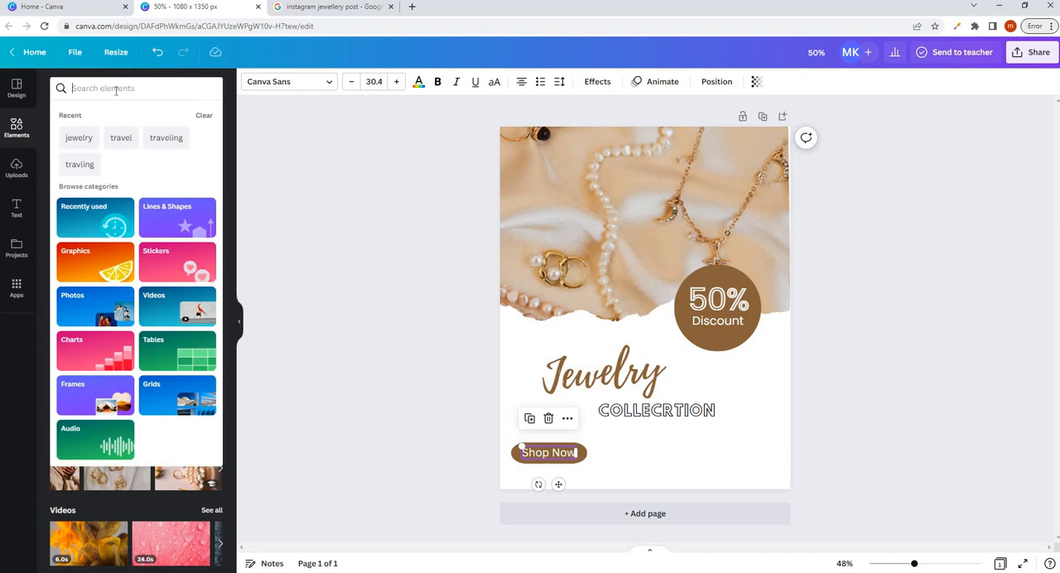
pyautogui.write('call')
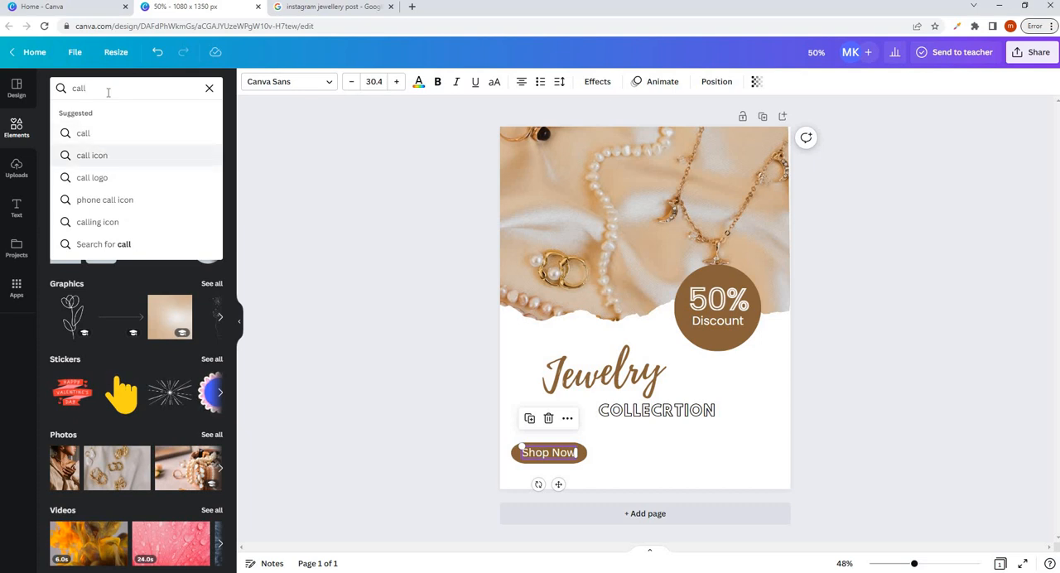
pyautogui.click(101, 155)
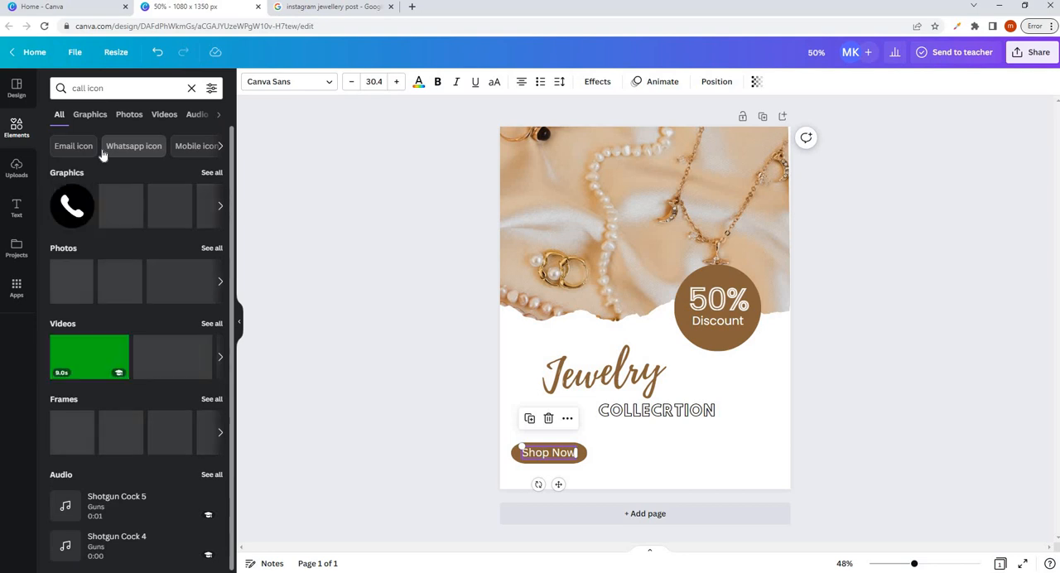
pyautogui.moveTo(72, 206); pyautogui.dragTo(691, 414)
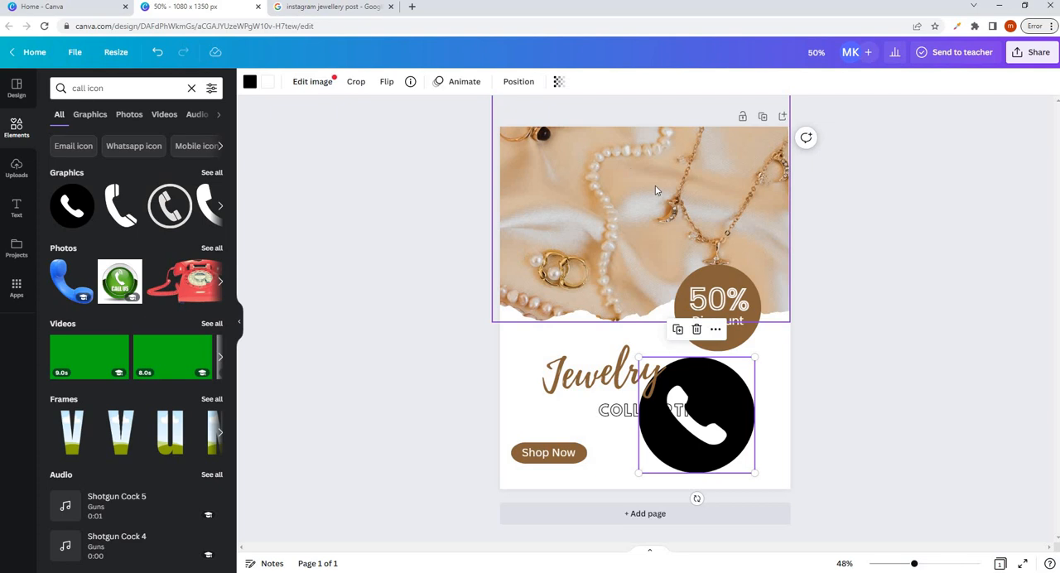
# - Recolor the phone icon's circle to the document's brown and shrink it to a small icon below the collection headline
pyautogui.click(776, 211)
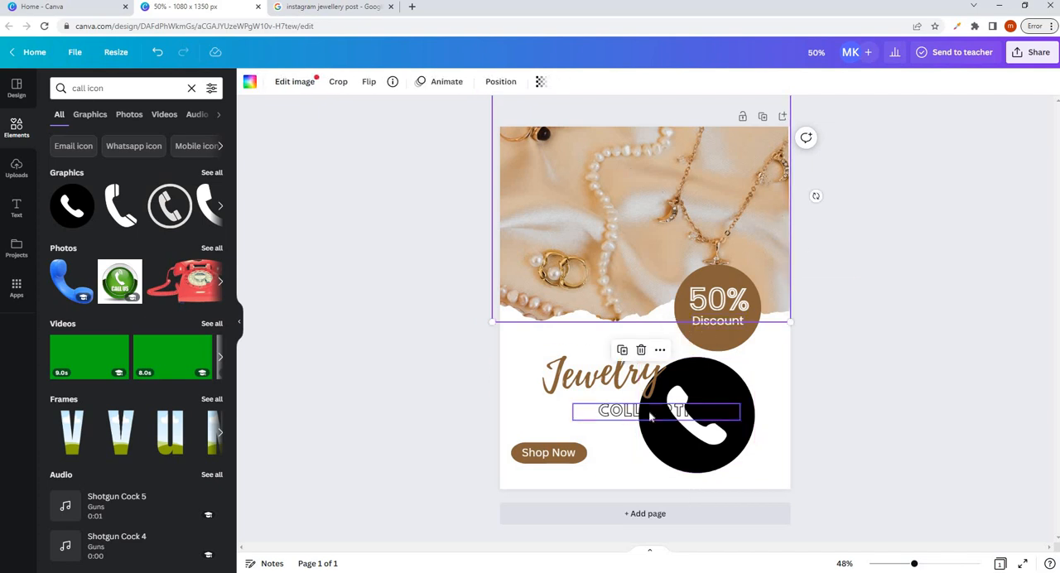
pyautogui.click(694, 446)
pyautogui.click(249, 82)
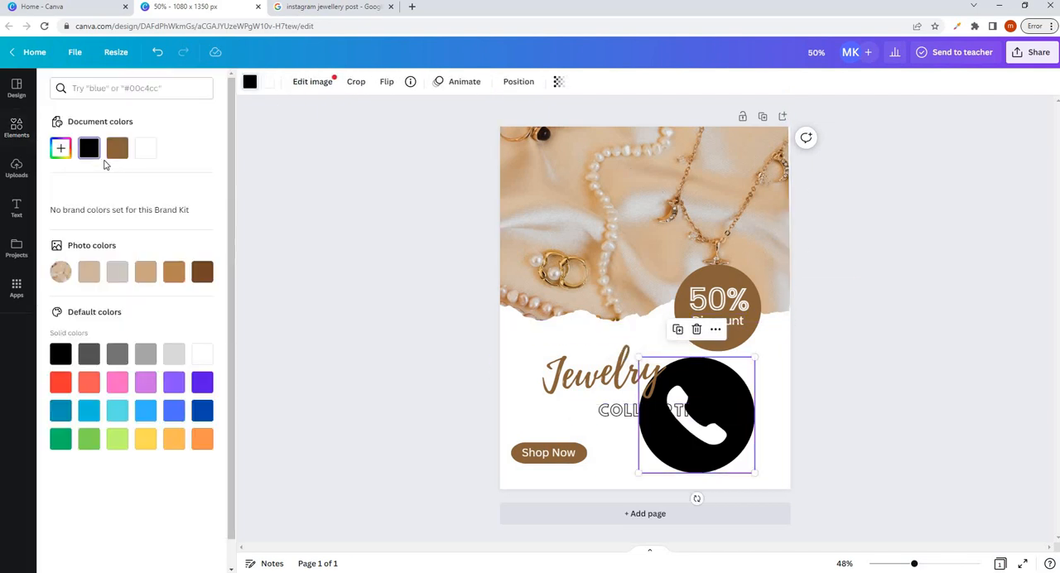
pyautogui.click(117, 147)
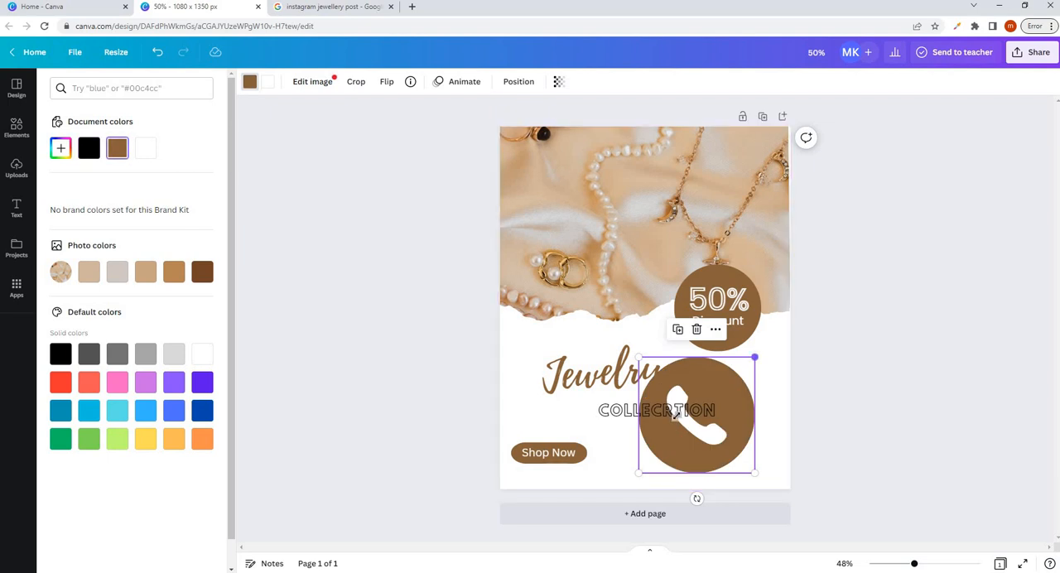
pyautogui.moveTo(753, 355); pyautogui.dragTo(704, 437)
pyautogui.click(718, 453)
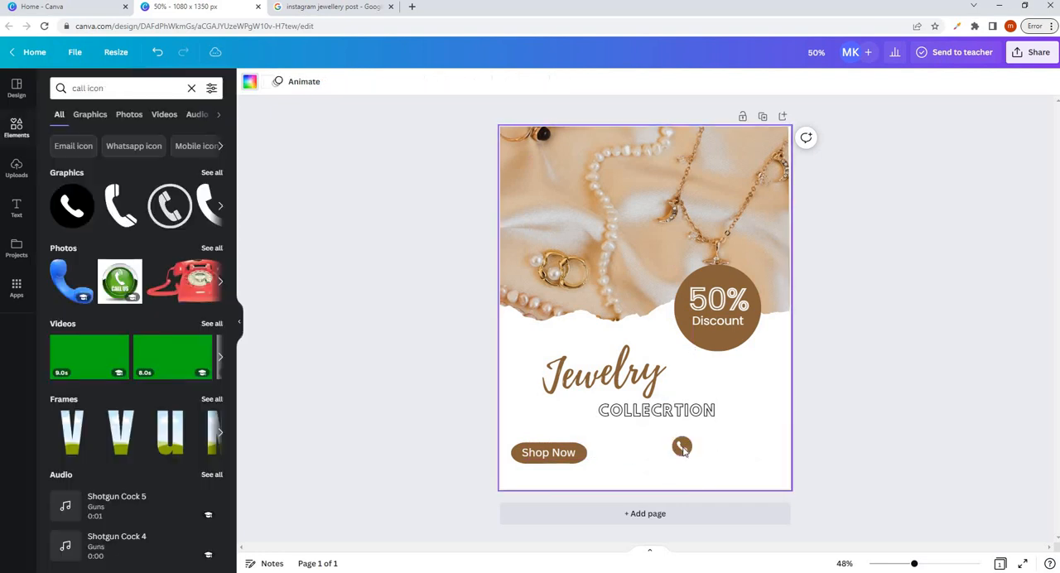
# - Search the elements for "address icon", add the solid map pin and place it as a small icon directly below the phone icon
pyautogui.doubleClick(109, 89)
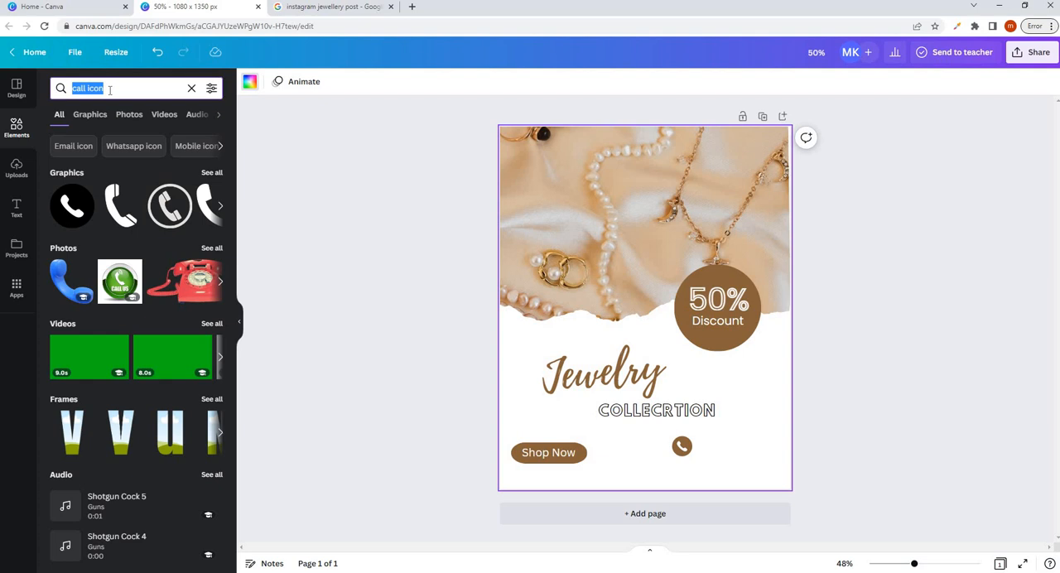
pyautogui.write('address icon')
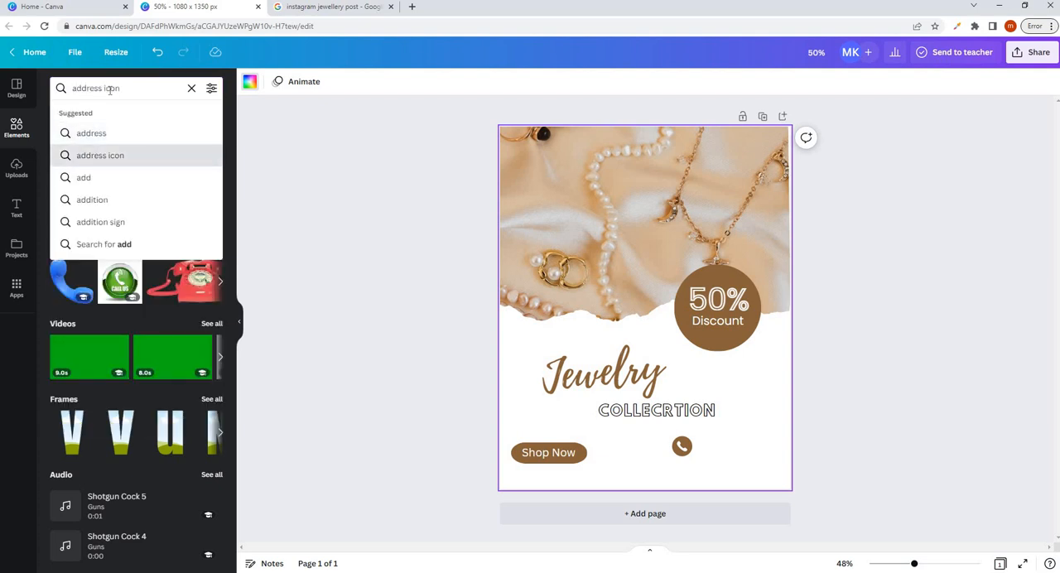
pyautogui.press('Return')
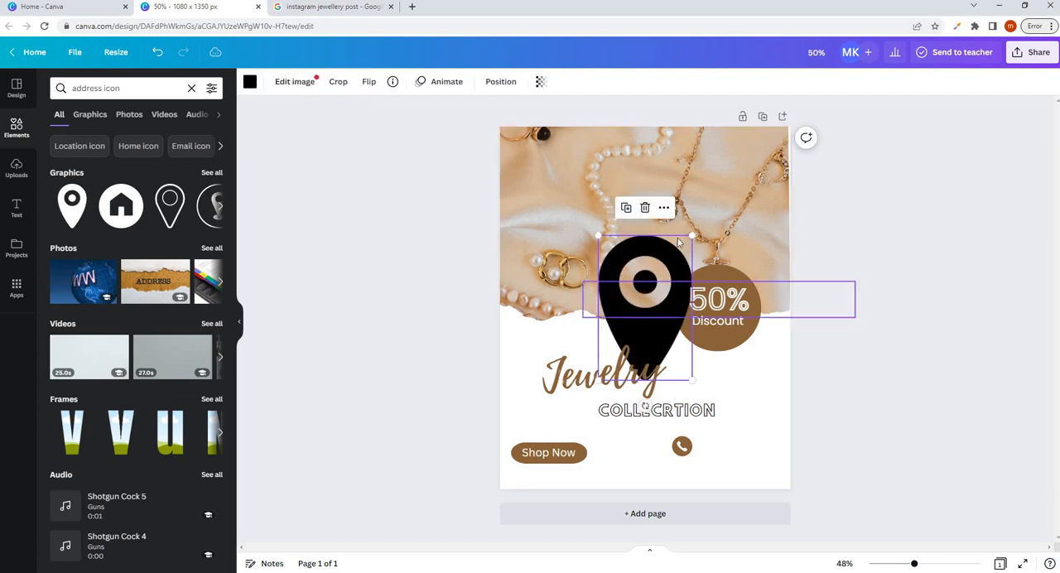
pyautogui.moveTo(625, 305); pyautogui.dragTo(683, 468)
pyautogui.click(731, 450)
pyautogui.click(685, 471)
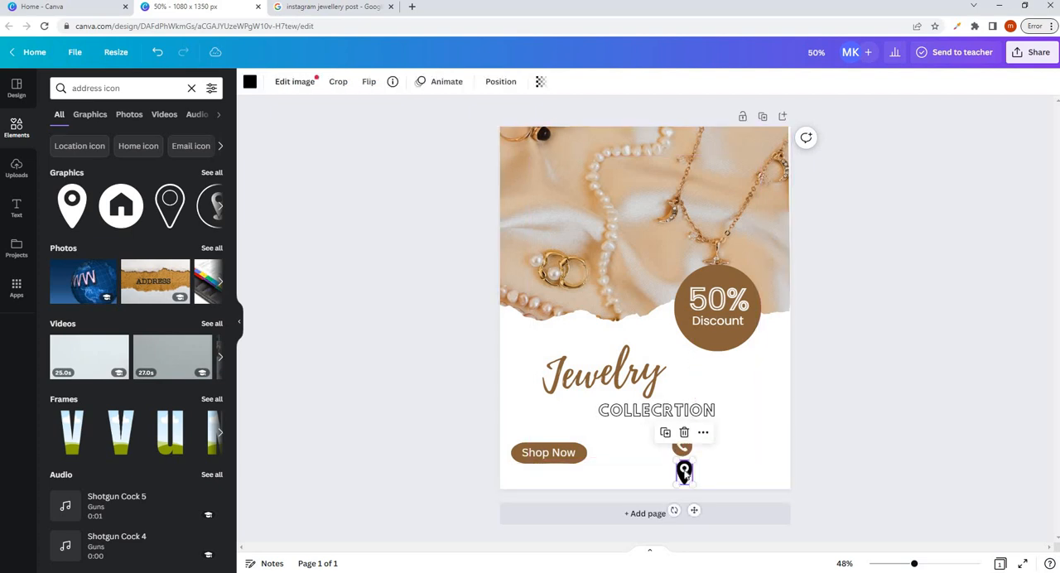
pyautogui.press('Left')
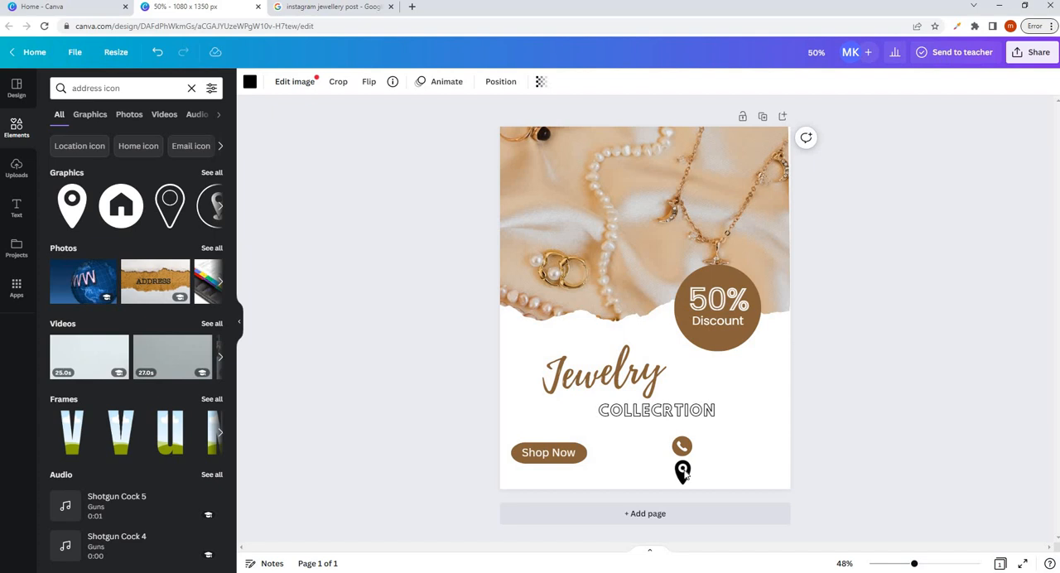
# - Recolor the map pin to the document's brown, shrink it slightly and align it with the phone icon above
pyautogui.click(250, 83)
pyautogui.click(117, 148)
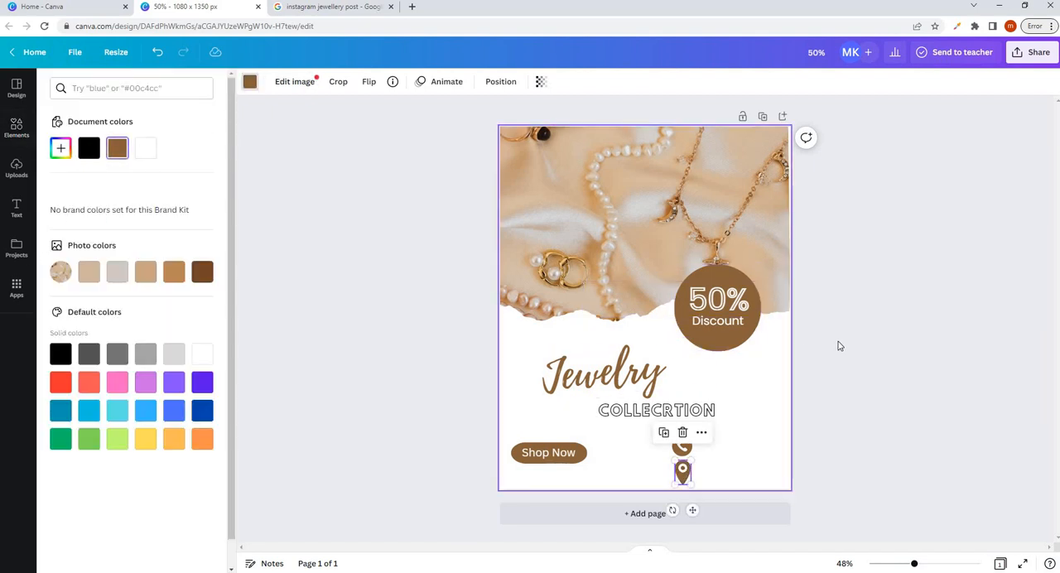
pyautogui.click(684, 471)
pyautogui.moveTo(691, 460); pyautogui.dragTo(688, 464)
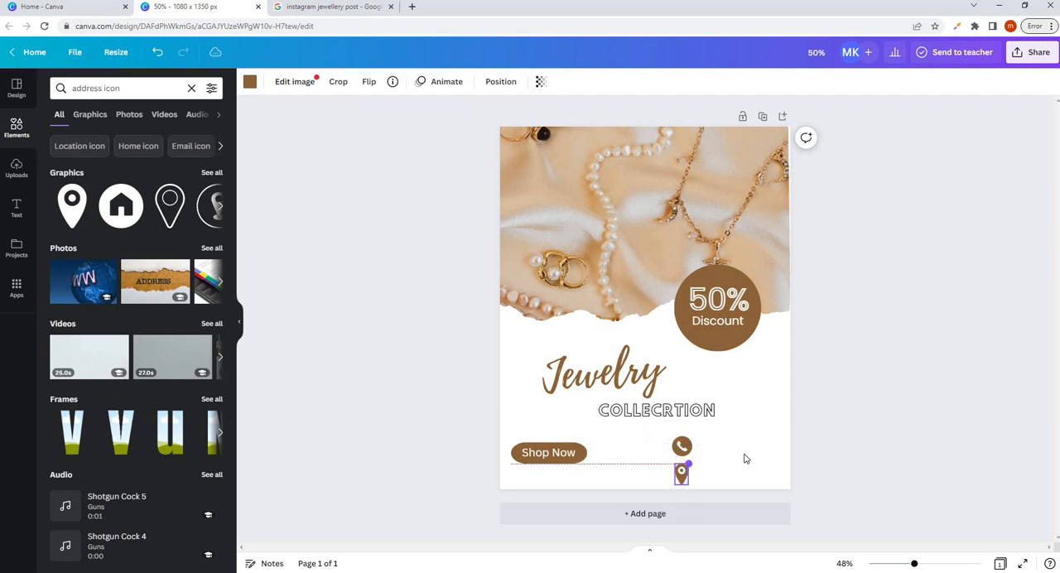
pyautogui.click(685, 447)
pyautogui.click(835, 428)
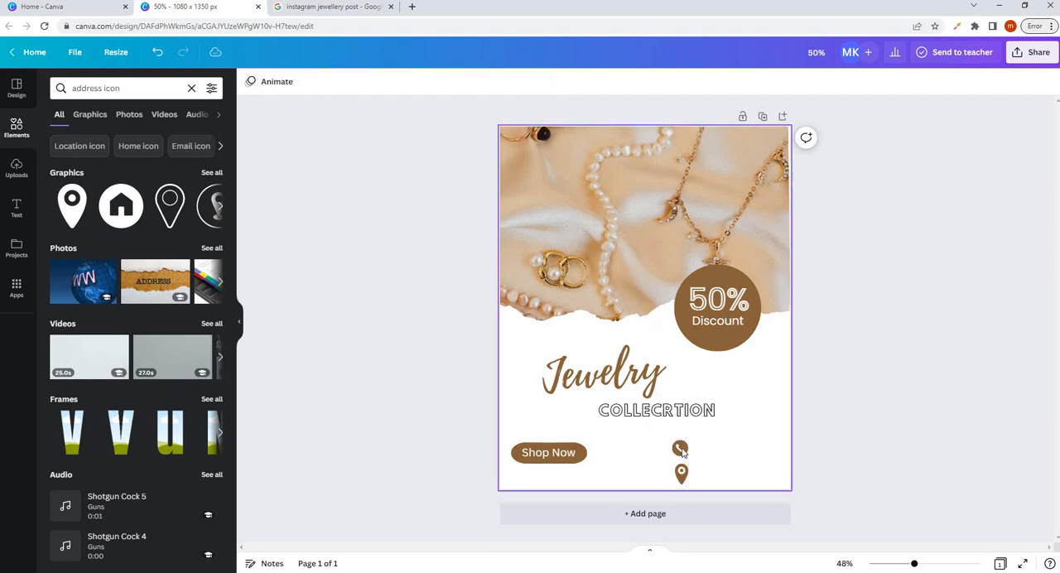
pyautogui.click(681, 449)
pyautogui.moveTo(682, 449); pyautogui.dragTo(683, 450)
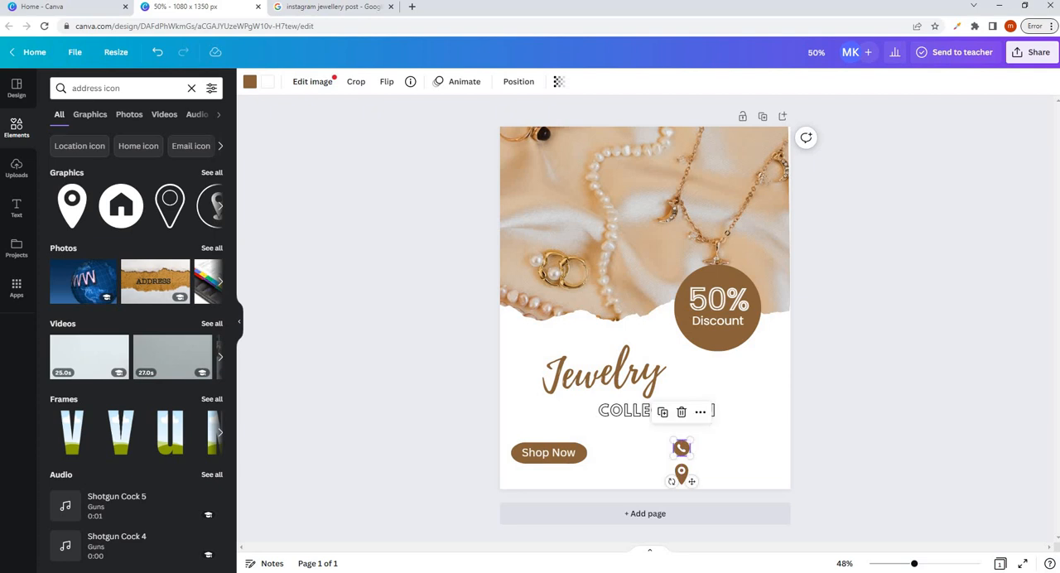
# - Add a subheading text box containing the contact phone number
pyautogui.click(17, 208)
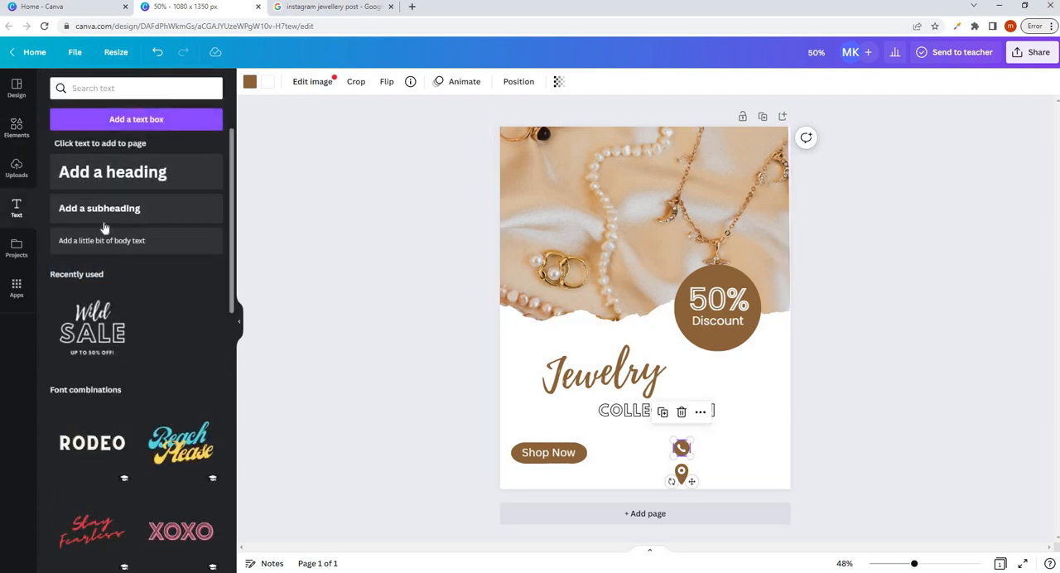
pyautogui.click(133, 210)
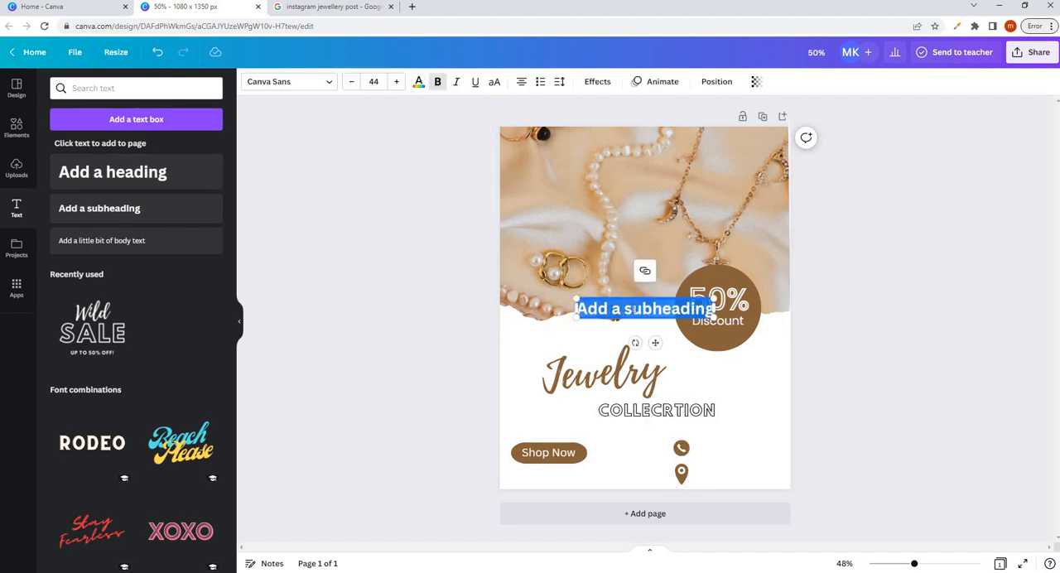
pyautogui.write('+343')
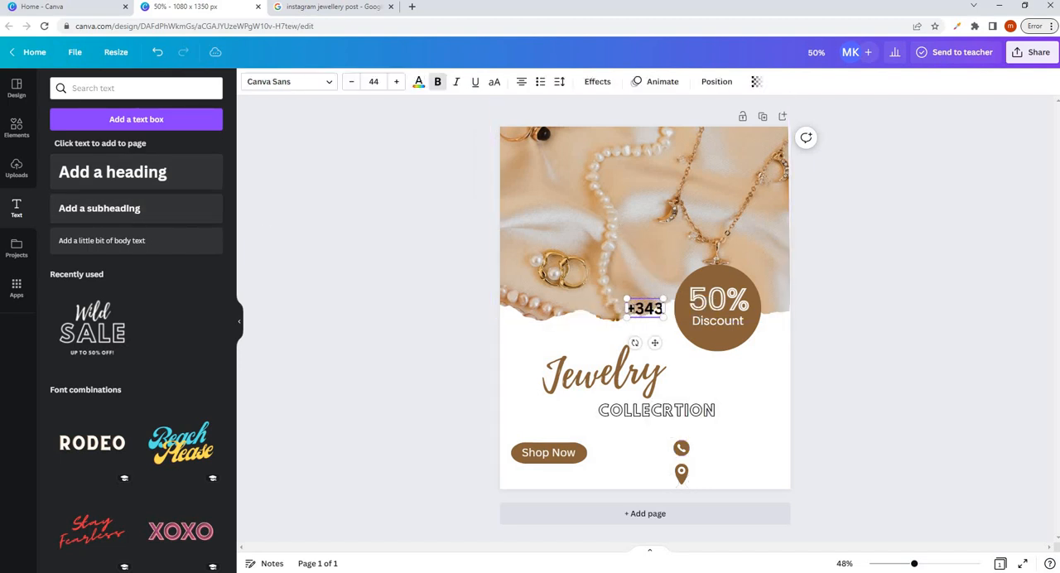
pyautogui.write(' 123446')
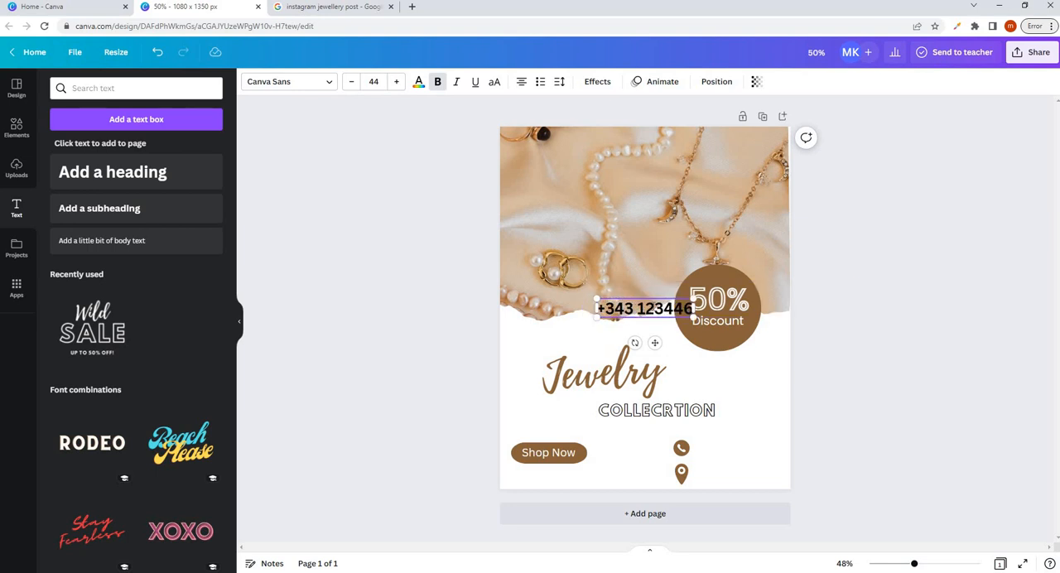
# - Reduce the phone number text to size 32.5 and position it beside the phone icon
pyautogui.moveTo(678, 298); pyautogui.dragTo(761, 441)
pyautogui.click(720, 456)
pyautogui.click(722, 454)
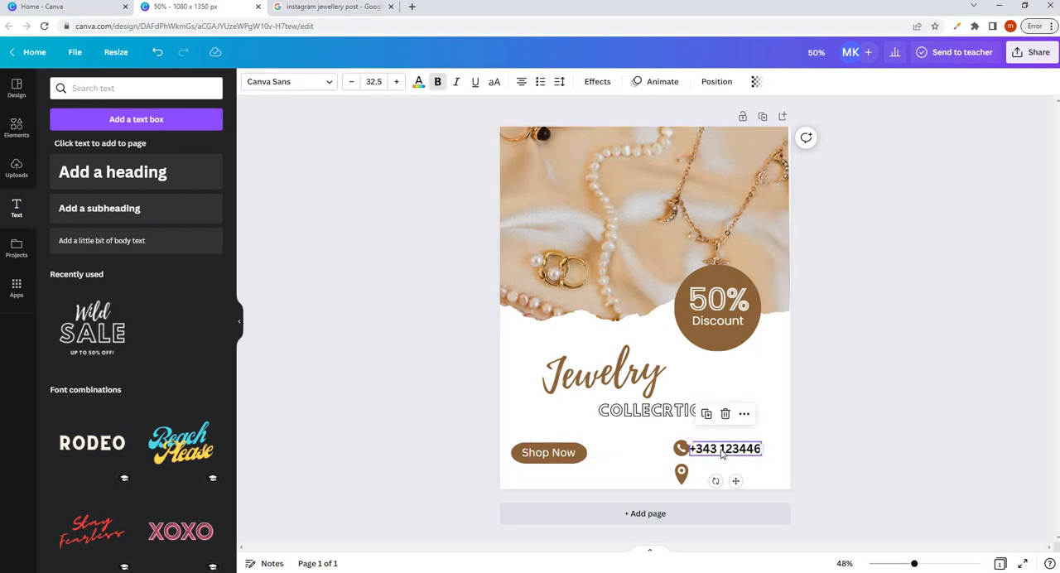
pyautogui.click(723, 454)
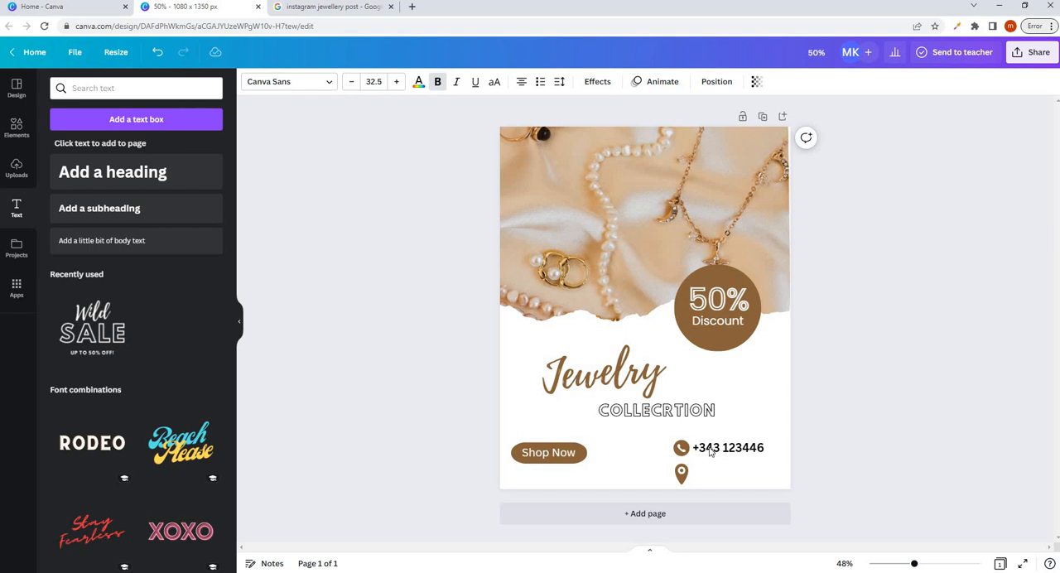
# - Remove the bold formatting from the phone number and fine-tune its position beside the phone icon
pyautogui.moveTo(694, 449); pyautogui.dragTo(765, 448)
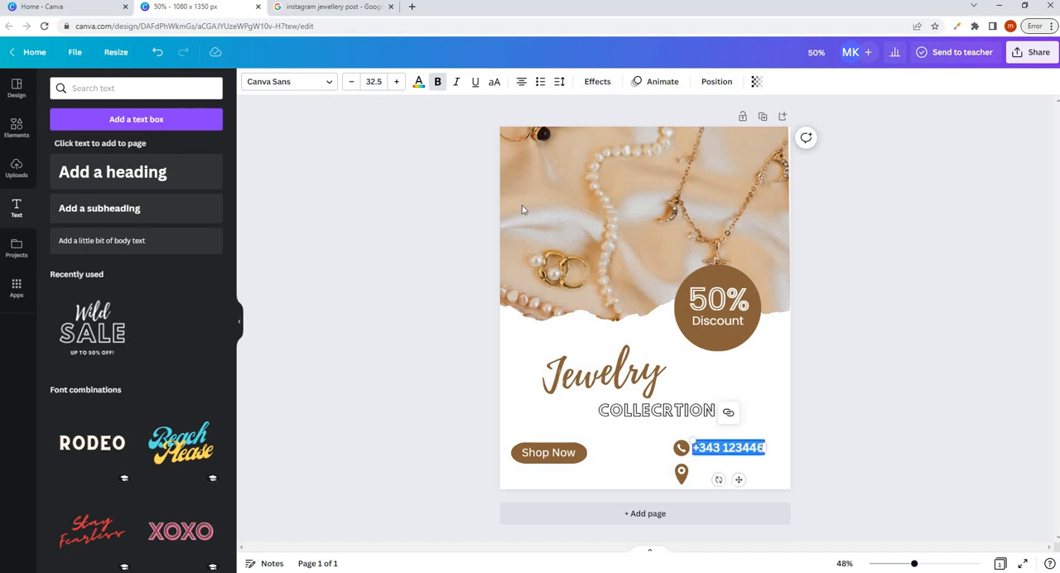
pyautogui.click(439, 83)
pyautogui.click(723, 460)
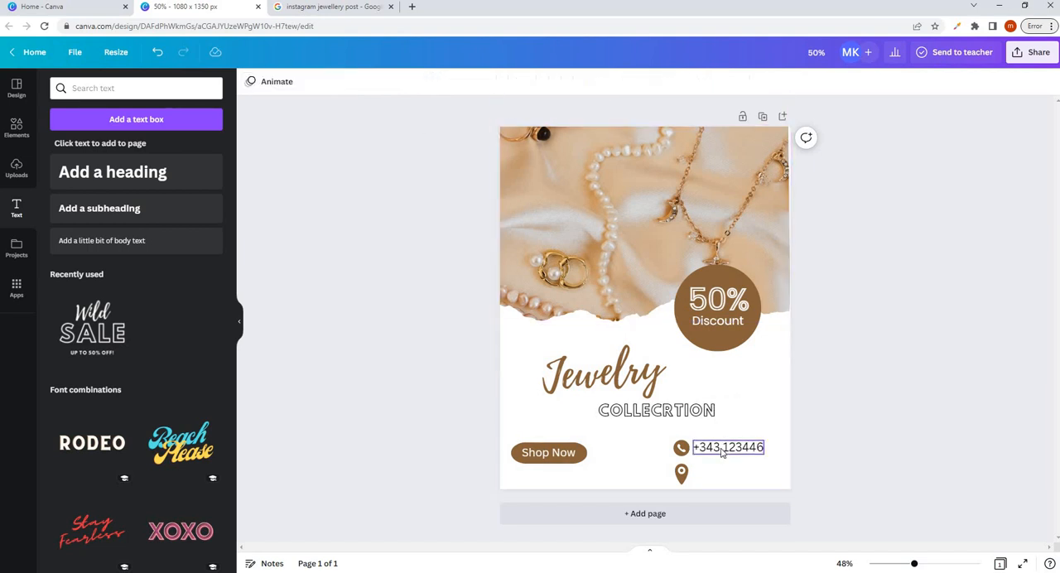
pyautogui.click(724, 452)
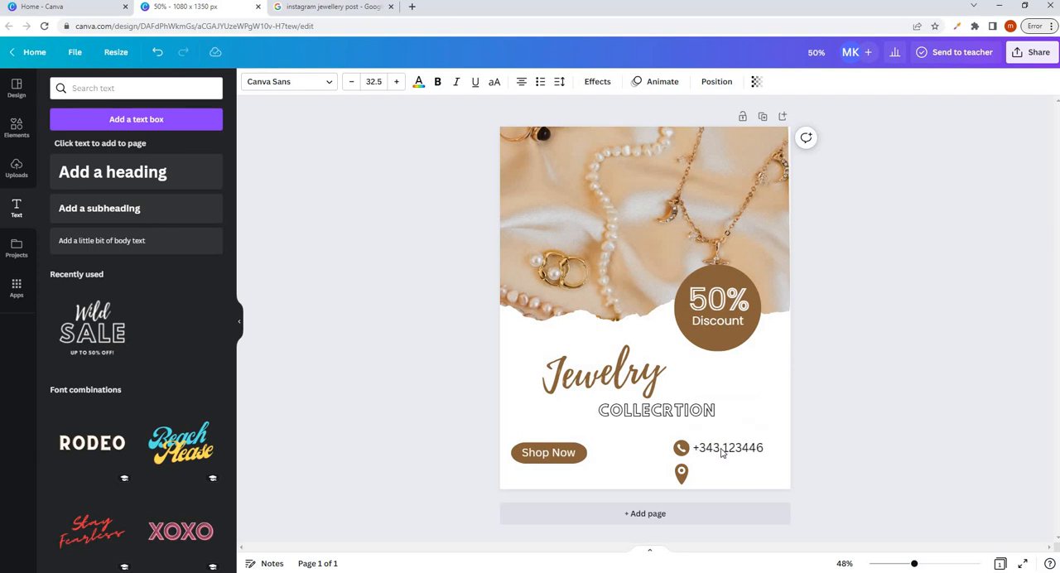
pyautogui.press('Left')
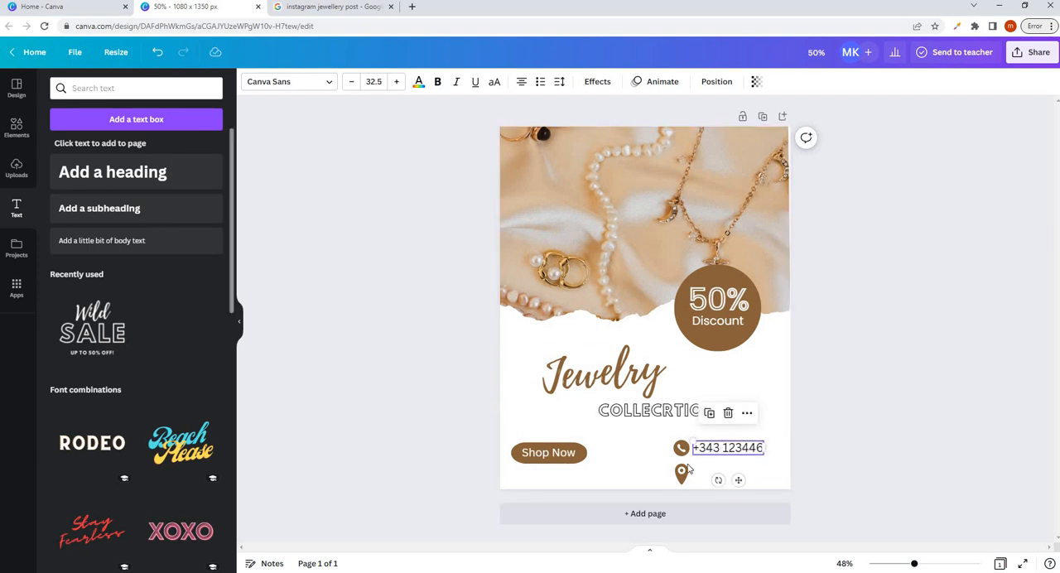
# - Duplicate the phone number text and move the copy to the empty area below the collection headline
pyautogui.click(733, 452)
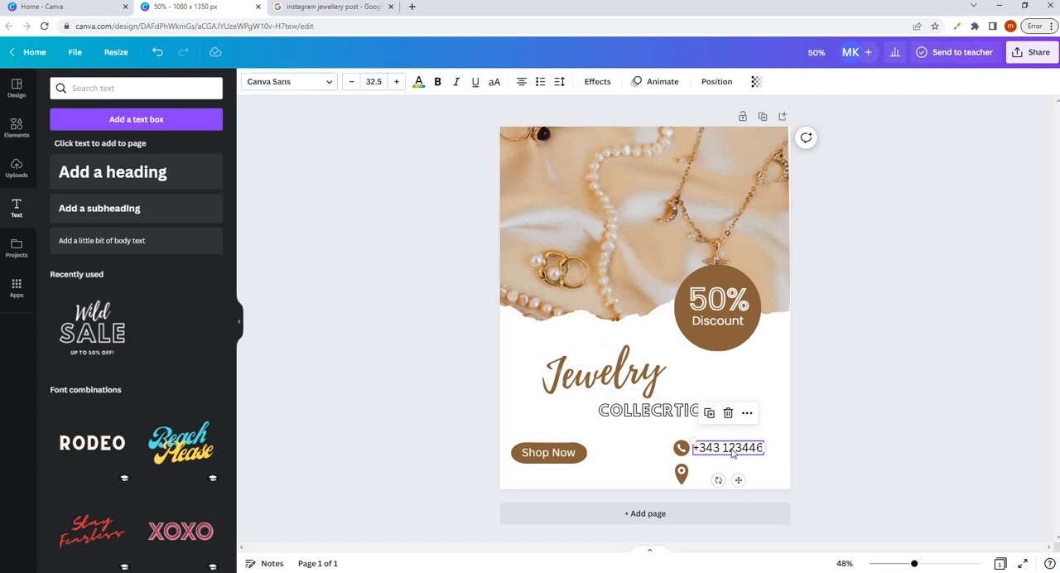
pyautogui.hotkey('ctrl', 'd')
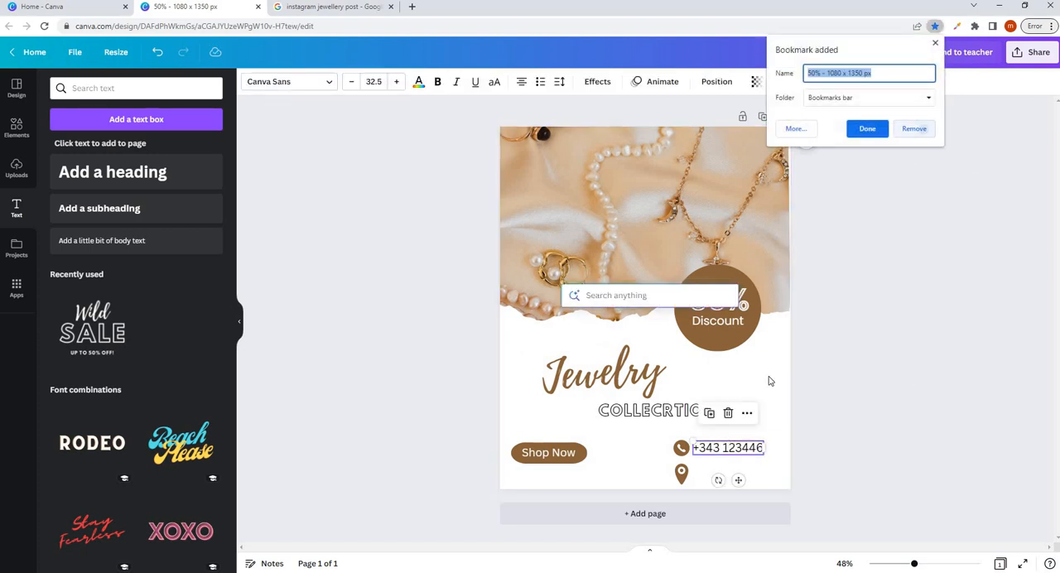
pyautogui.click(728, 449)
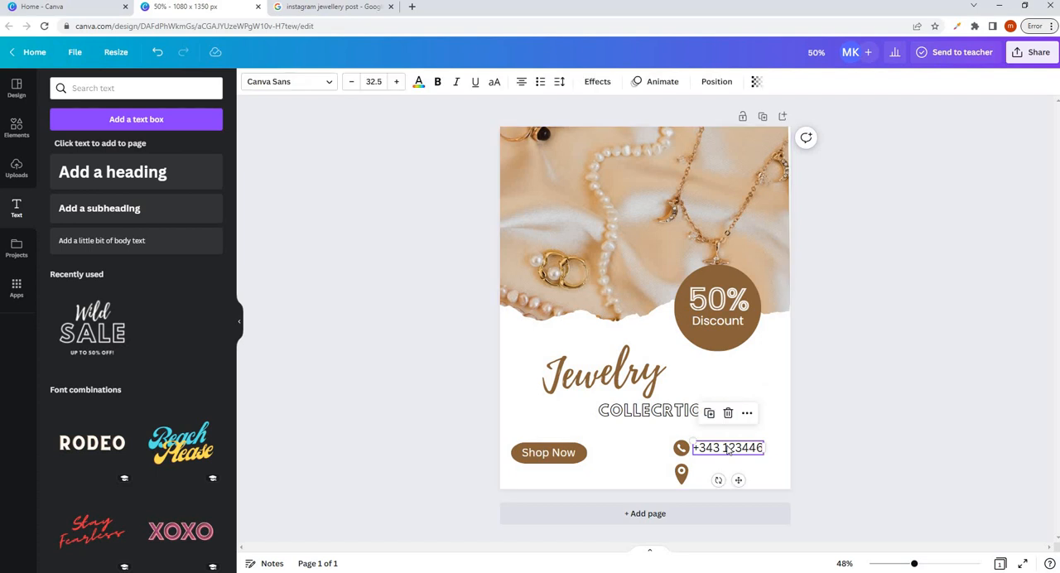
pyautogui.hotkey('ctrl', 'd')
pyautogui.moveTo(727, 449); pyautogui.dragTo(617, 434)
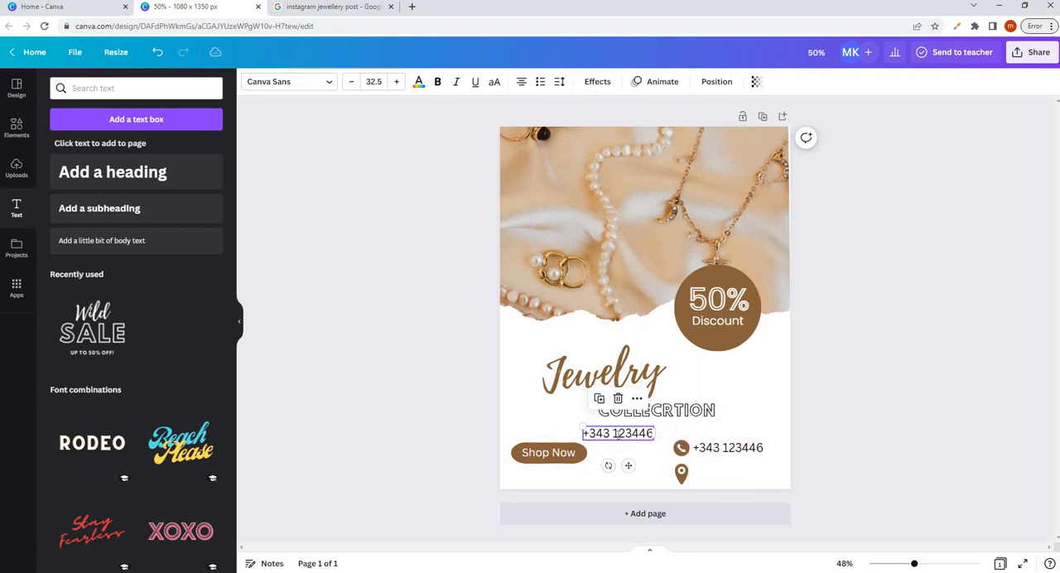
# - Replace the duplicated phone number text with the shop's address
pyautogui.tripleClick(620, 435)
pyautogui.write('A')
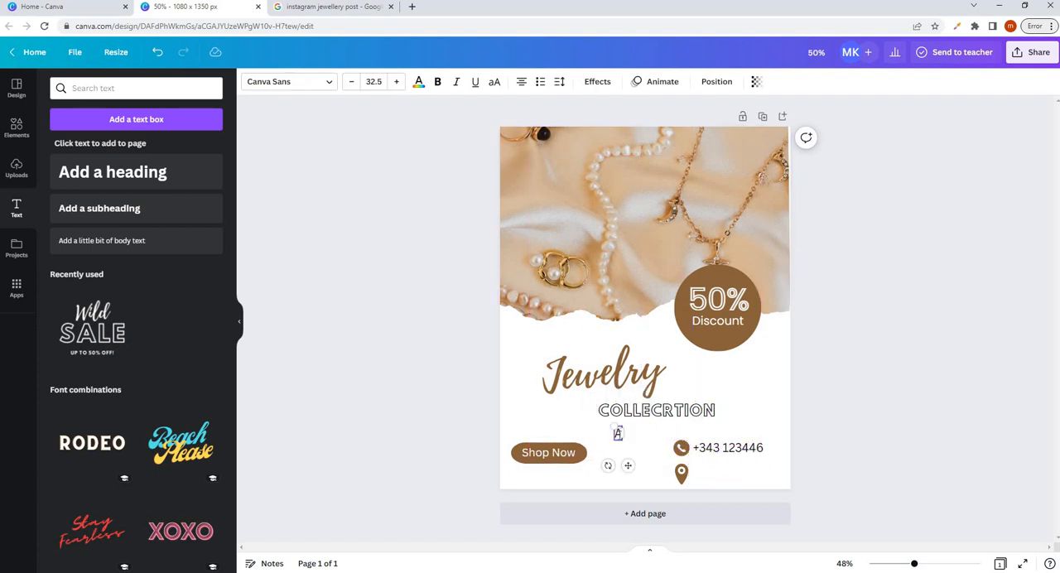
pyautogui.write('BC, pakistan')
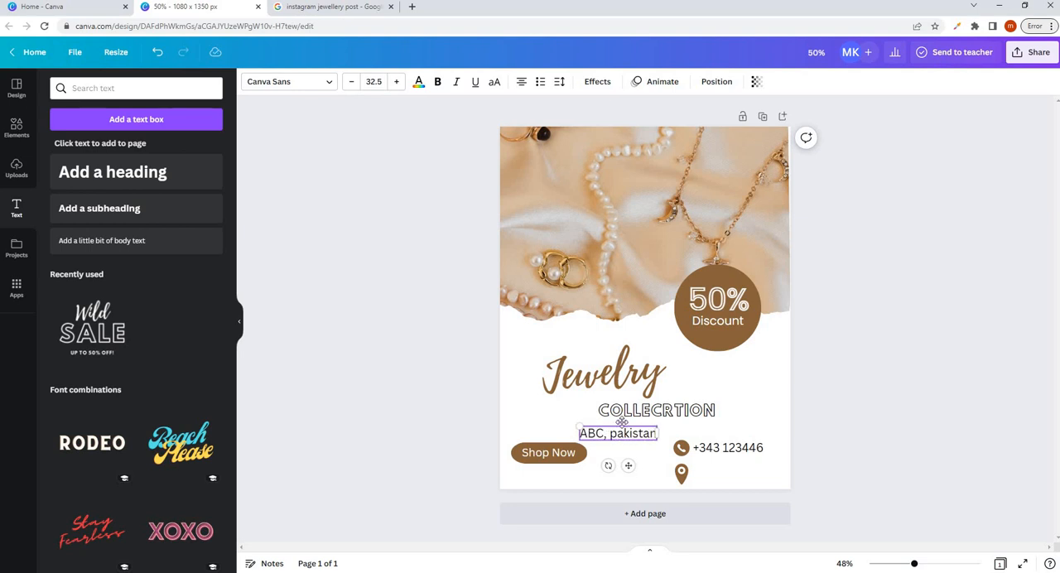
# - Reduce the address text to size 29.4 and position it beside the map pin icon
pyautogui.moveTo(622, 421); pyautogui.dragTo(700, 471)
pyautogui.click(783, 464)
pyautogui.click(733, 479)
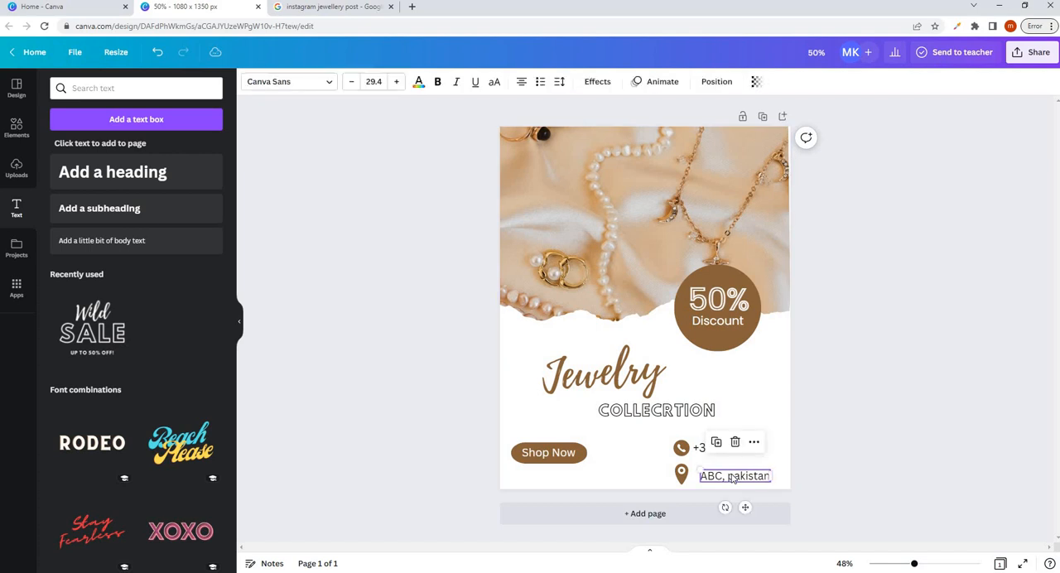
# - Nudge the address text slightly up and to the left so it sits closer to the map pin icon
pyautogui.click(733, 479)
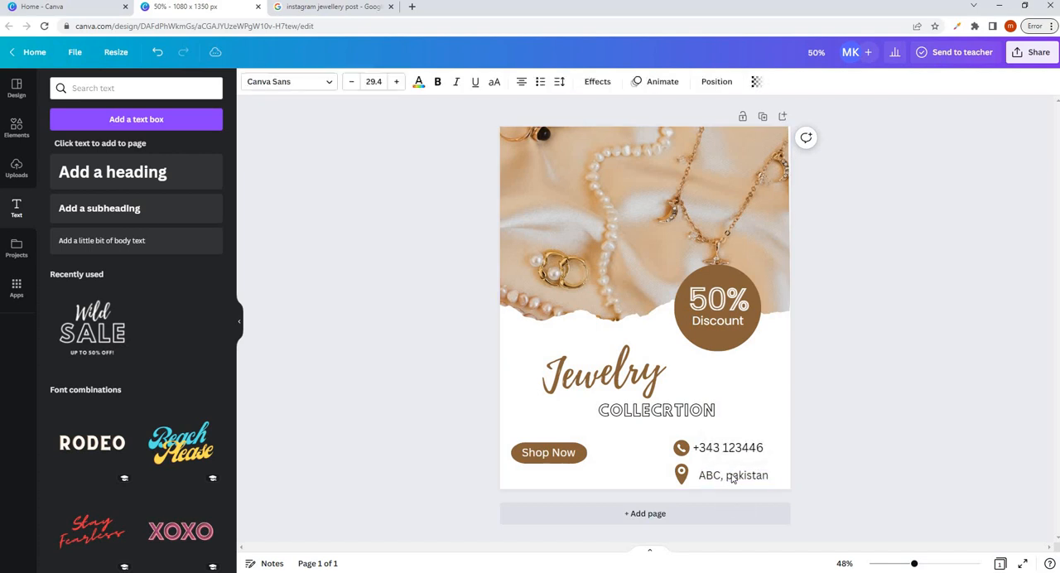
pyautogui.press('Up')
pyautogui.press('Up')
pyautogui.press('Up')
pyautogui.press('Up')
pyautogui.press('Up')
pyautogui.press('Up')
pyautogui.press('Up')
pyautogui.press('Up')
pyautogui.press('Left')
pyautogui.press('Left')
pyautogui.press('Left')
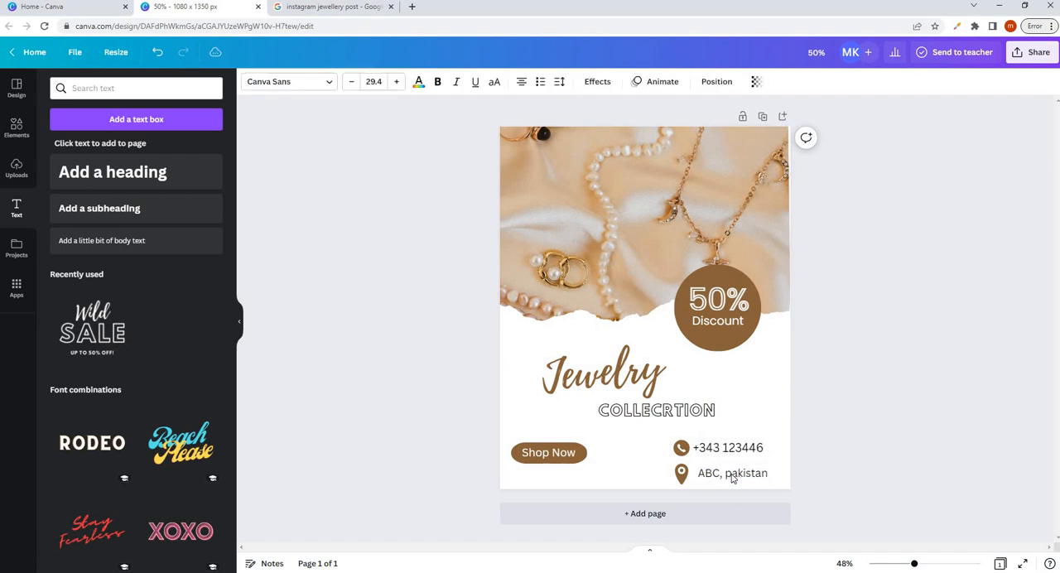
pyautogui.press('Up')
pyautogui.press('Down')
pyautogui.click(893, 263)
# - Add a line shape and stretch it horizontally below the Shop Now button, from the page's left edge to near the map pin icon
pyautogui.click(720, 203)
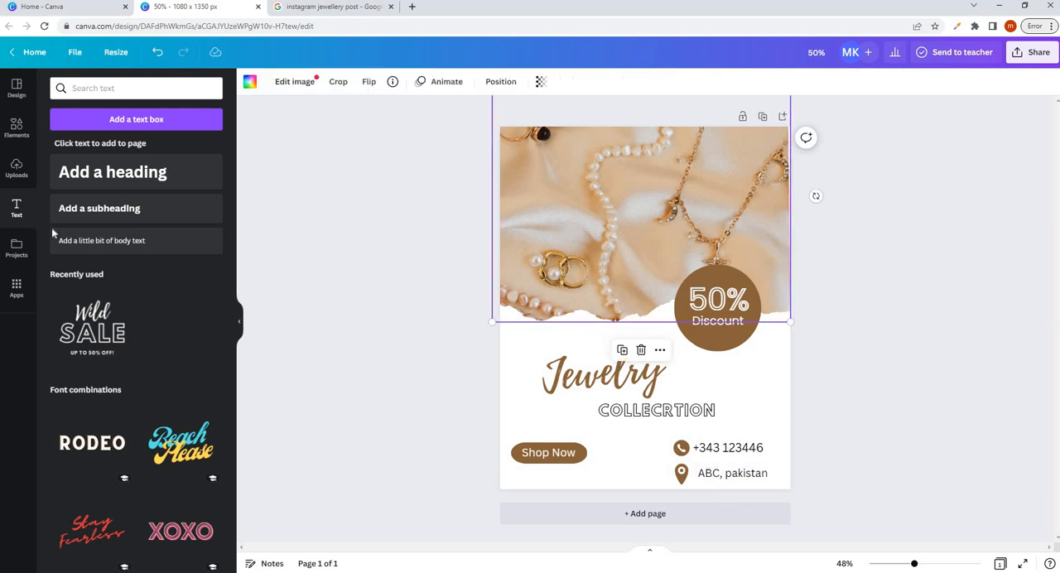
pyautogui.click(16, 128)
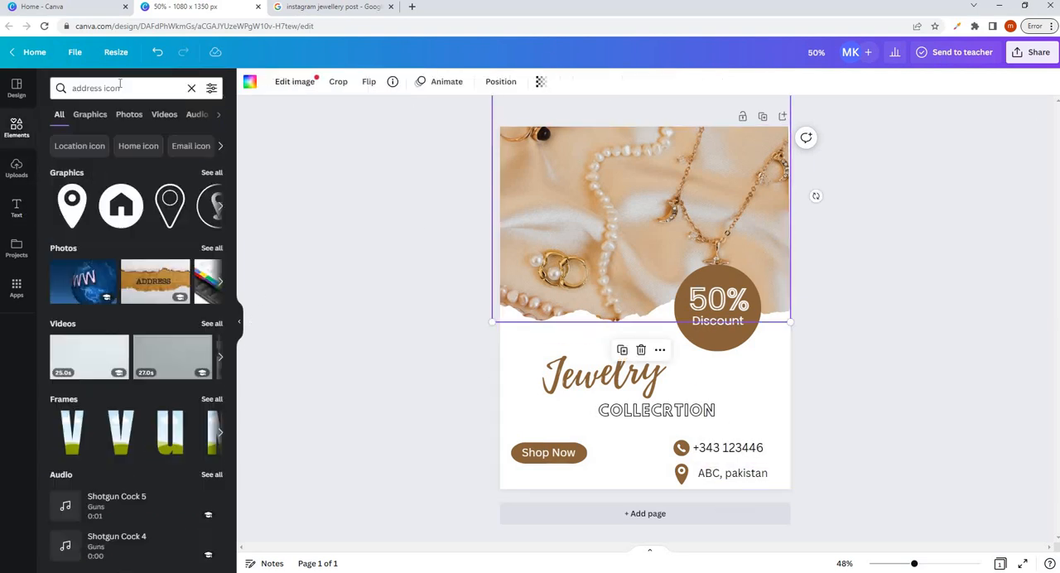
pyautogui.tripleClick(121, 86)
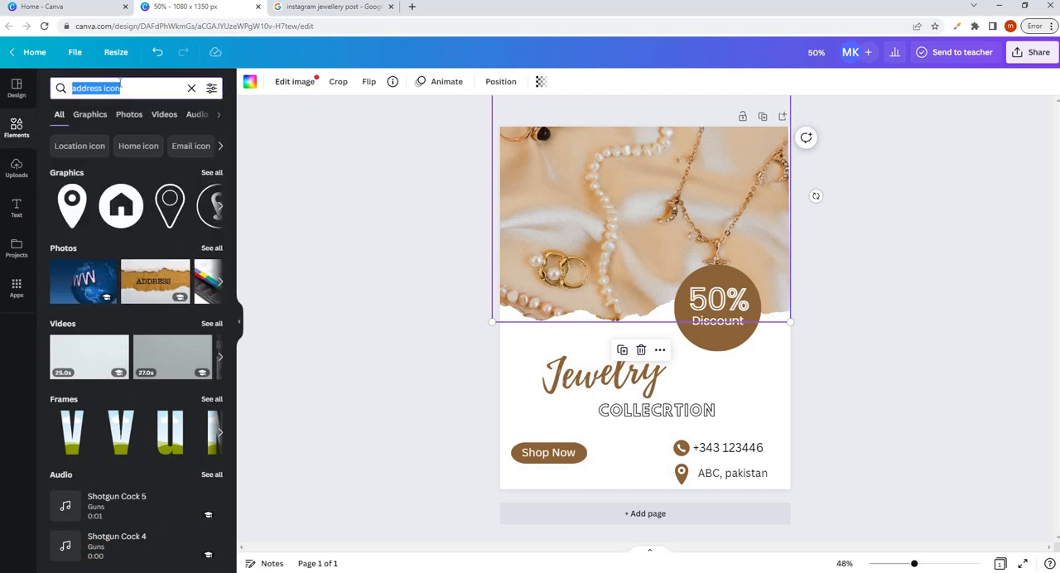
pyautogui.write('line')
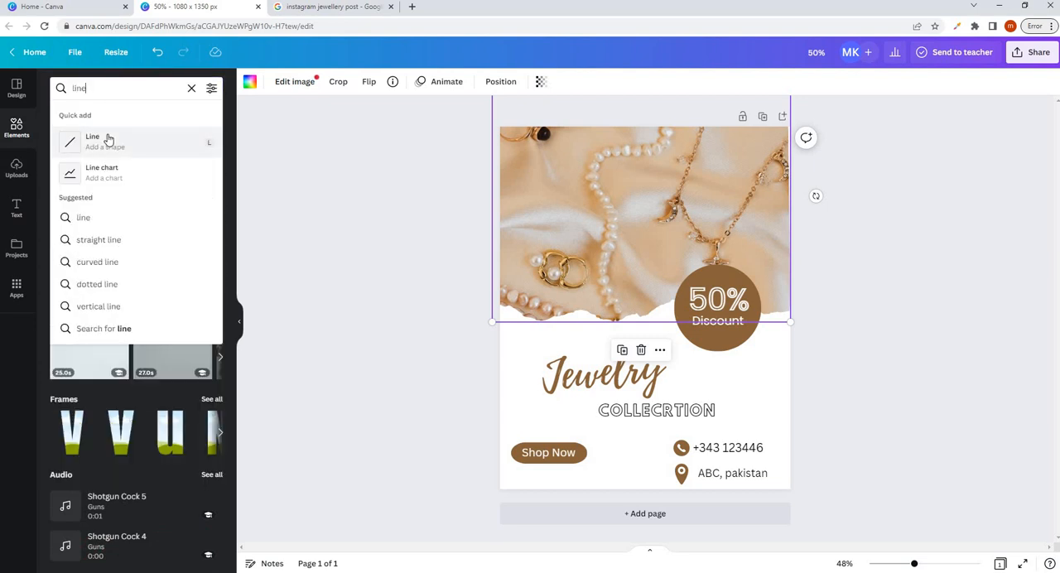
pyautogui.click(107, 138)
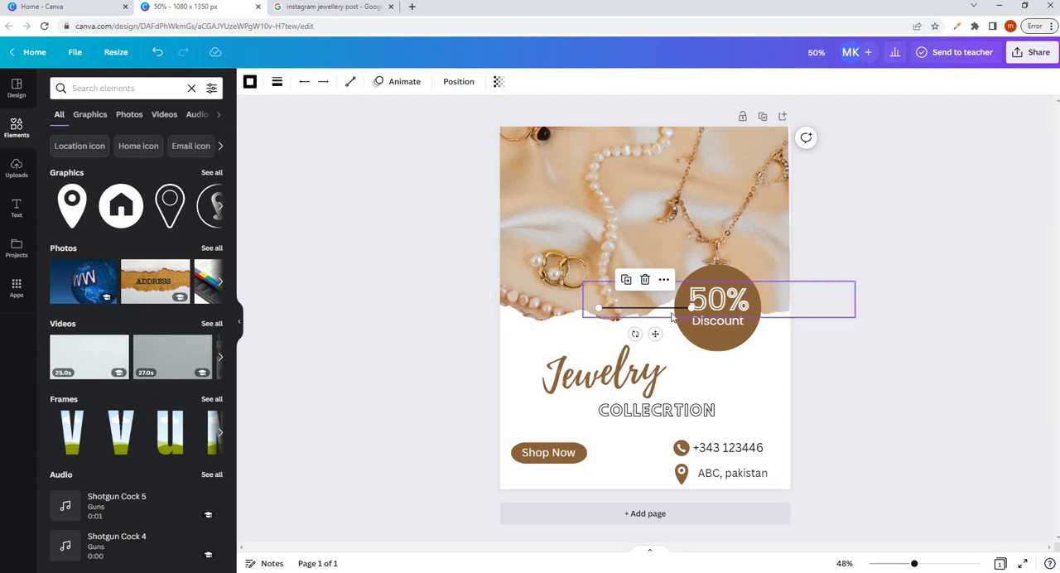
pyautogui.moveTo(662, 309); pyautogui.dragTo(506, 485)
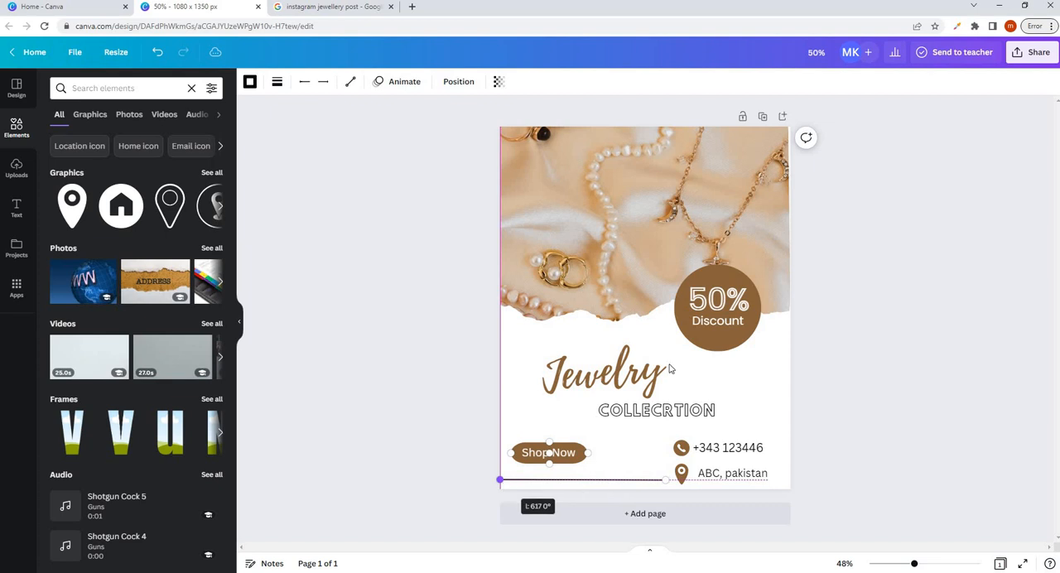
pyautogui.click(883, 334)
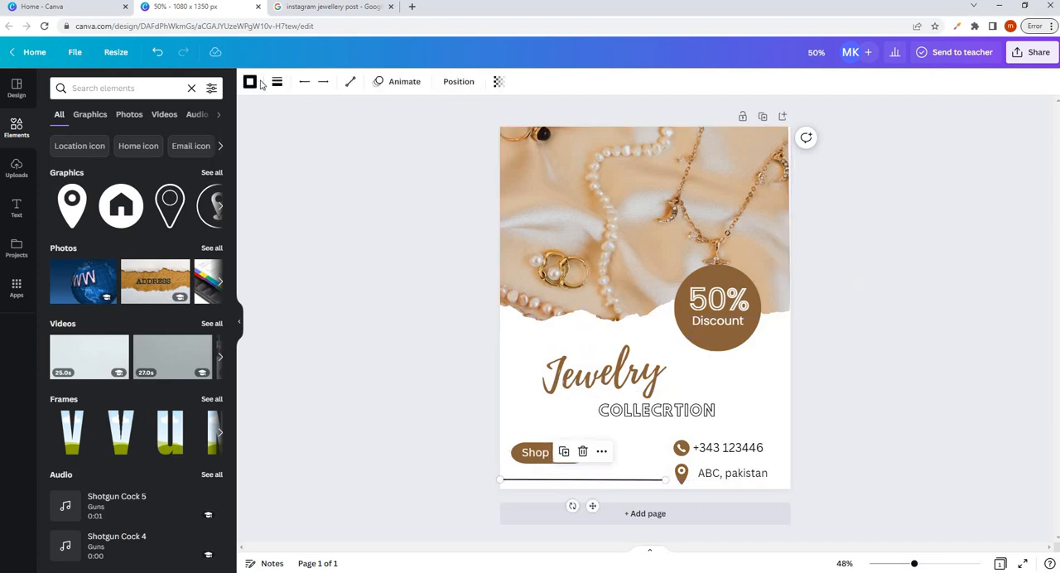
# - Recolor the line below the Shop Now button with the brown document color
pyautogui.click(251, 82)
pyautogui.click(115, 155)
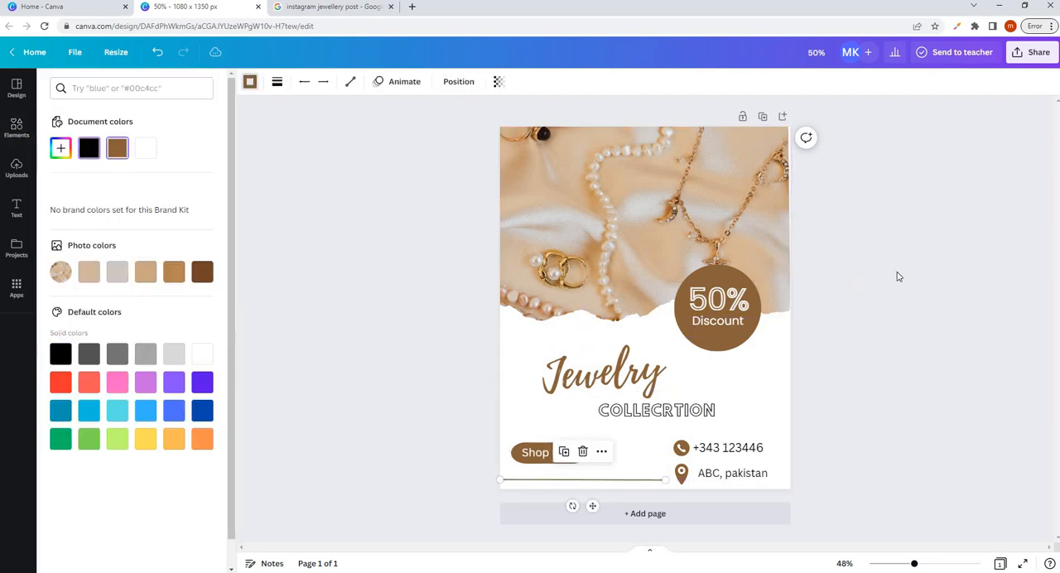
pyautogui.click(900, 358)
pyautogui.click(754, 412)
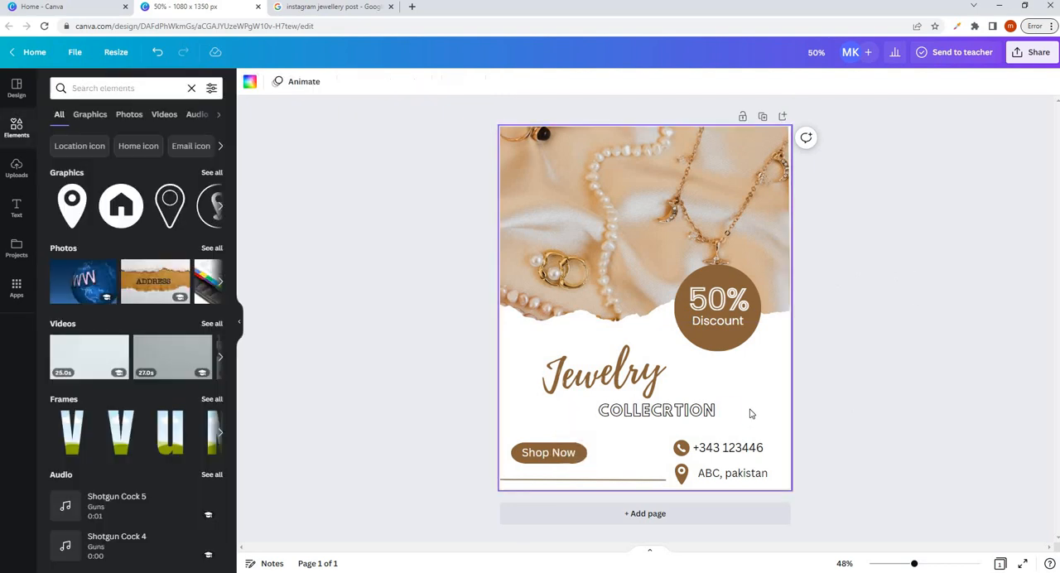
pyautogui.click(936, 319)
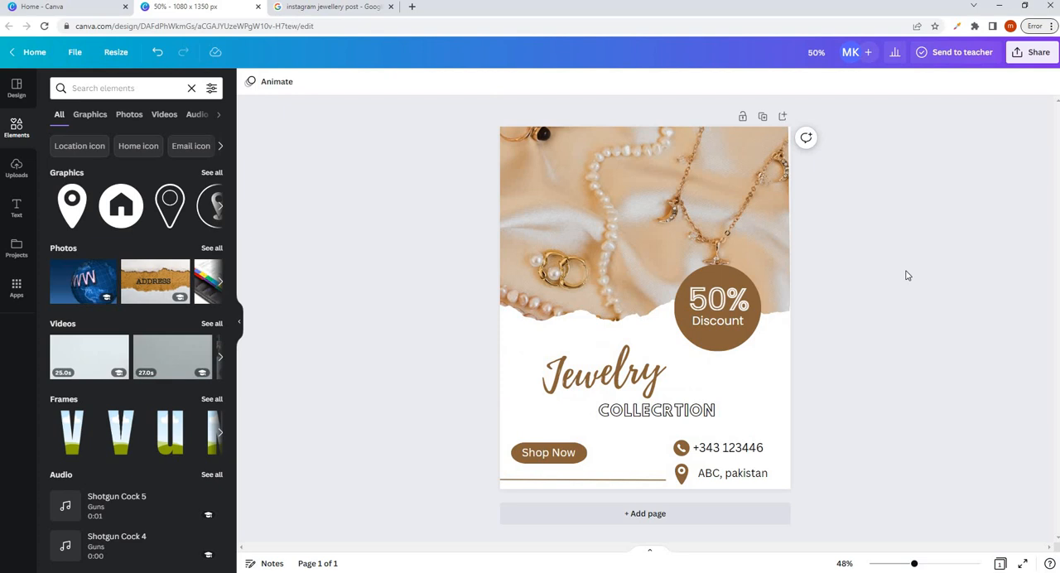
# - Shift the phone number right to align with the address text's left edge, and nudge the map pin icon slightly right
pyautogui.click(757, 445)
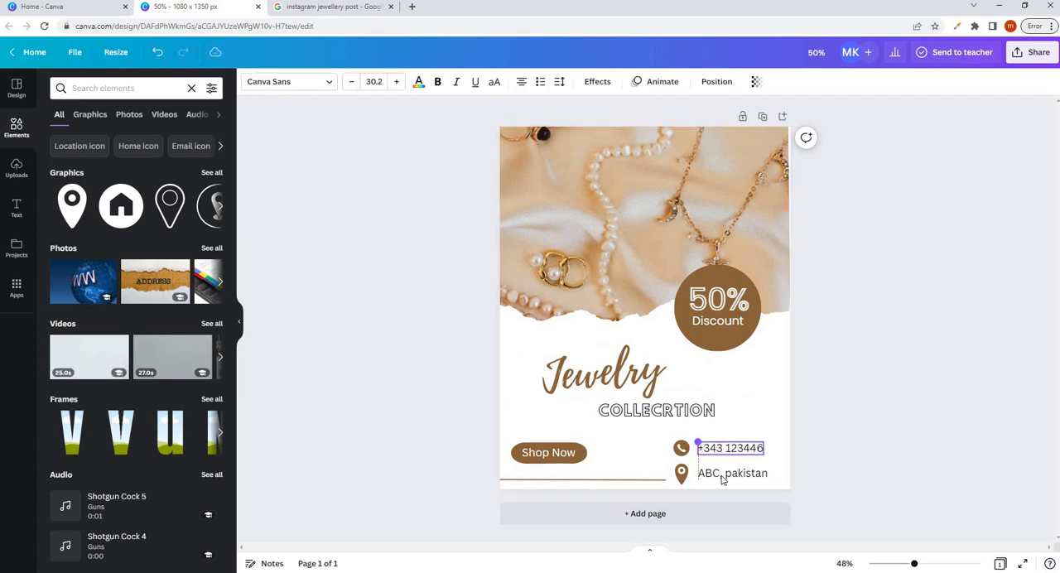
pyautogui.click(700, 472)
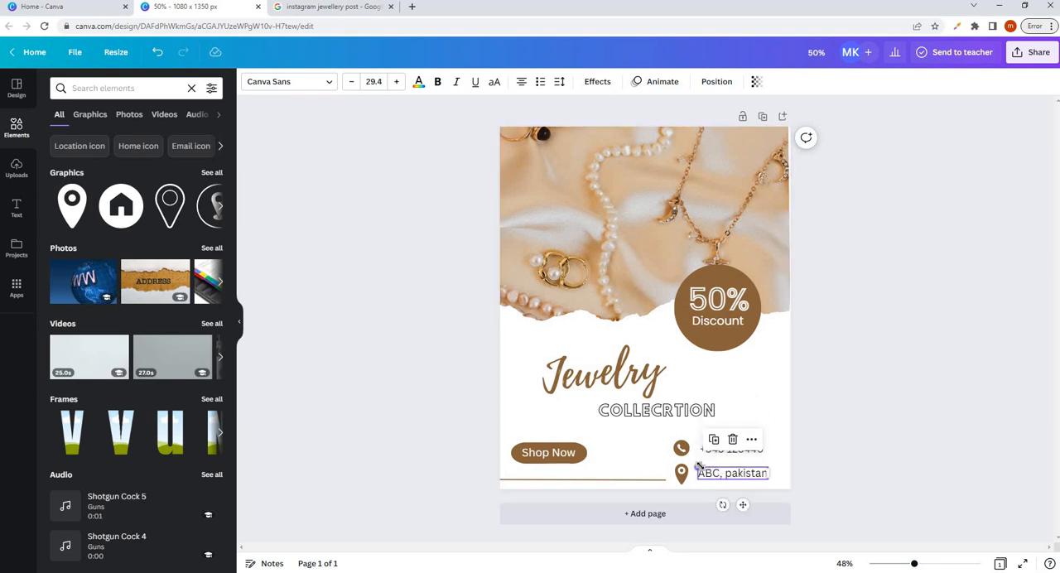
pyautogui.click(686, 476)
pyautogui.press('Right')
pyautogui.press('Right')
pyautogui.press('Right')
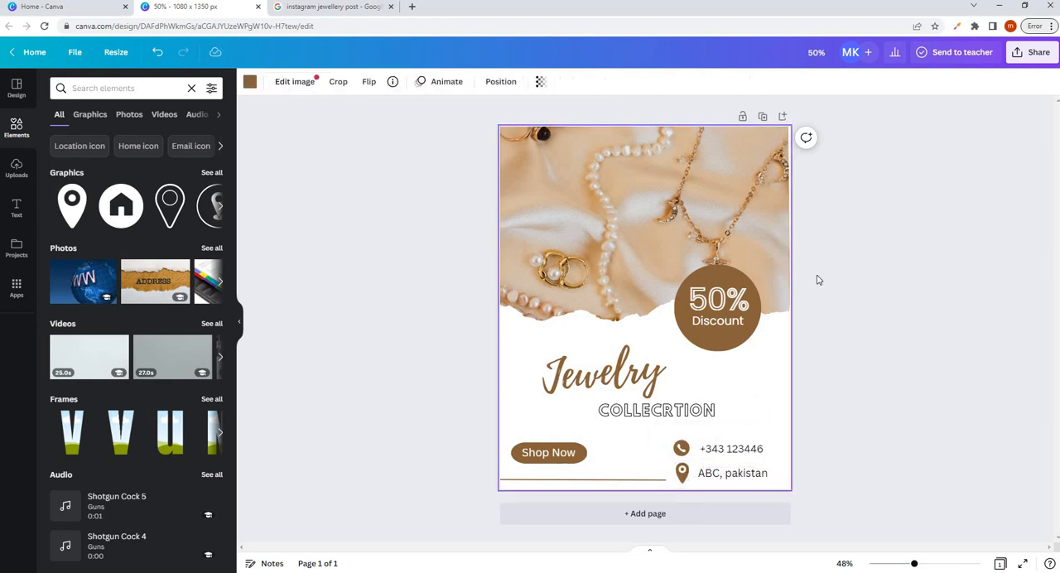
pyautogui.click(860, 259)
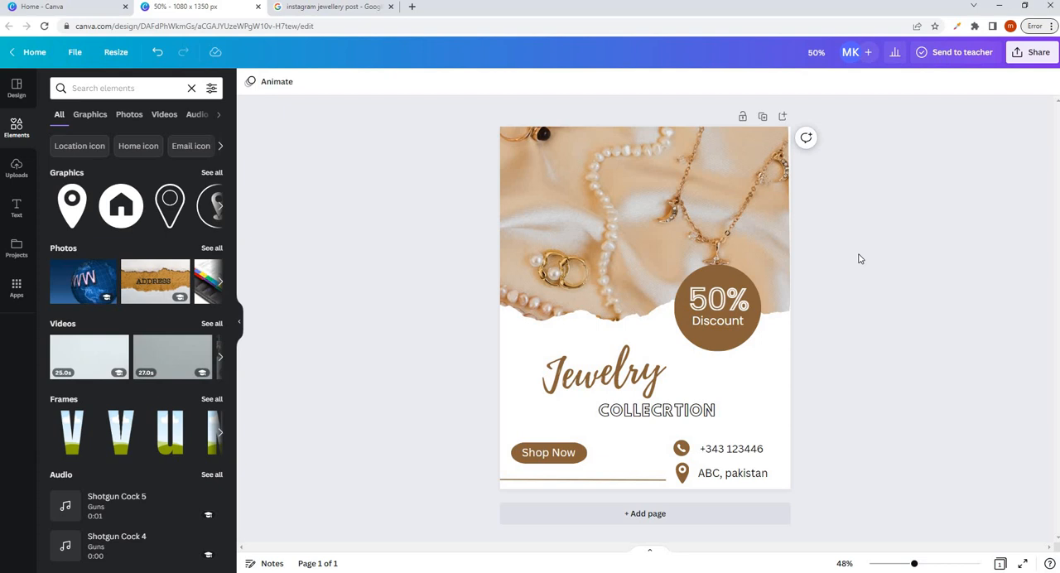
# - Download the finished design as a PNG at size 1 and open the downloaded file 50%.png
pyautogui.click(1034, 53)
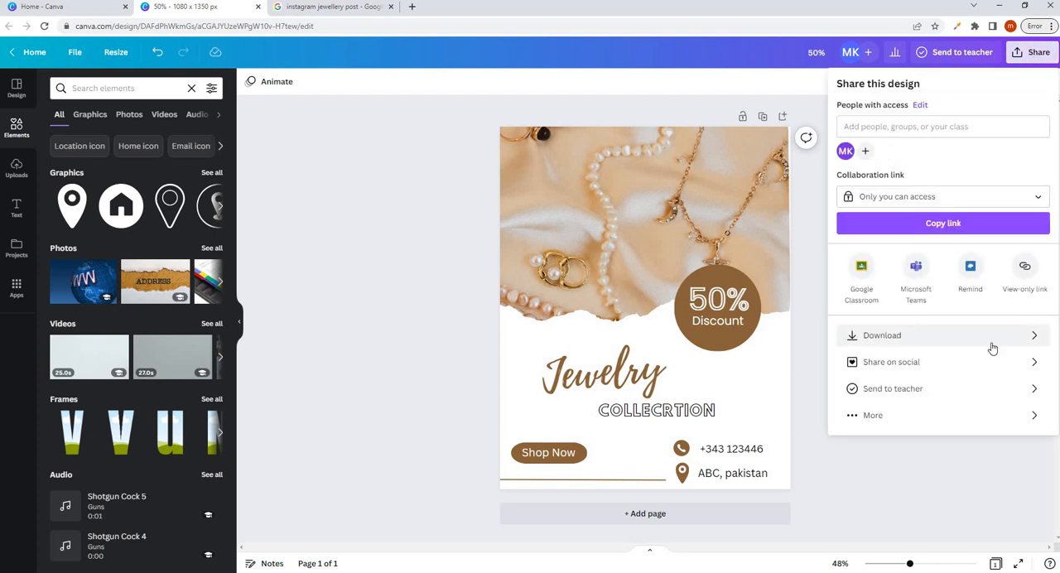
pyautogui.click(904, 339)
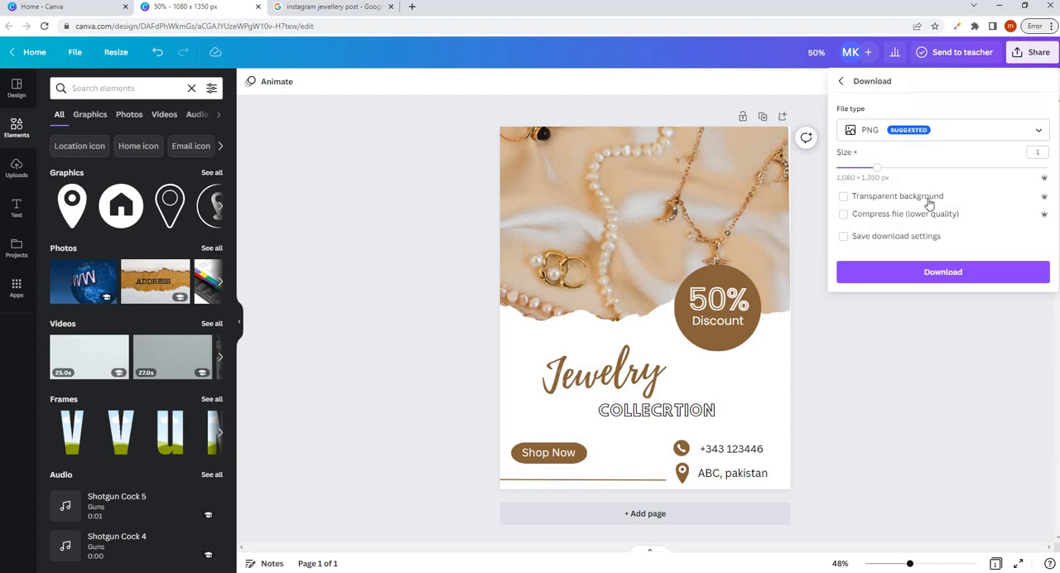
pyautogui.click(991, 135)
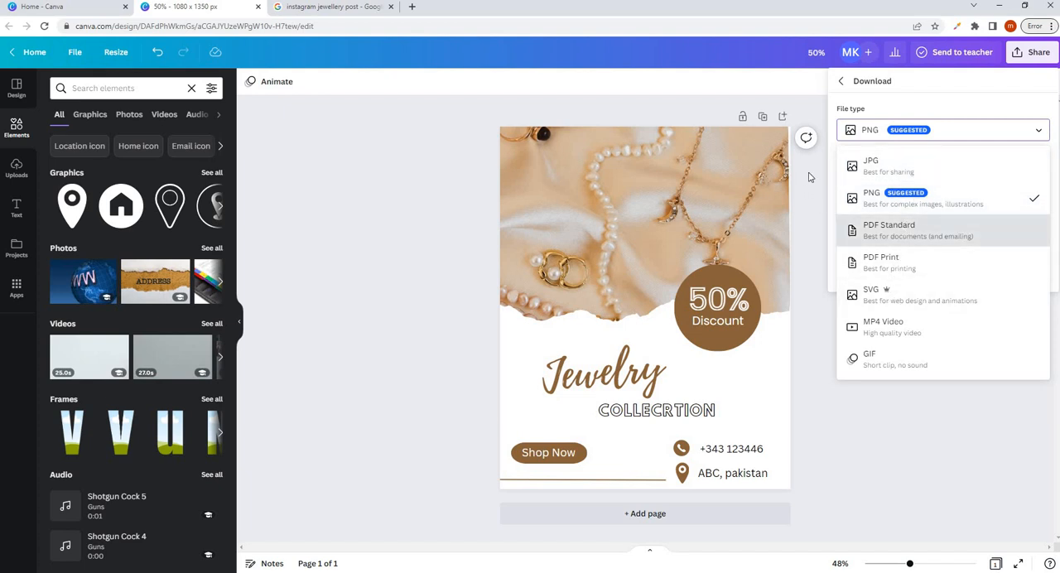
pyautogui.click(917, 196)
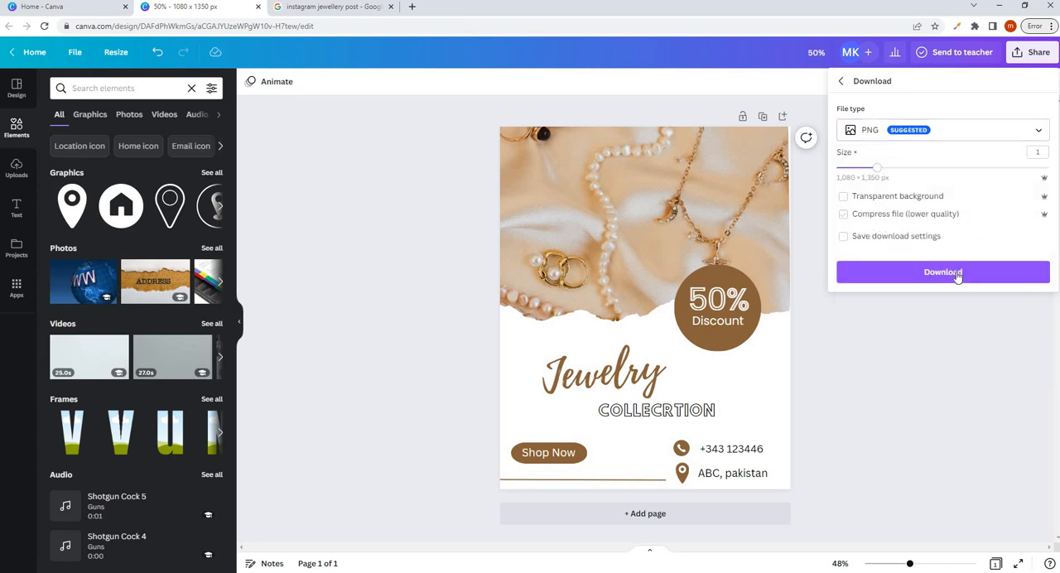
pyautogui.click(956, 274)
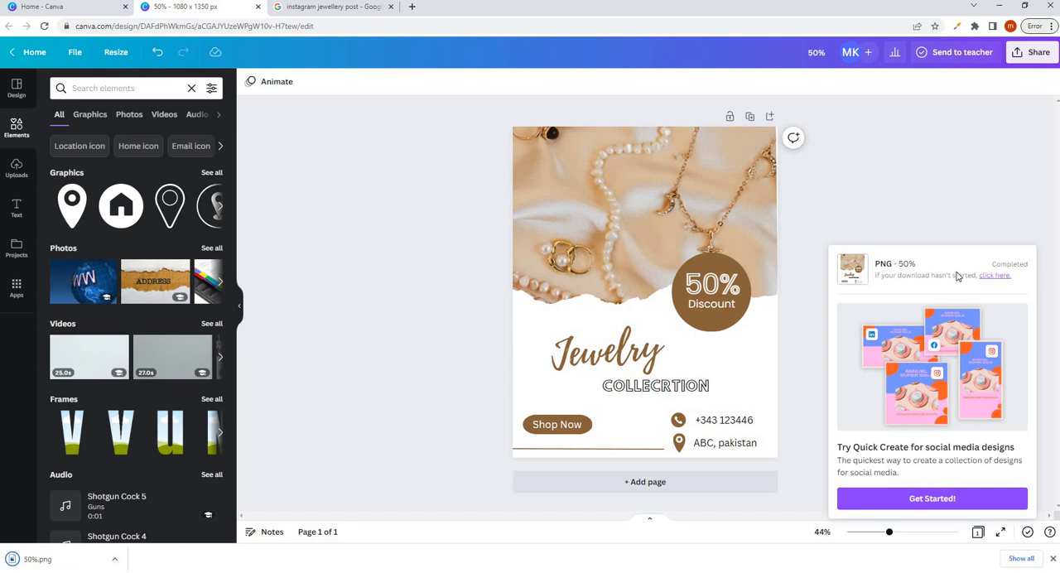
pyautogui.click(115, 560)
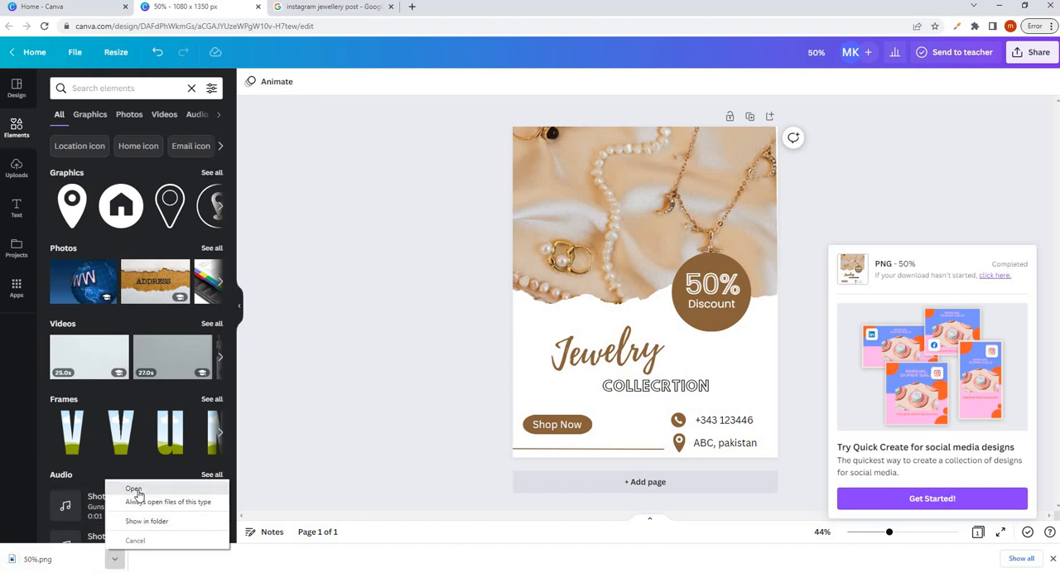
pyautogui.click(134, 490)
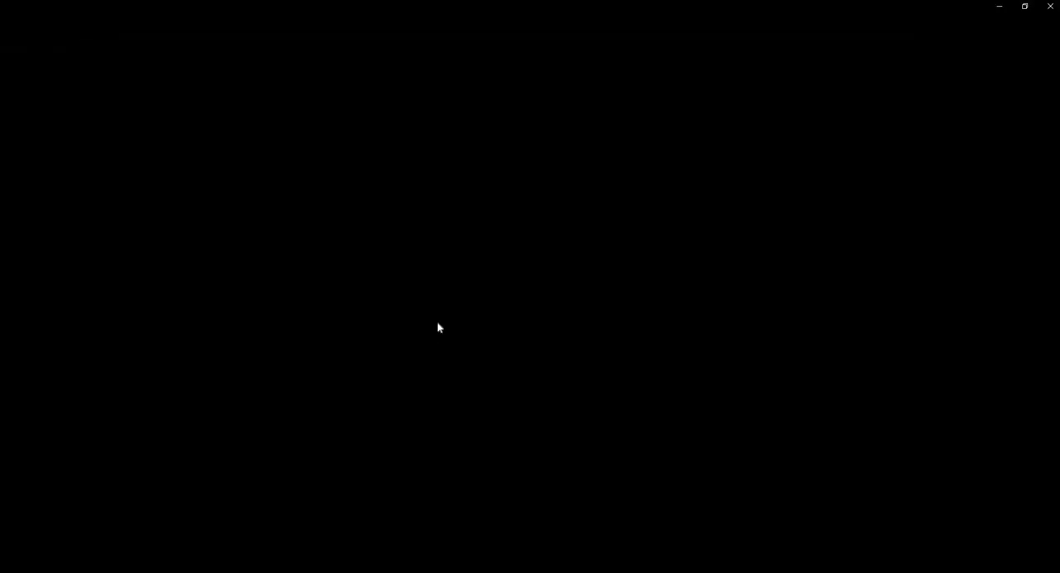